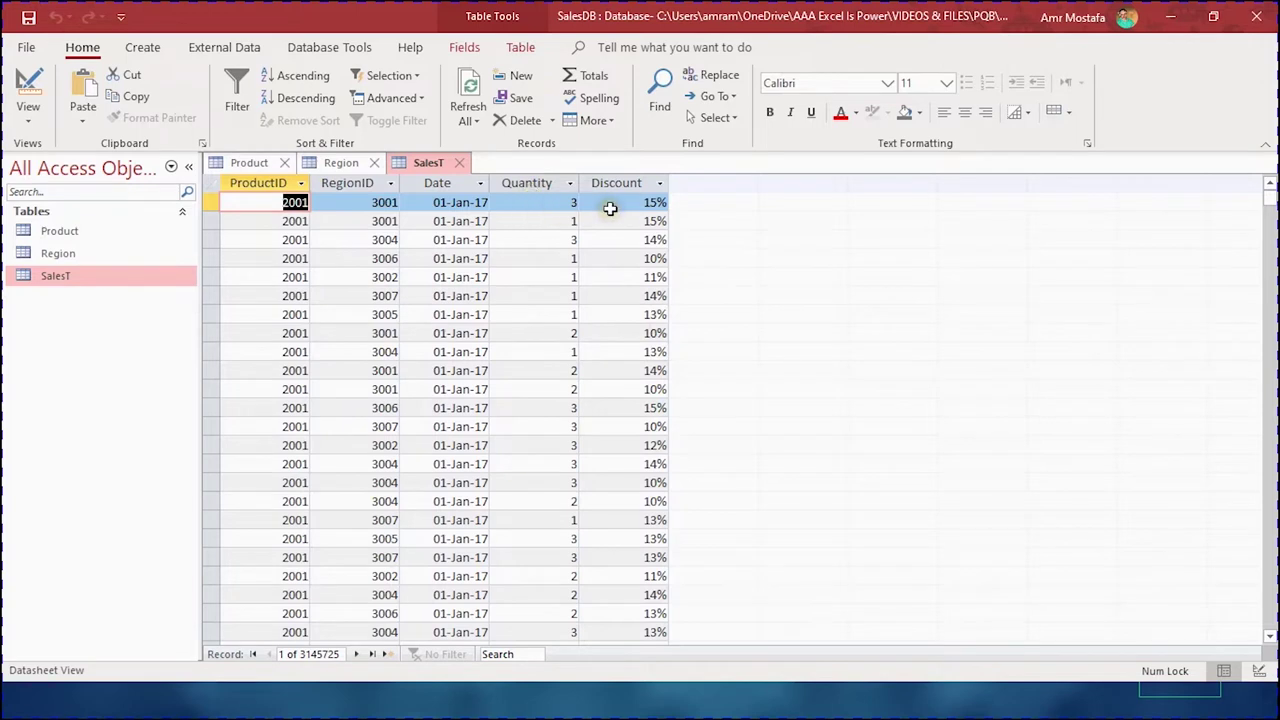
- View the Product table's records and open the database relationships to examine how SalesT links to Product and Region
left_click(60, 232)
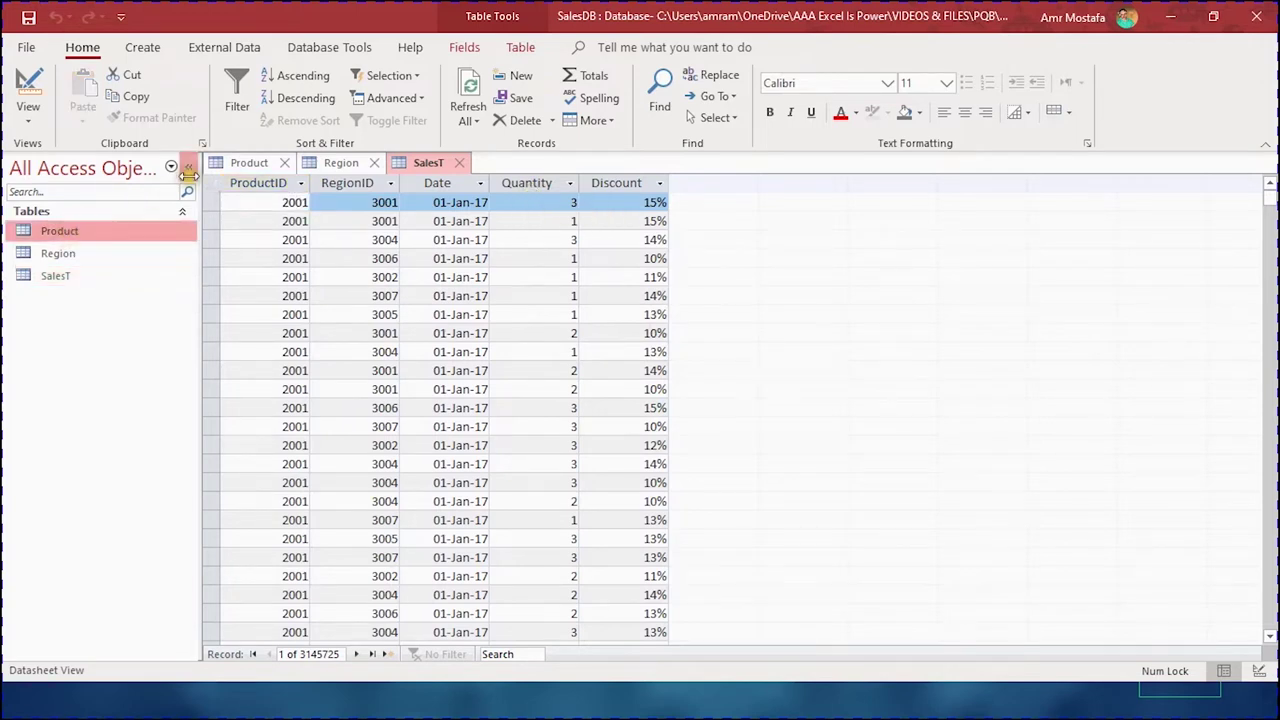
left_click(250, 163)
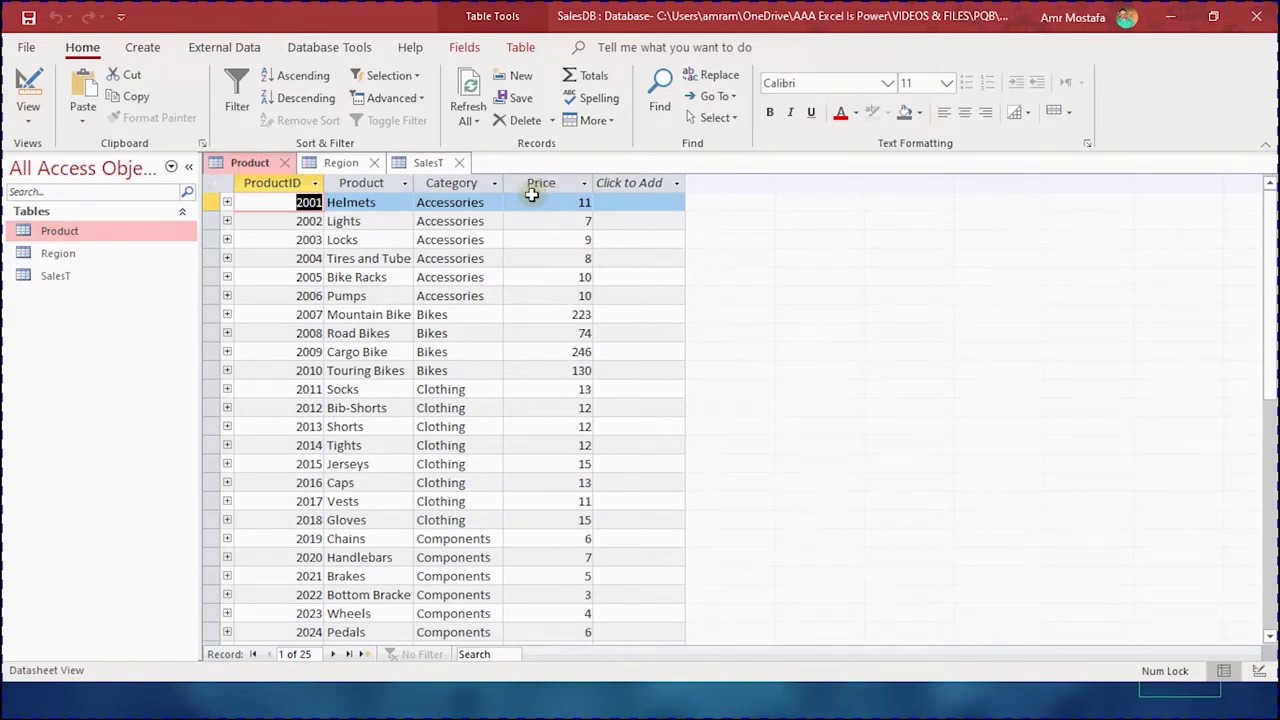
left_click(323, 50)
left_click(235, 95)
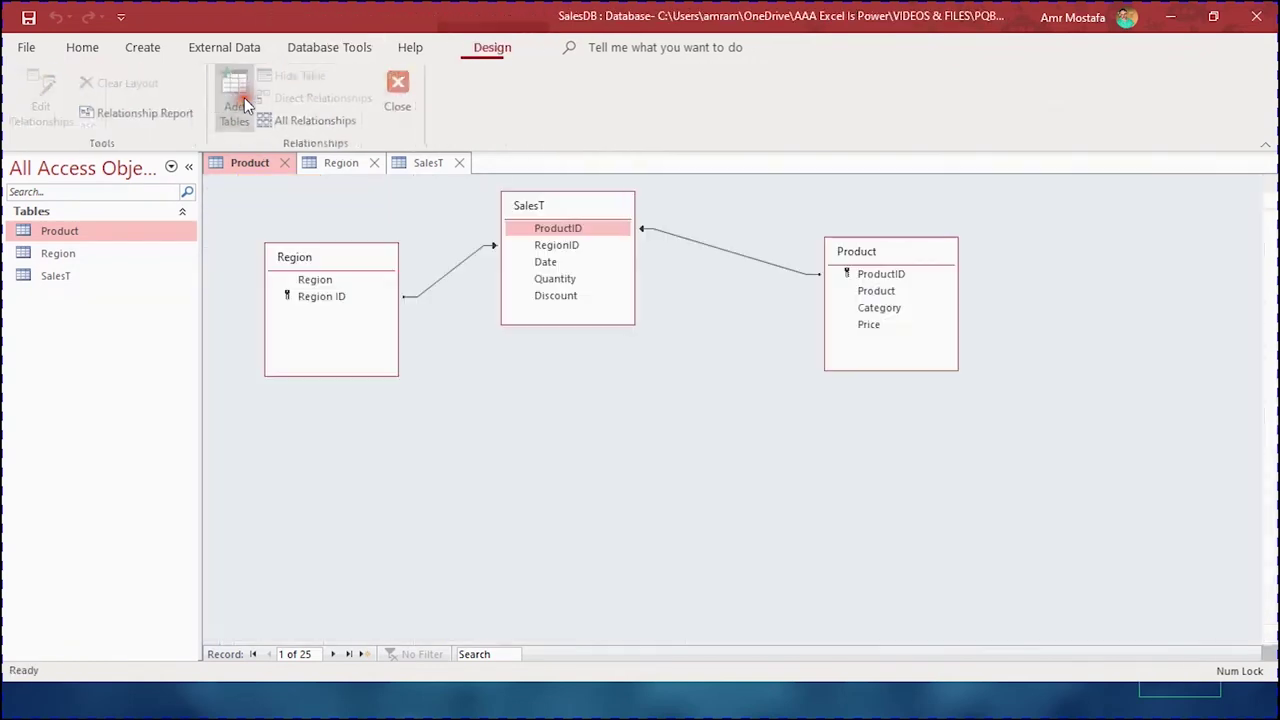
left_click(237, 95)
left_click(762, 526)
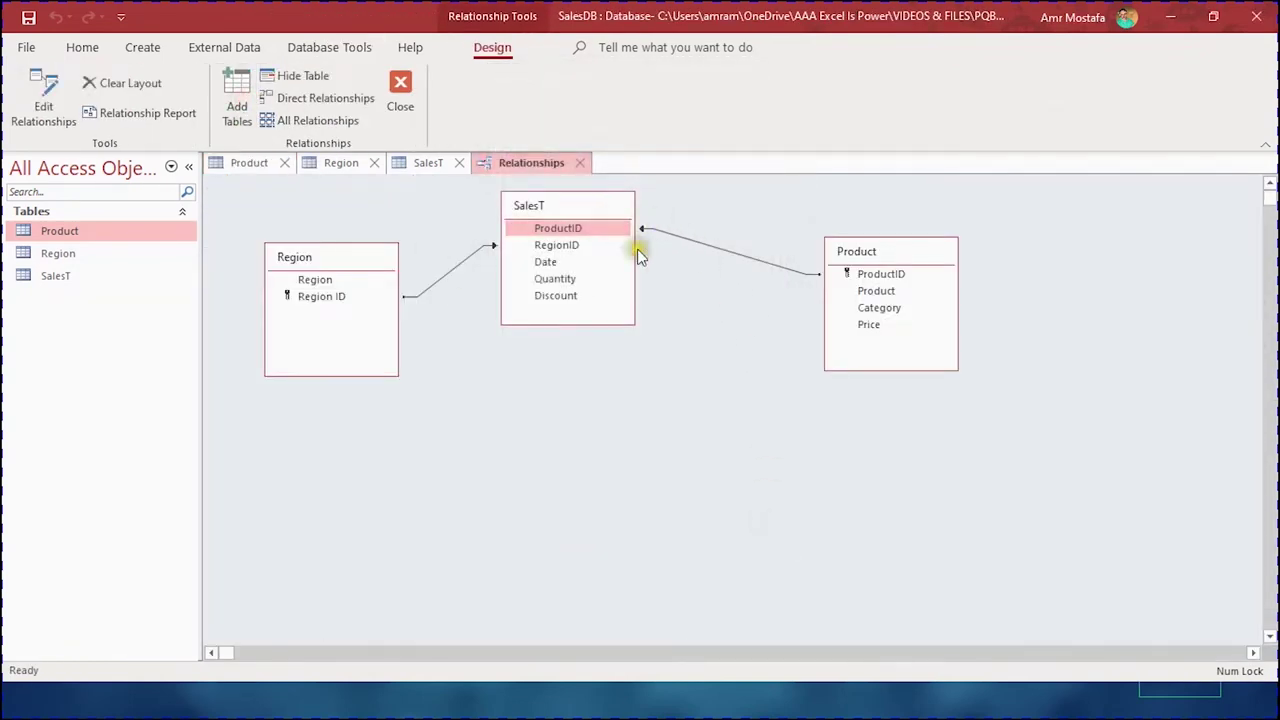
left_click(576, 230)
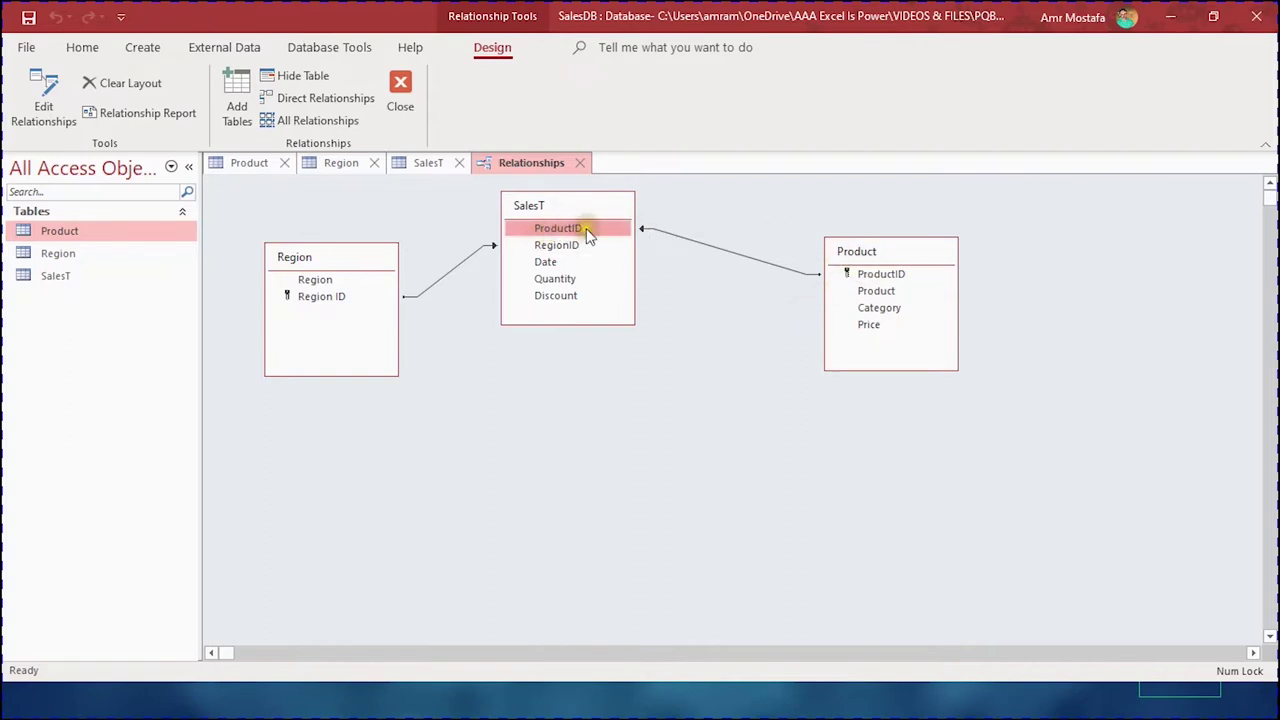
right_click(738, 254)
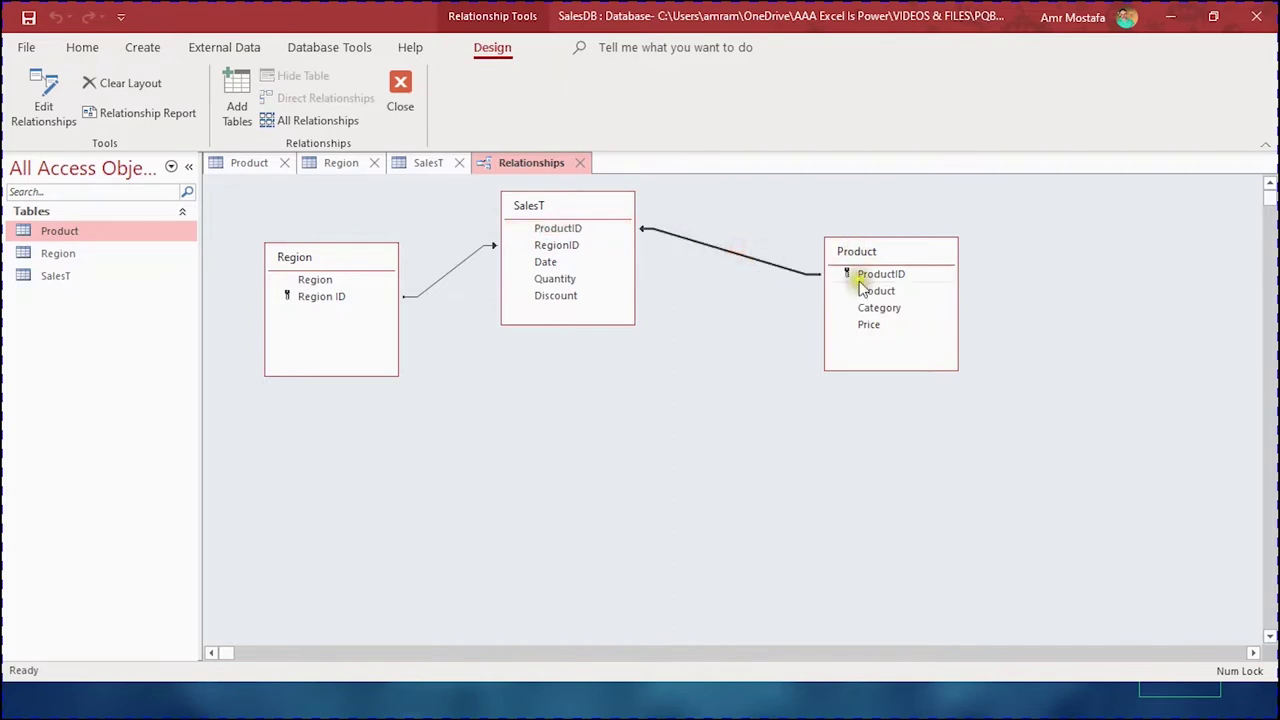
left_click_drag(559, 249, 280, 262)
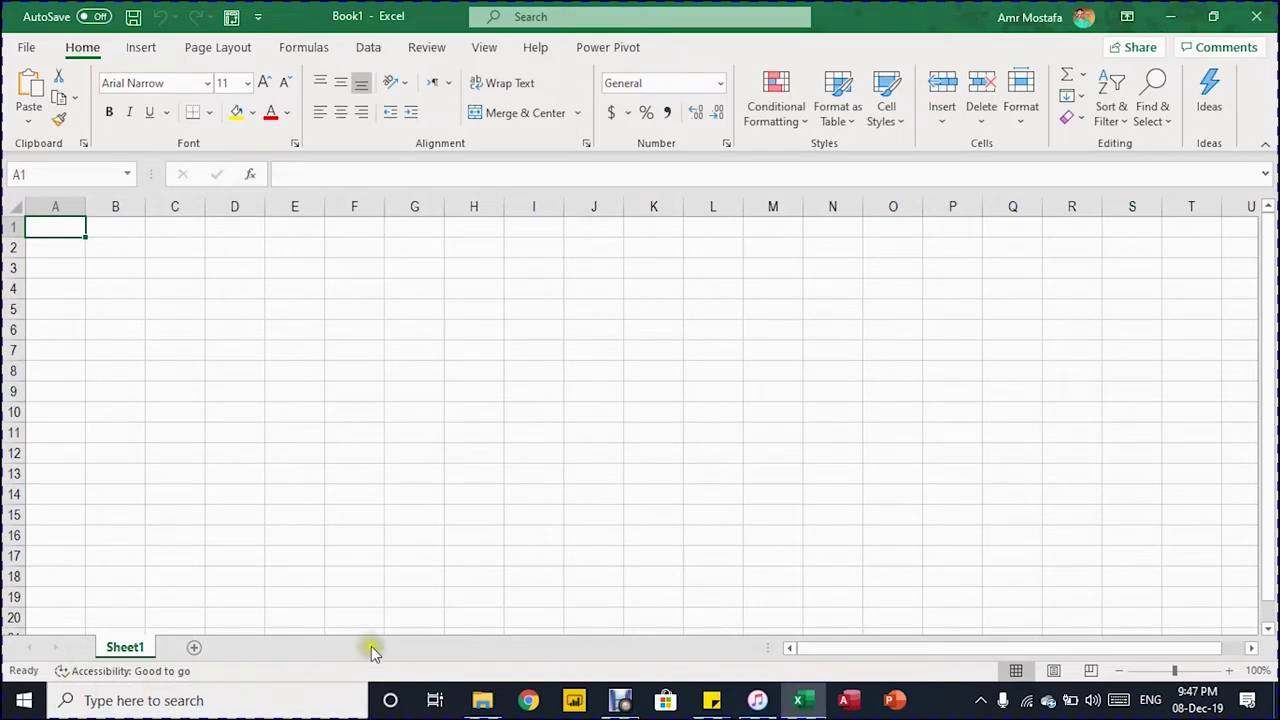
- Switch to the blank Excel workbook and import the Access database SalesDB.accdb from the PQB05 folder
left_click(365, 50)
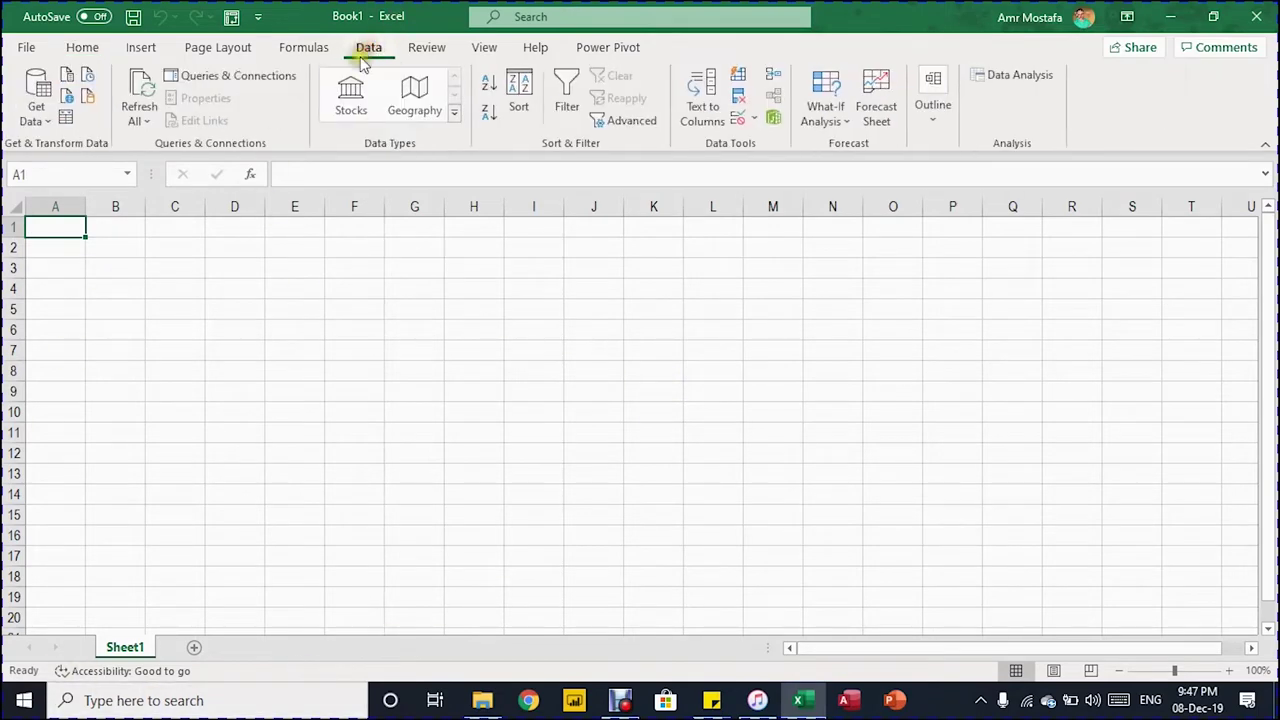
left_click(42, 124)
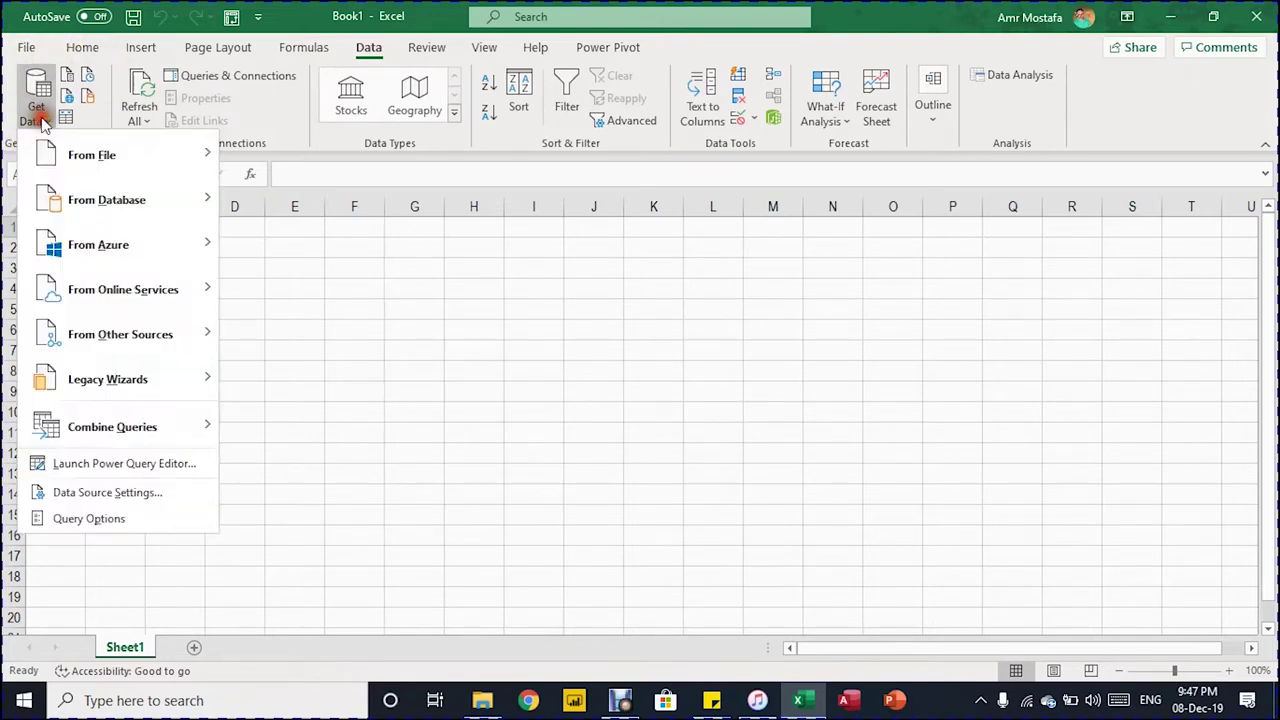
mouse_move(70, 200)
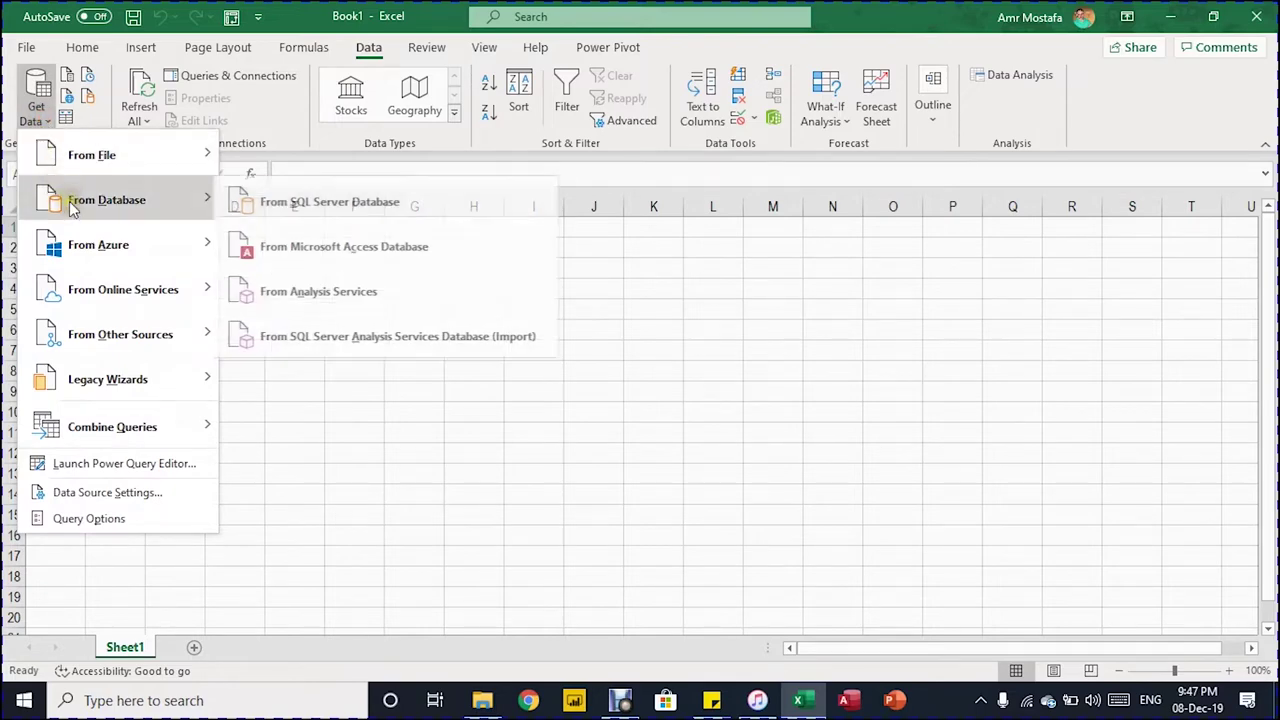
left_click(318, 252)
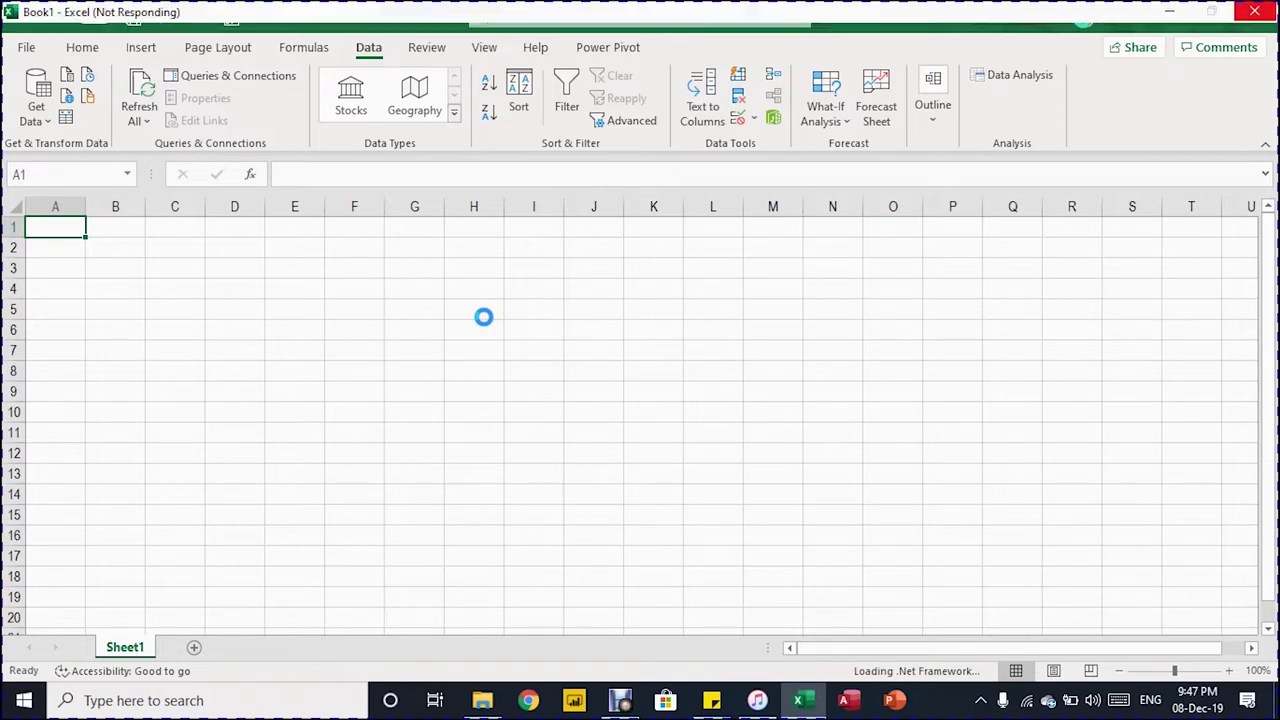
left_click(588, 240)
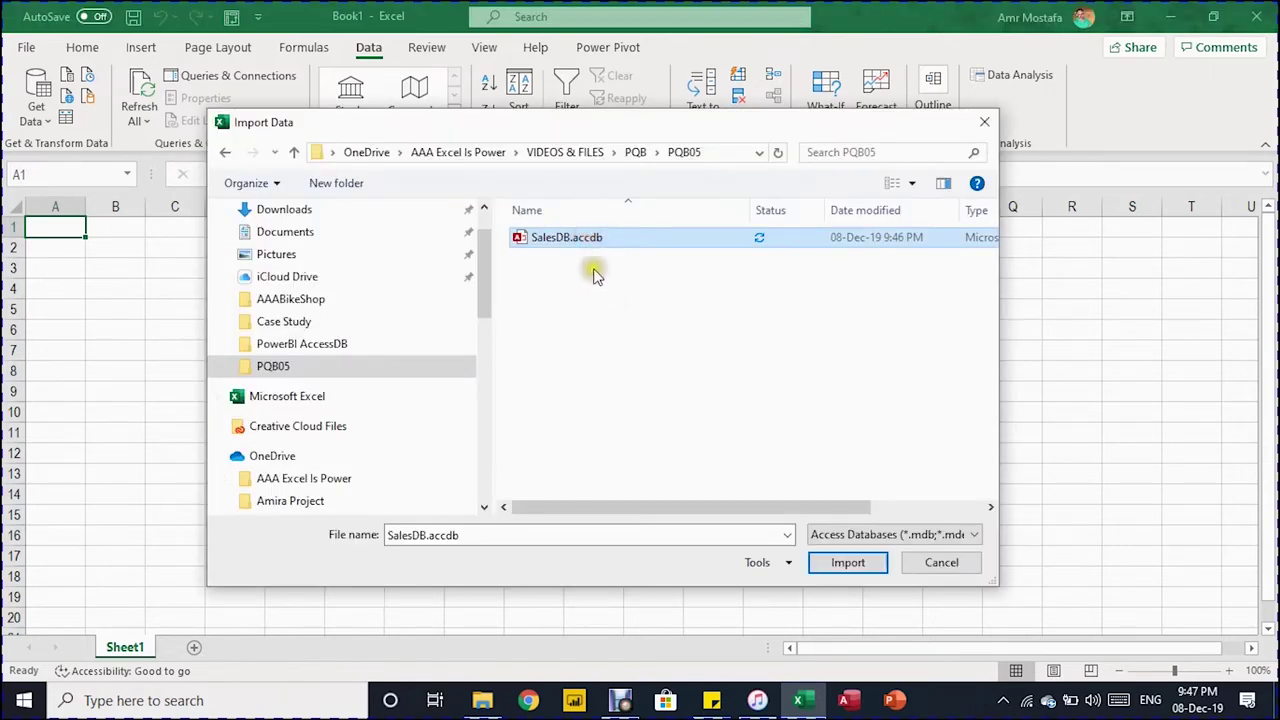
left_click(857, 564)
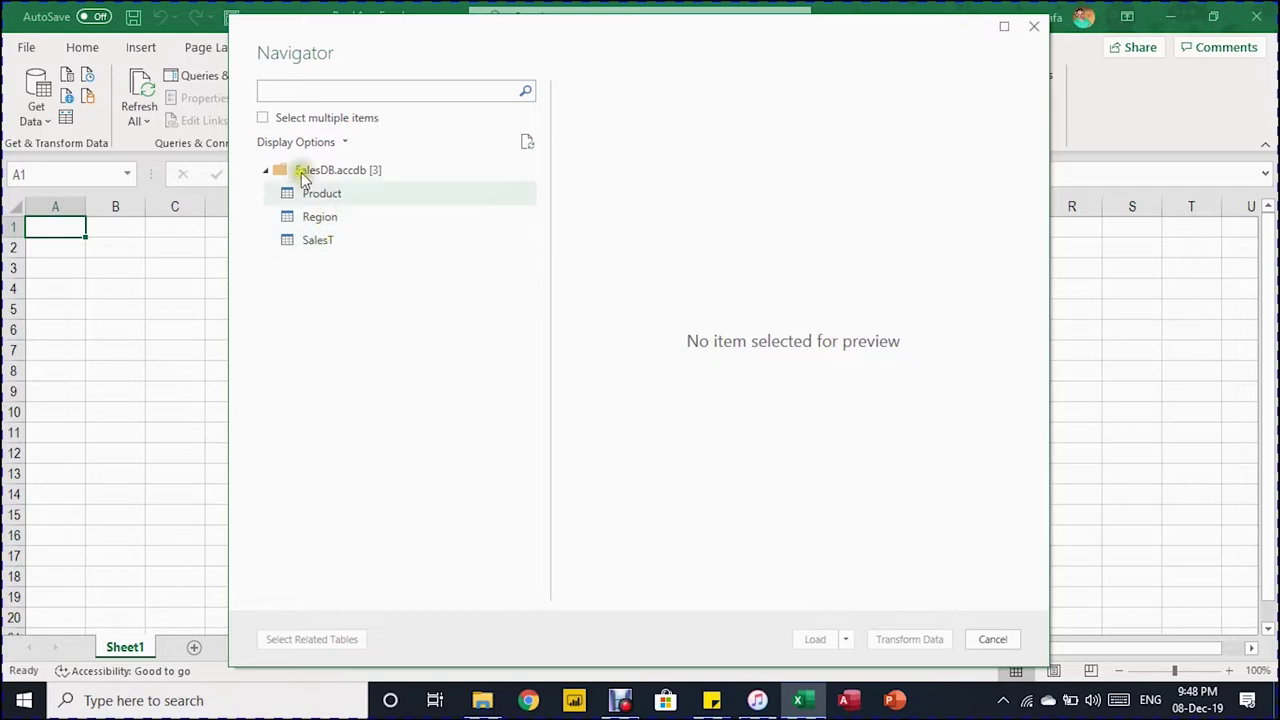
left_click(264, 119)
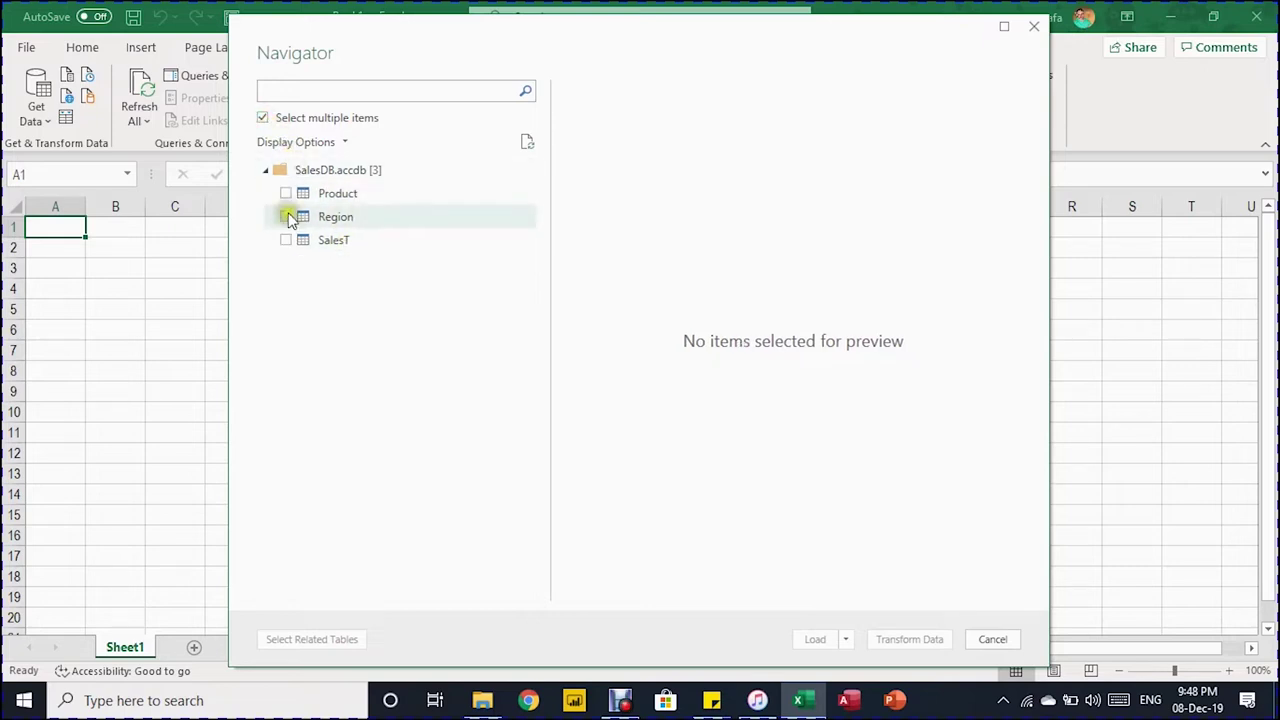
left_click(286, 193)
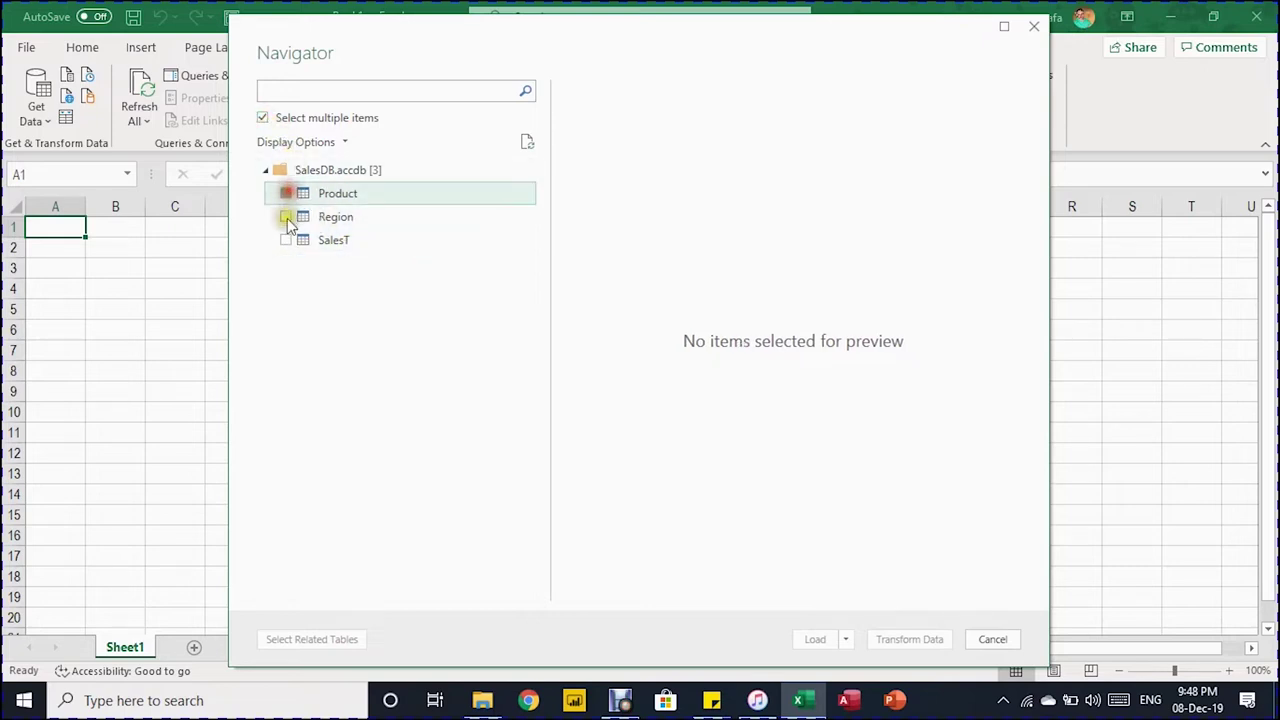
left_click(286, 216)
left_click(286, 240)
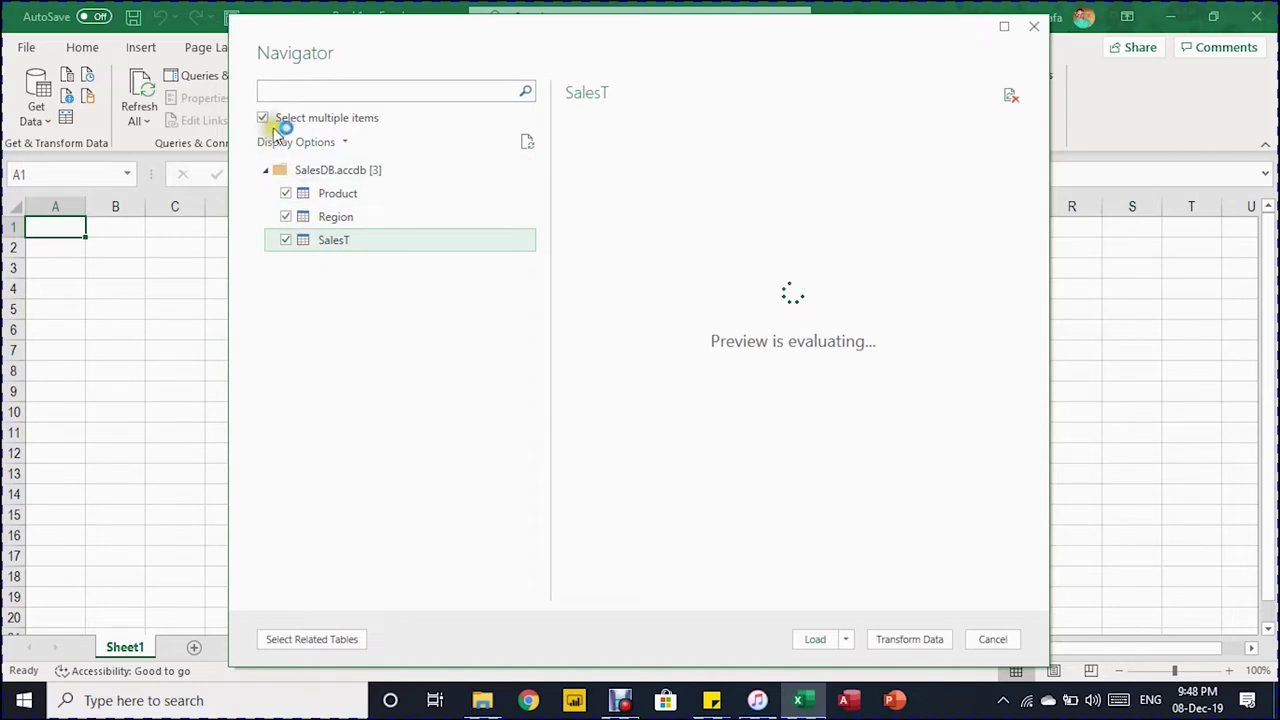
left_click(277, 124)
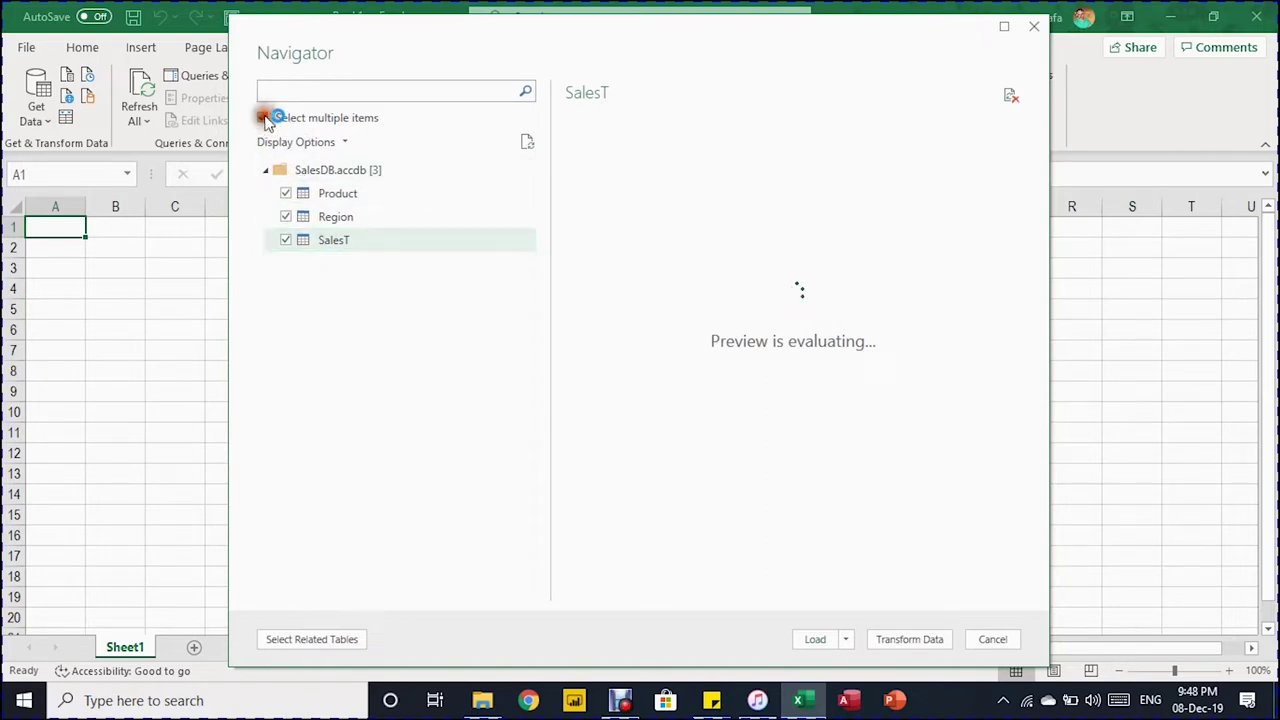
- Select only the SalesT table, check its preview through the Product and Region columns, and open it in the Power Query Editor for transformation
left_click(313, 245)
left_click(416, 252)
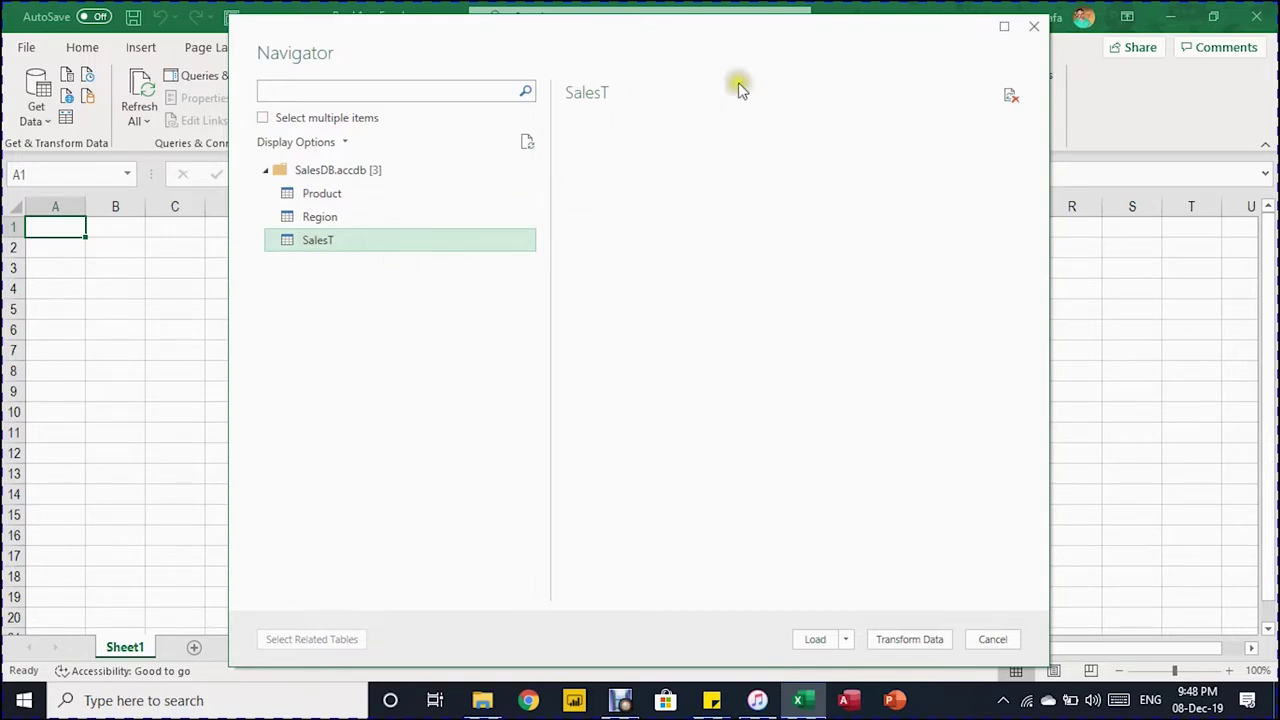
left_click(381, 240)
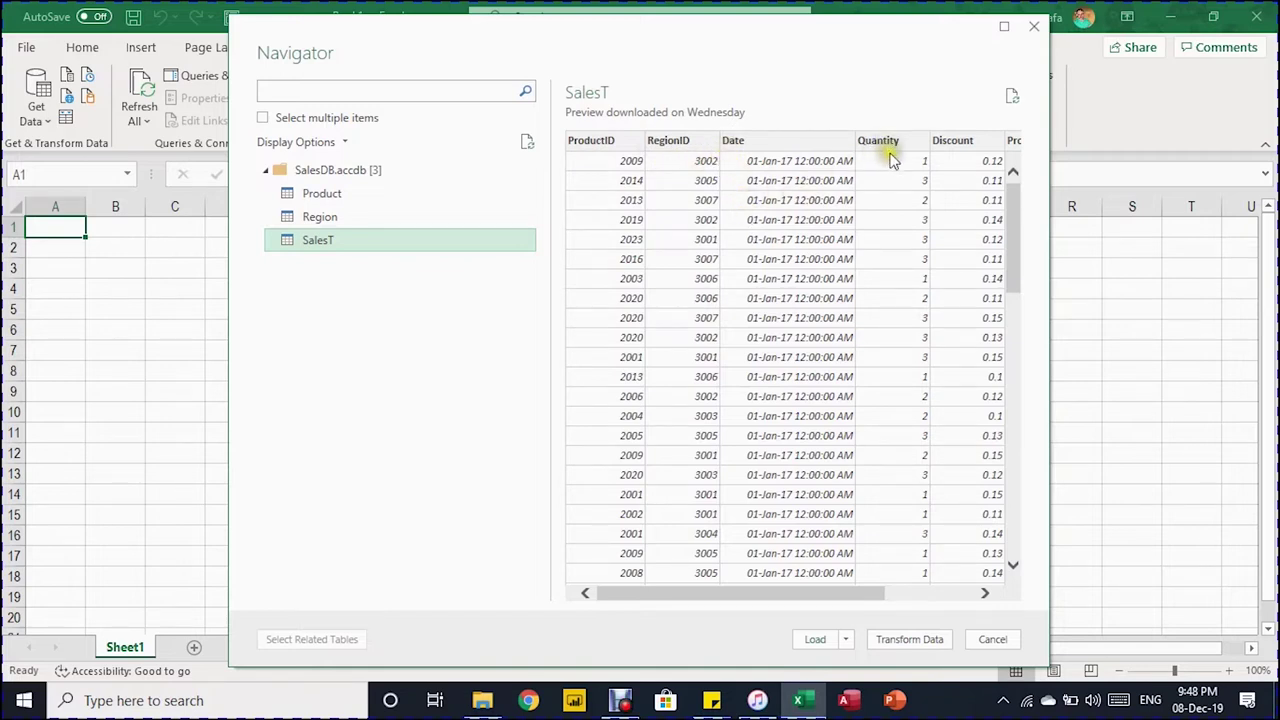
left_click_drag(766, 592, 880, 582)
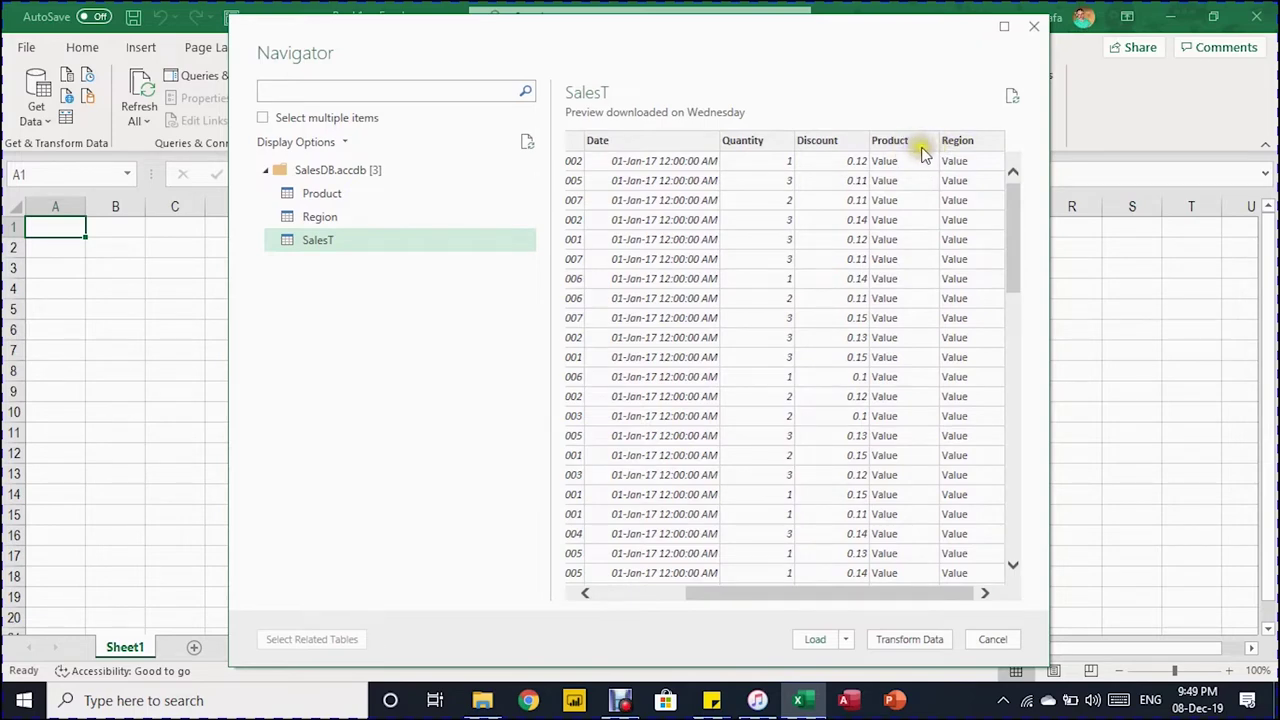
left_click(906, 638)
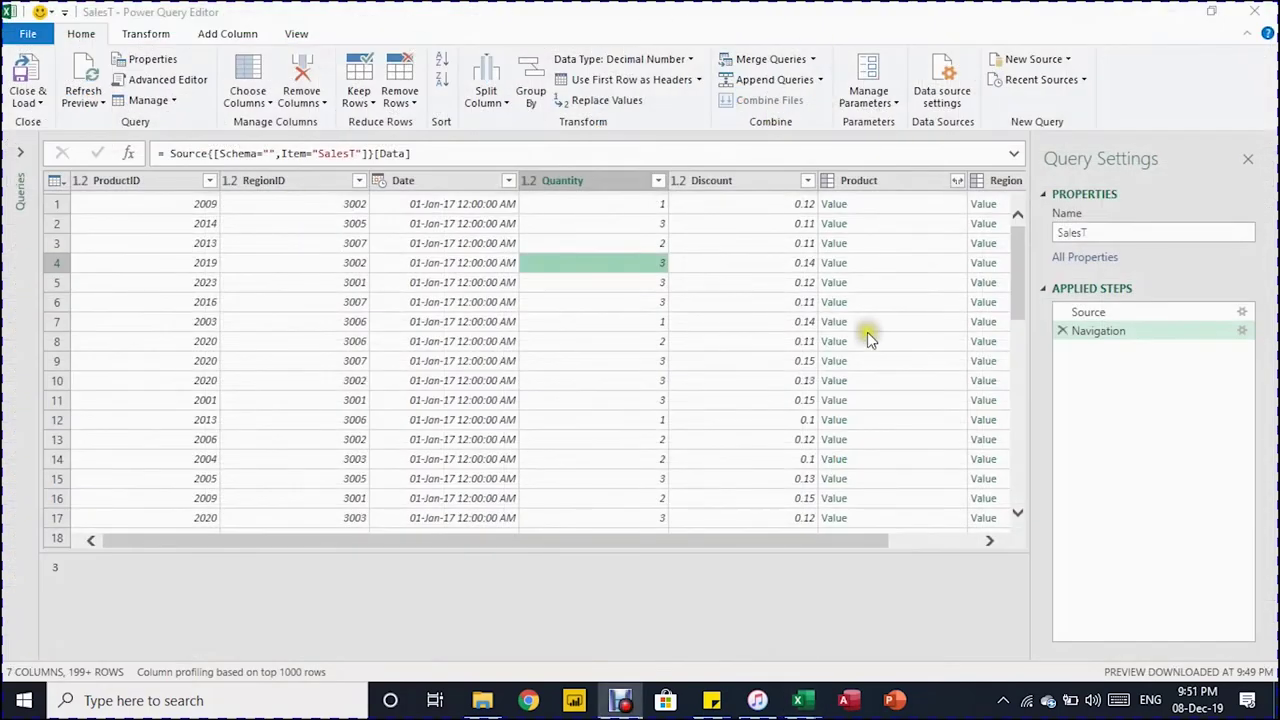
- Compare the SalesT query's Source and Navigation steps, examining the database's table list and the related Product and Region columns
left_click(1098, 313)
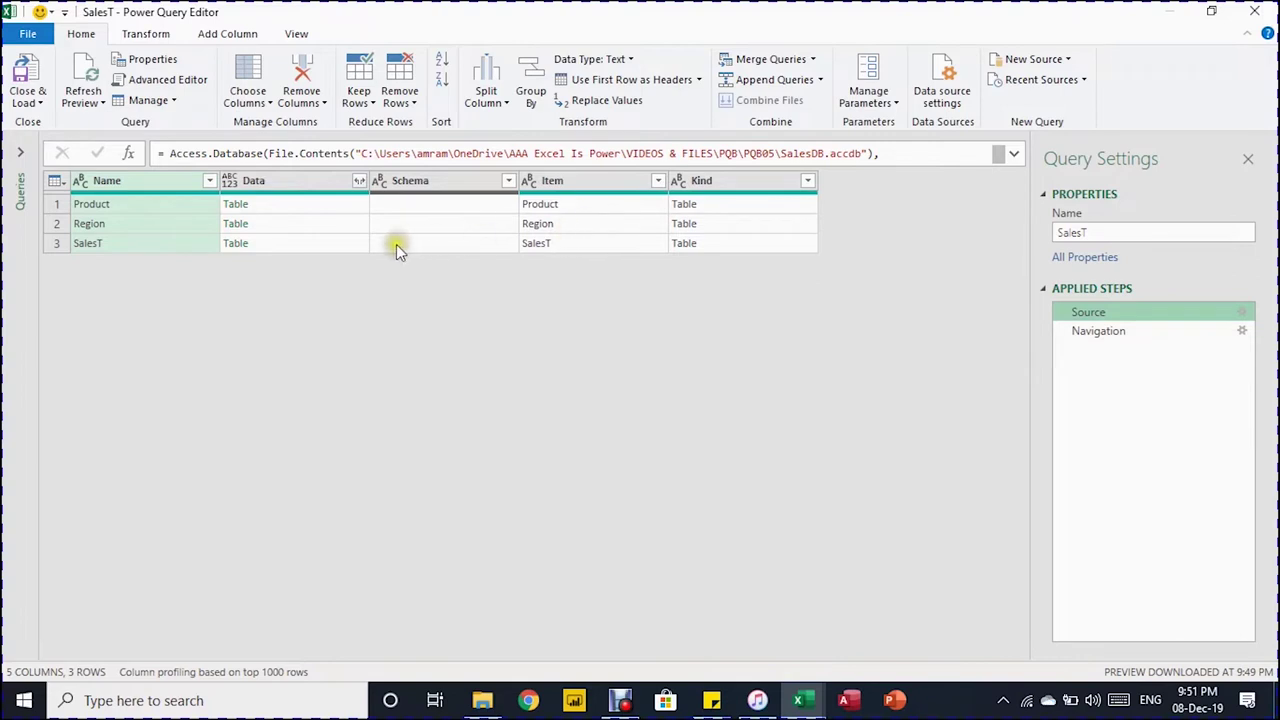
left_click(1163, 331)
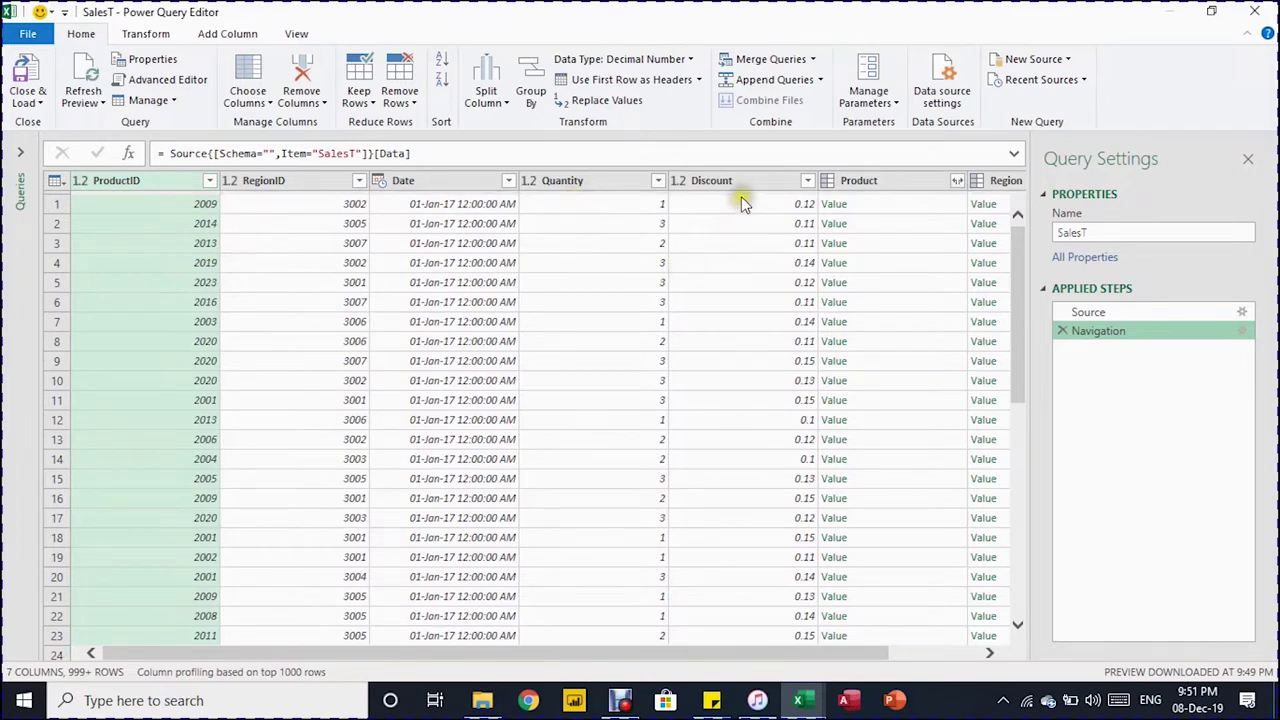
left_click_drag(714, 652, 826, 650)
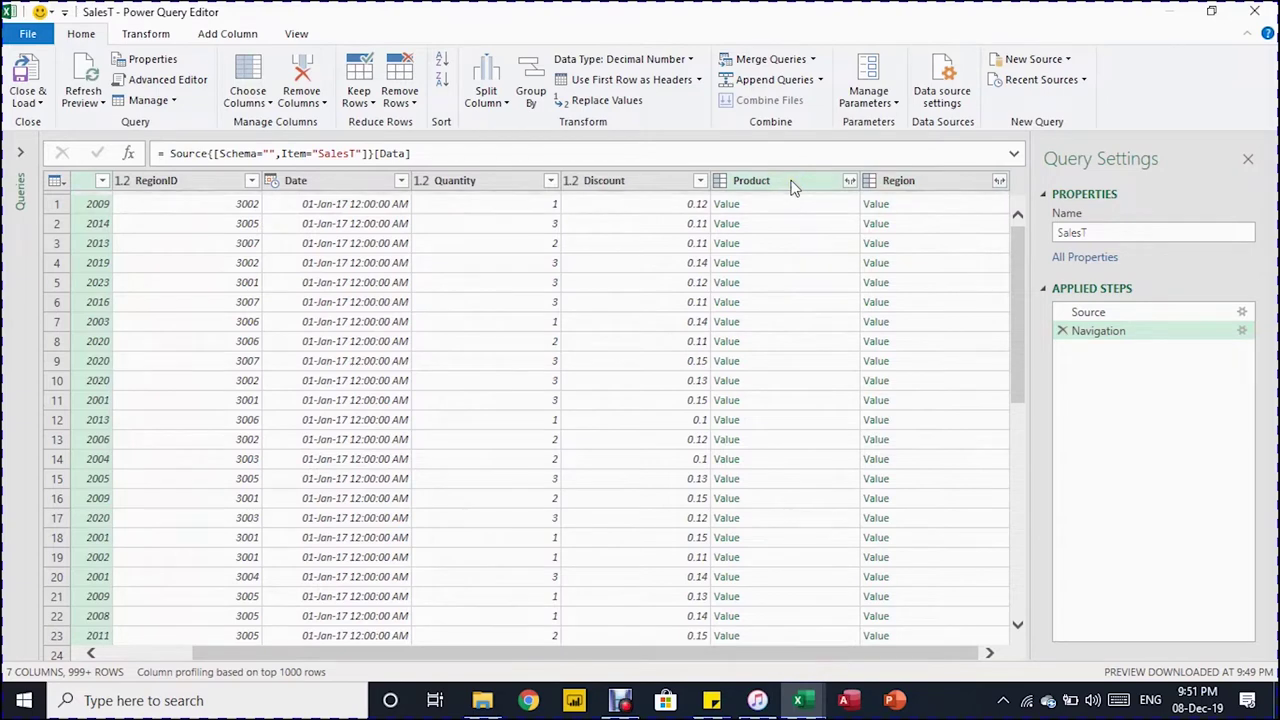
left_click(1088, 314)
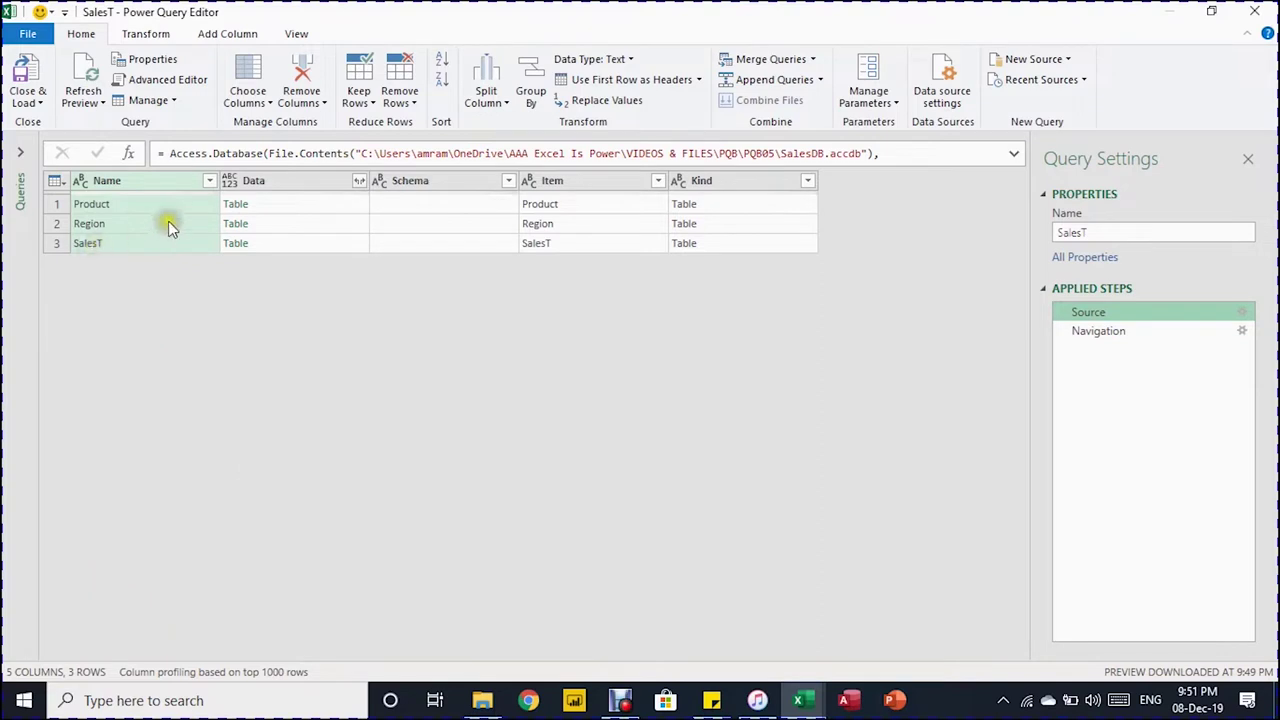
left_click_drag(1112, 342, 1116, 338)
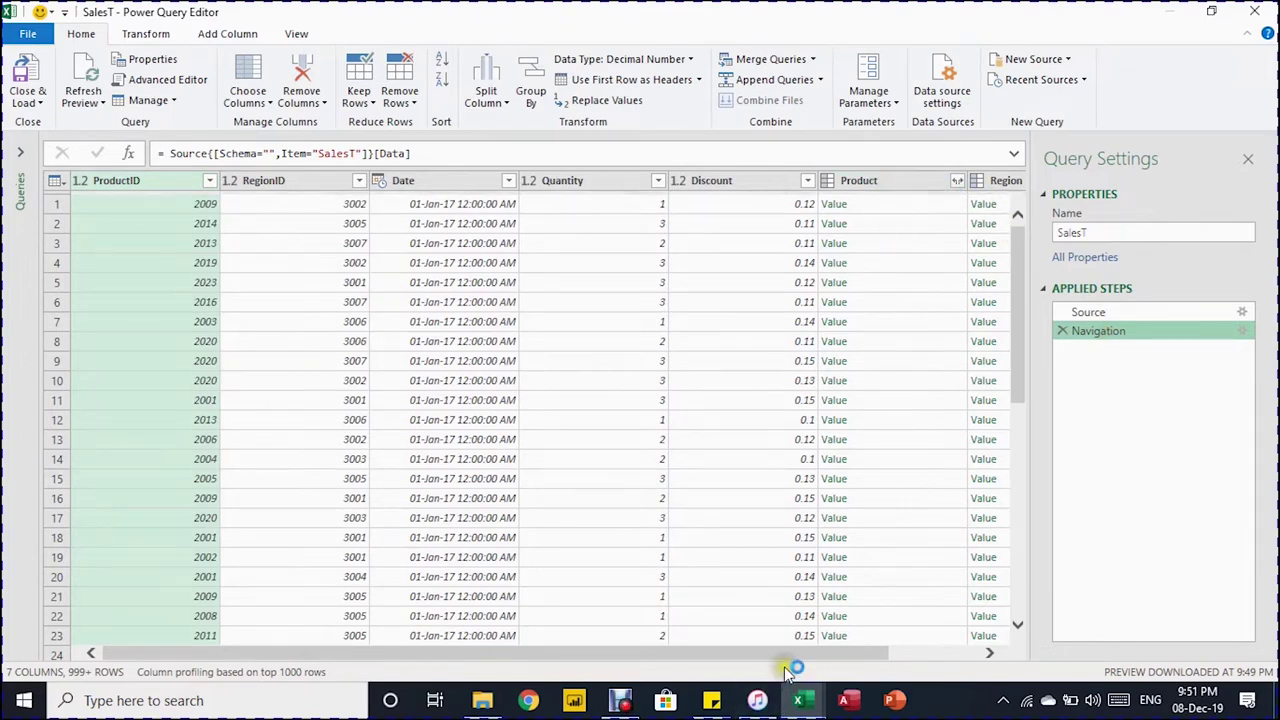
- Expand the related Product column into only Product, Category and Price, without using the original column name as prefix
left_click_drag(792, 658, 924, 627)
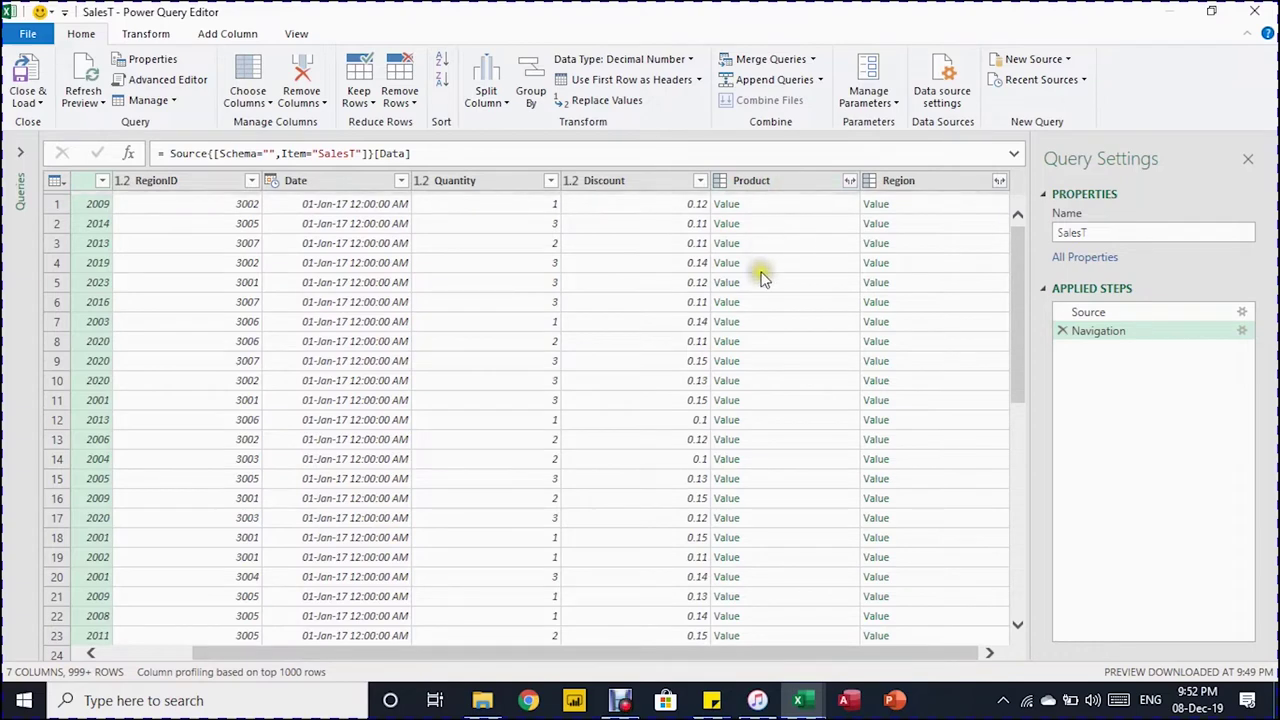
left_click(849, 183)
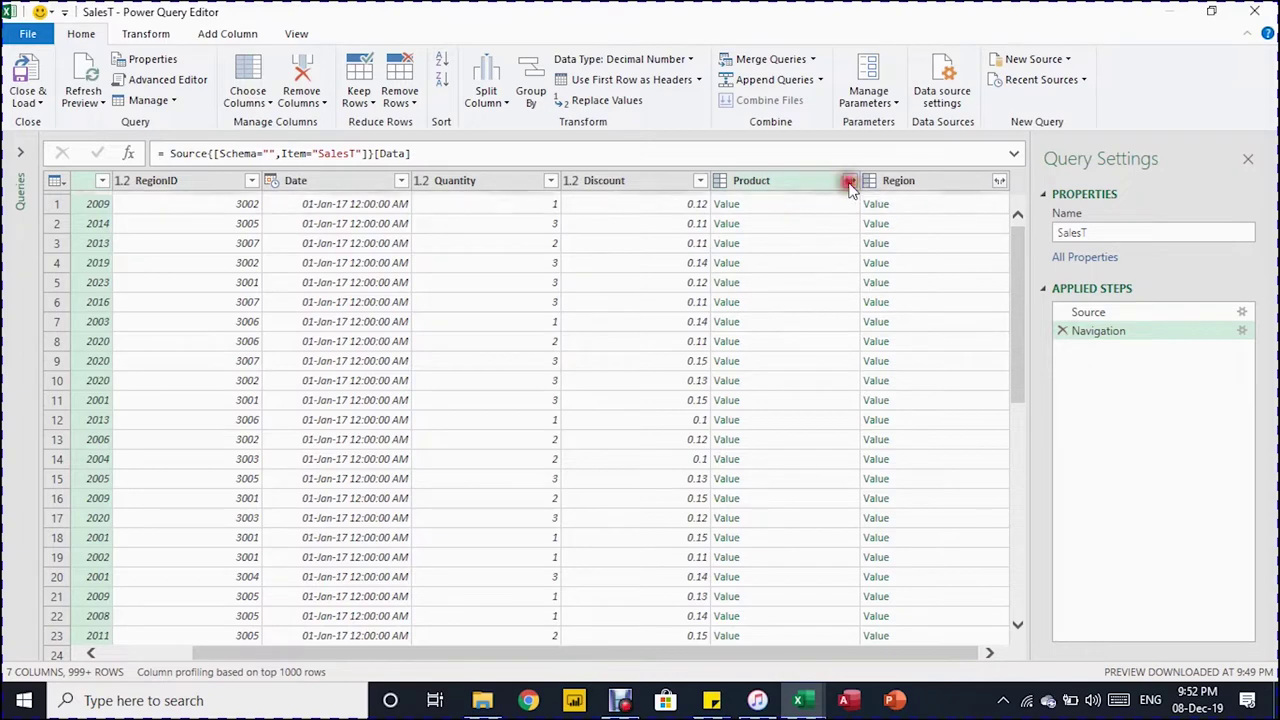
left_click(849, 183)
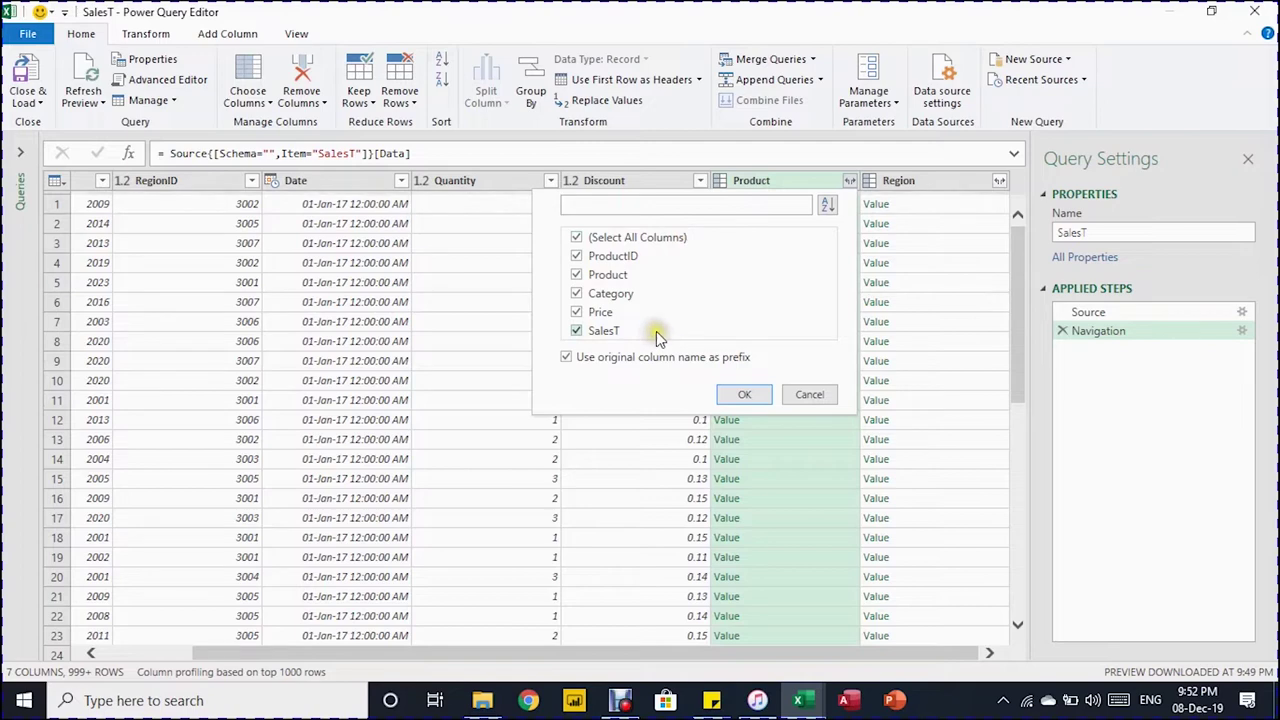
left_click(567, 358)
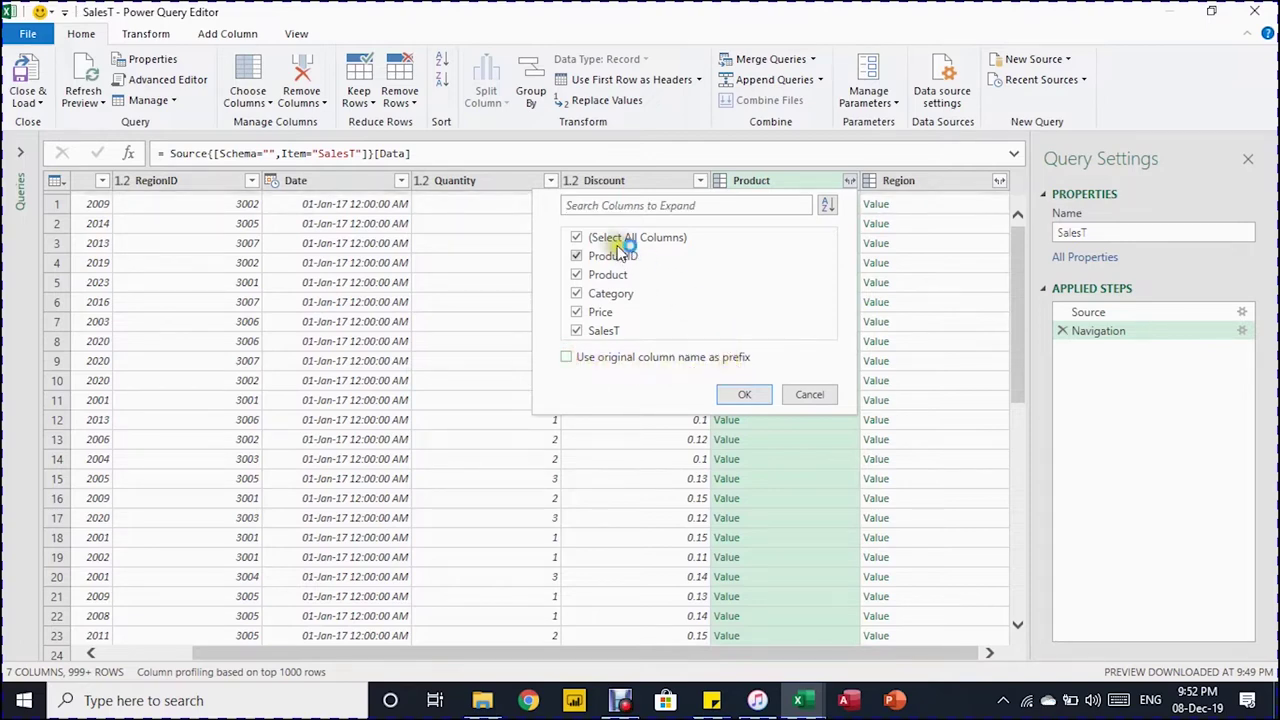
left_click(580, 238)
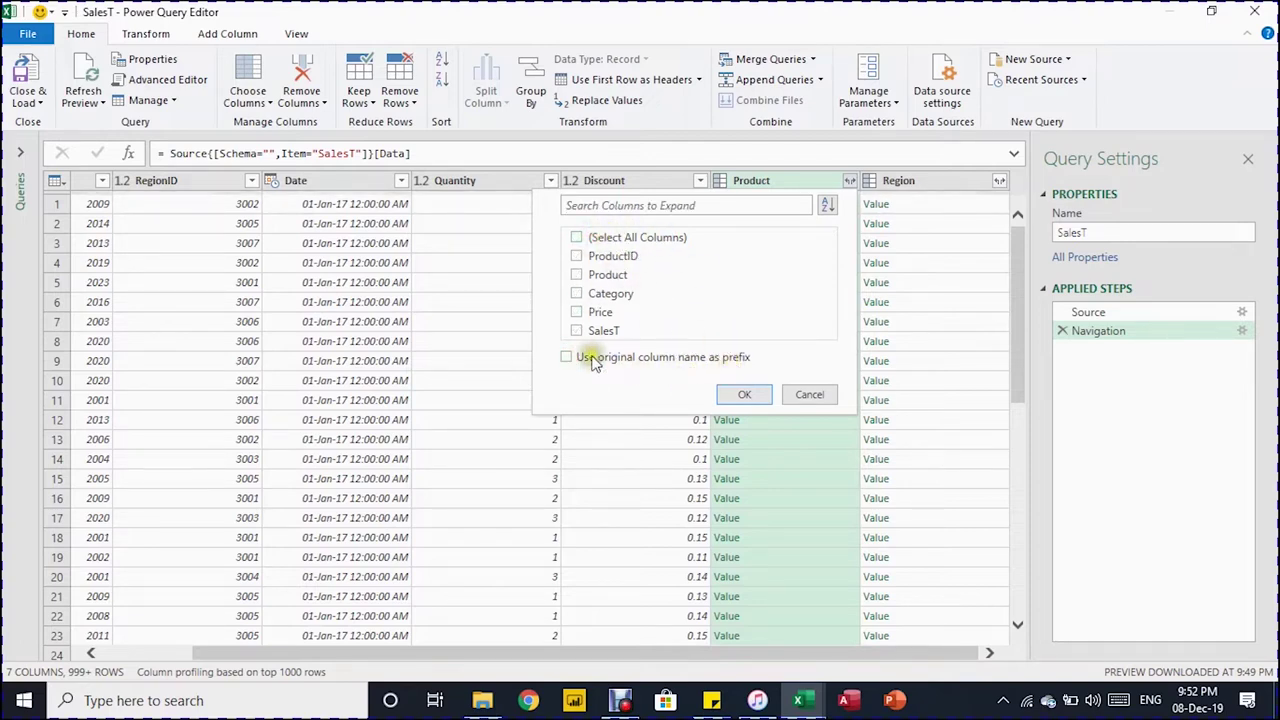
left_click(581, 314)
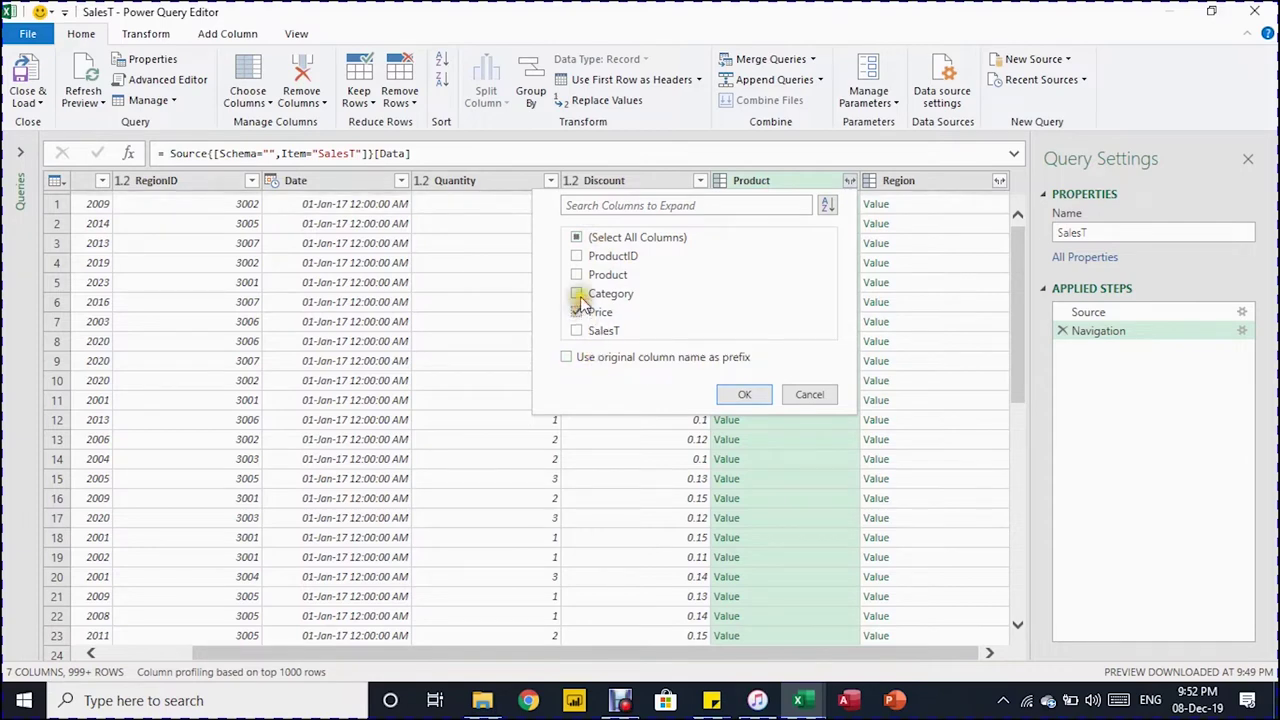
left_click(578, 294)
left_click(578, 275)
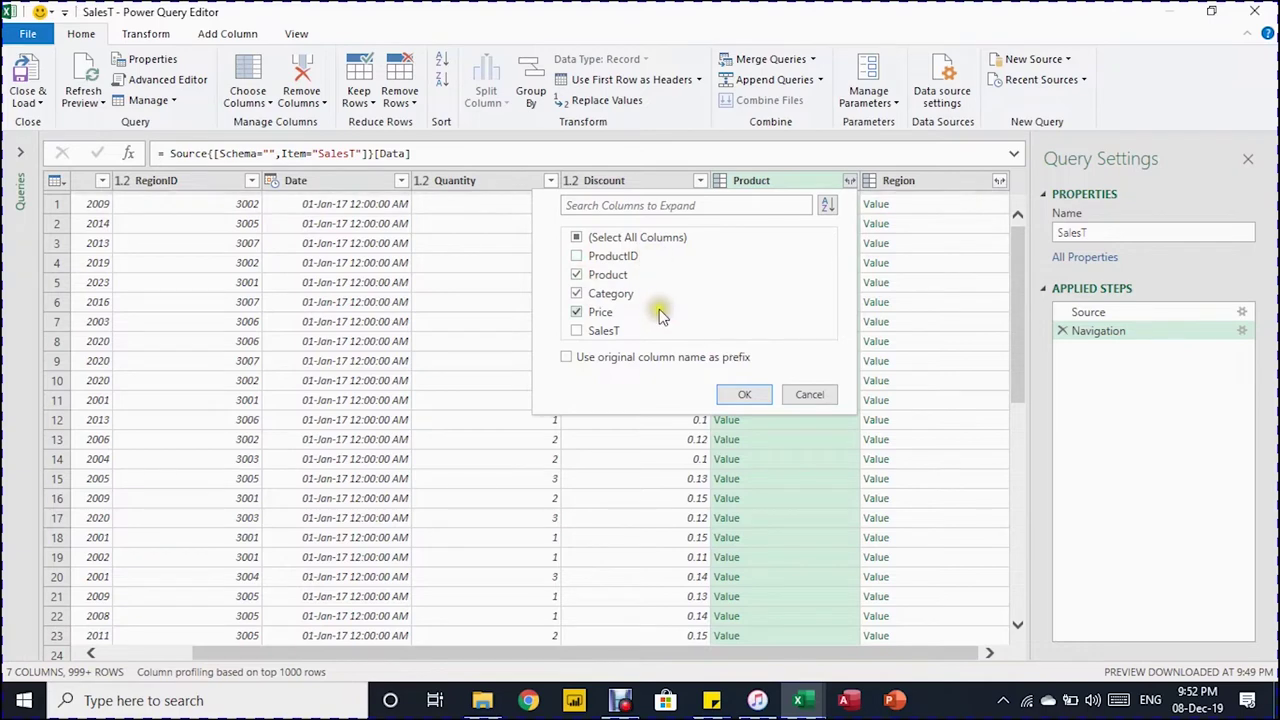
left_click(740, 396)
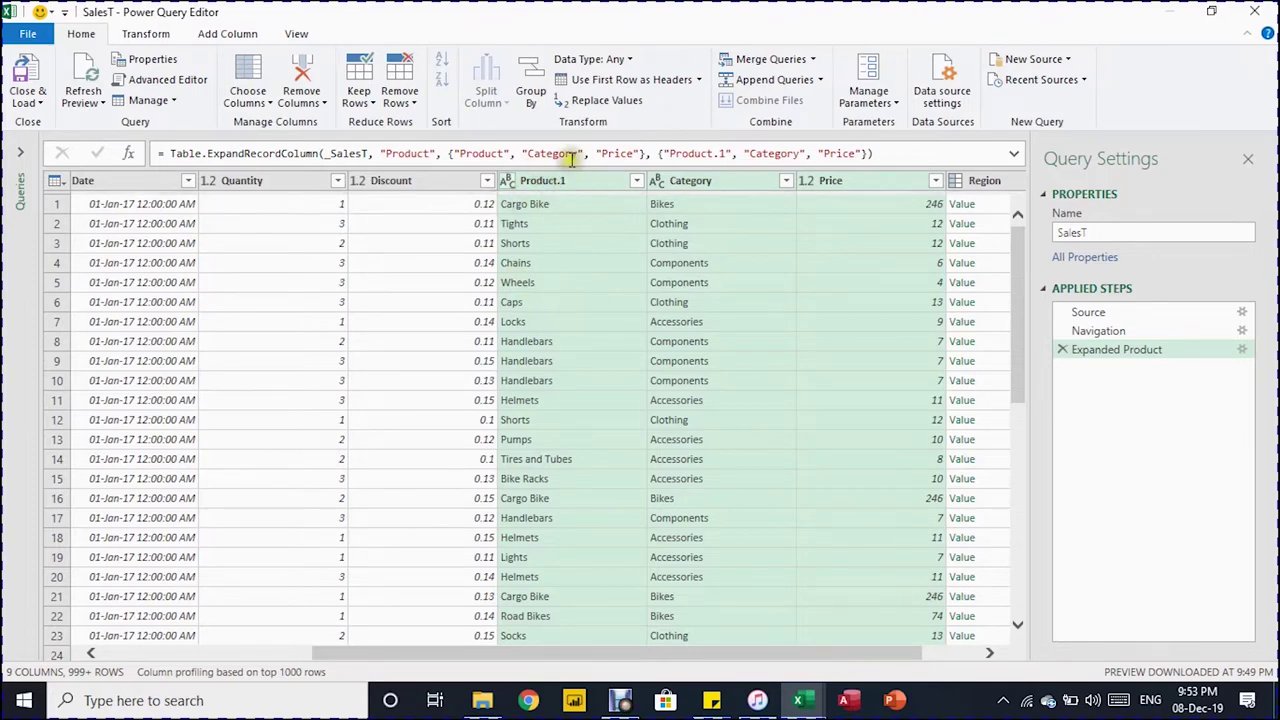
- Edit the Expanded Product step's formula so the new column Product.1 is named Product
left_click(719, 153)
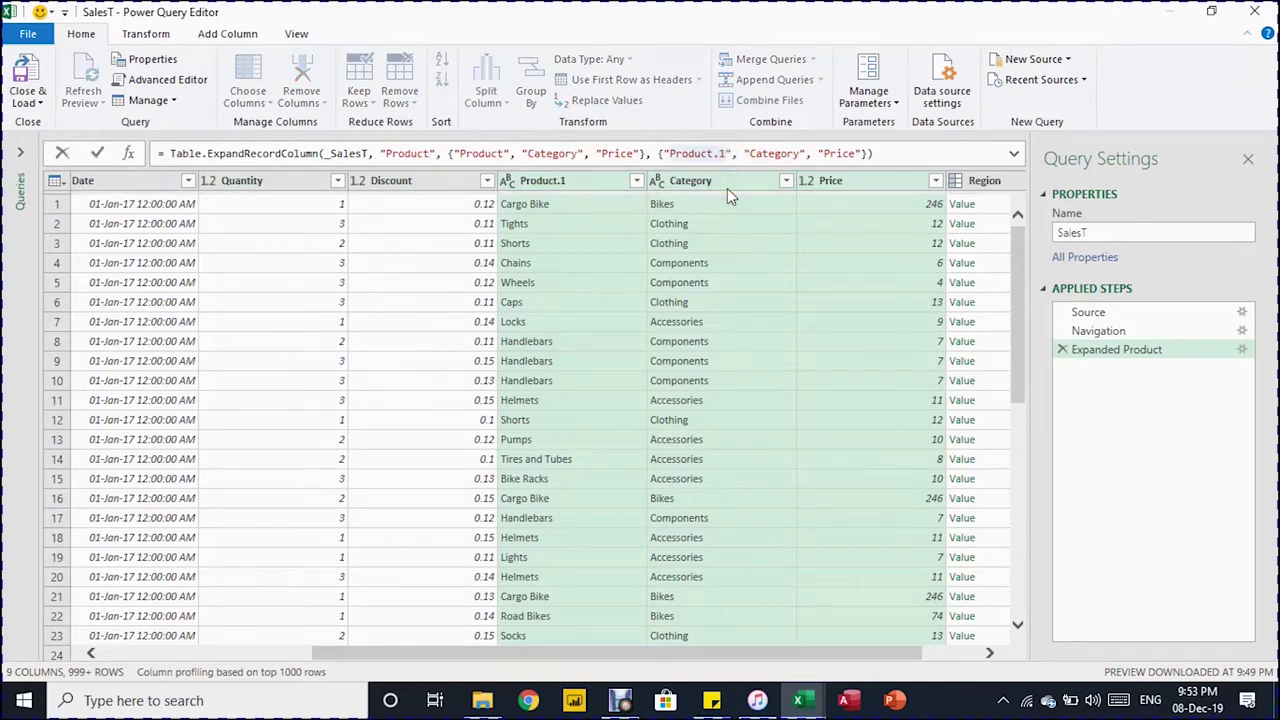
left_click(722, 153)
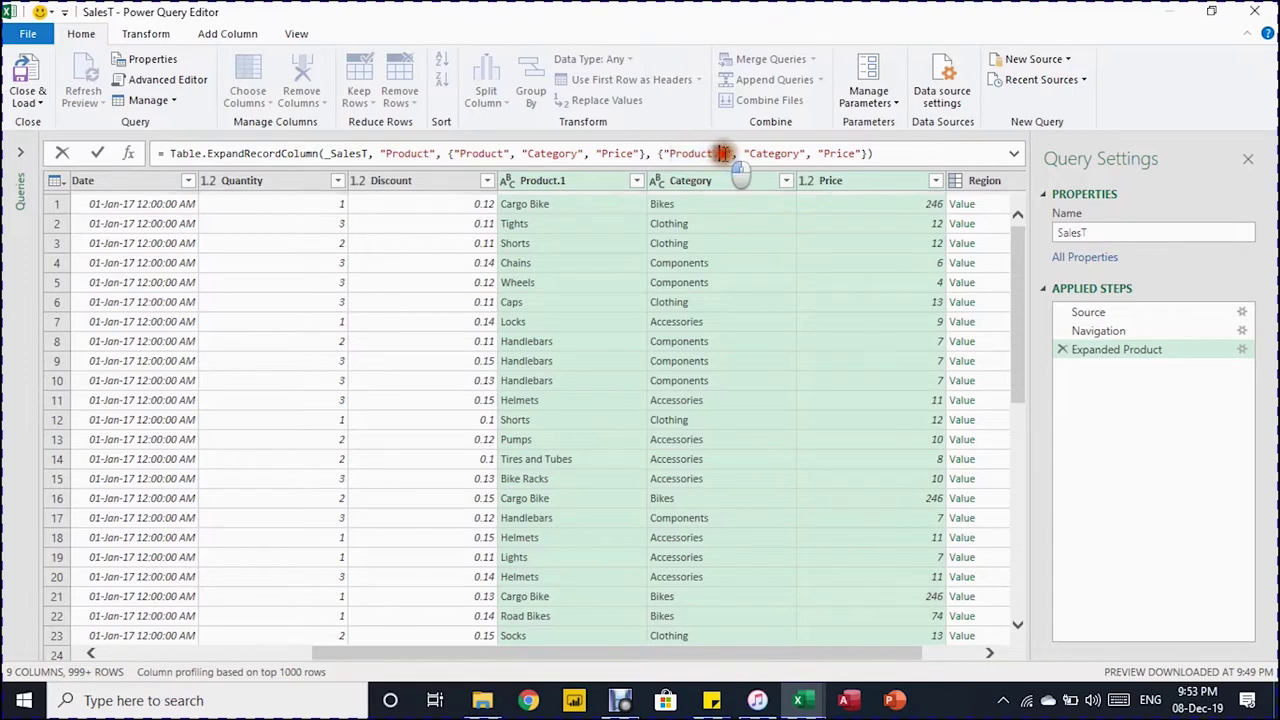
left_click_drag(722, 153, 730, 154)
key("BackSpace")
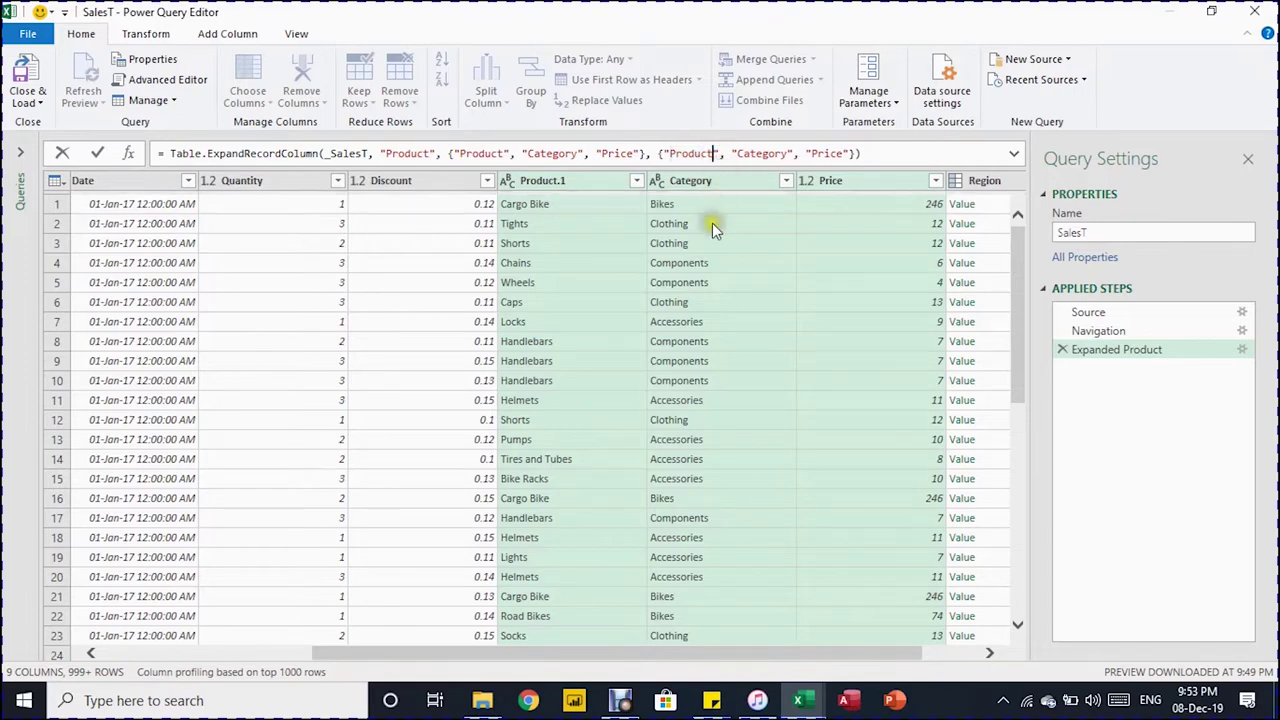
key("Return")
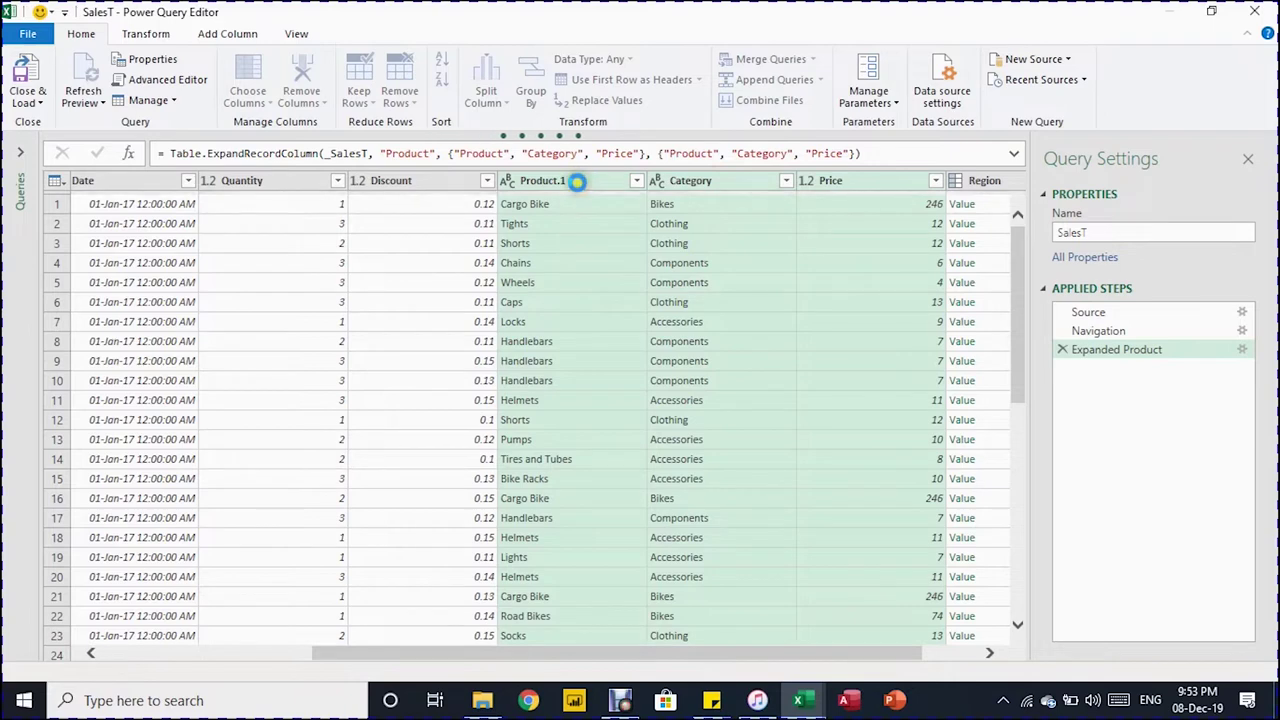
- Expand the related Region column into only its Region field, and rename the resulting column to Region in the step's formula
left_click_drag(790, 652, 880, 652)
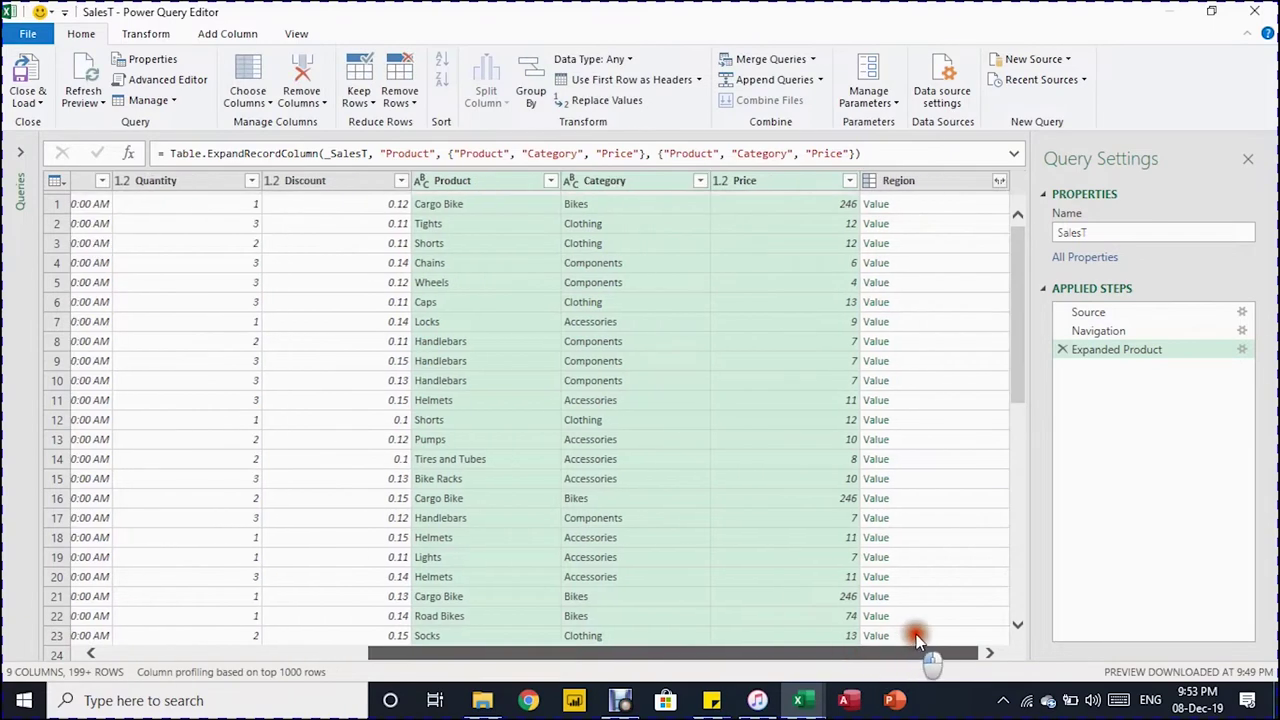
left_click(999, 182)
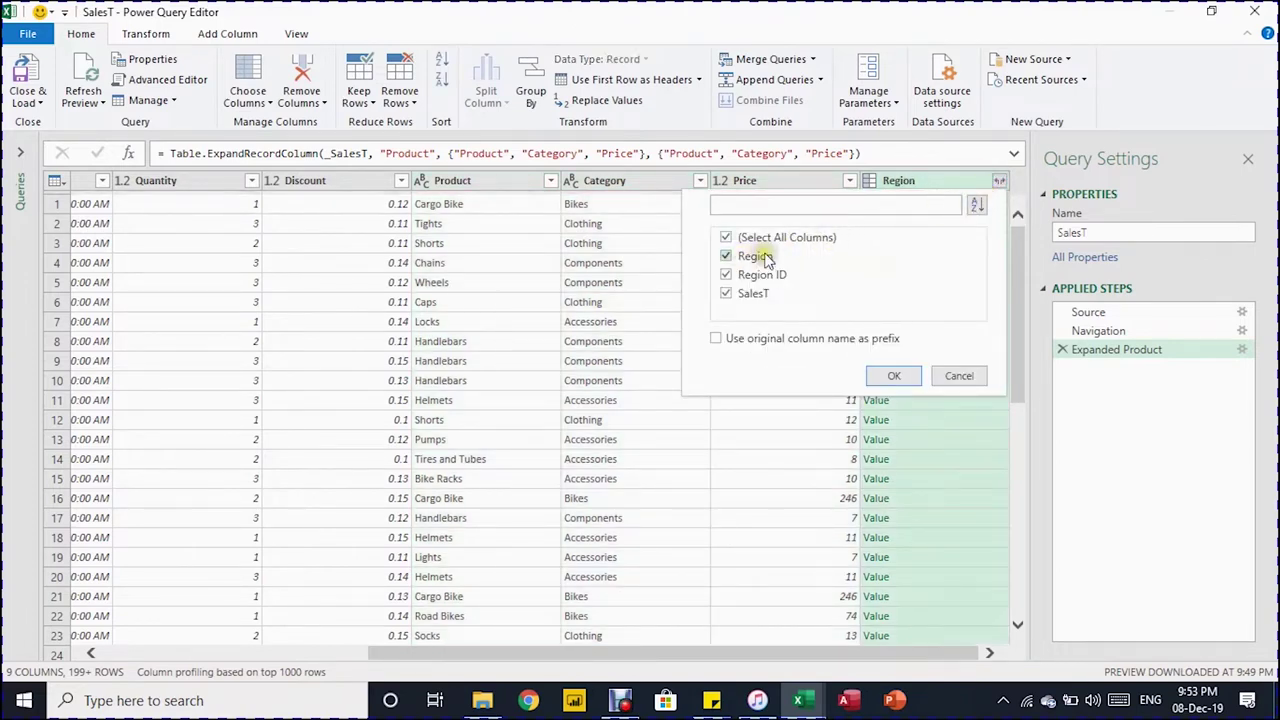
left_click(727, 275)
left_click(727, 293)
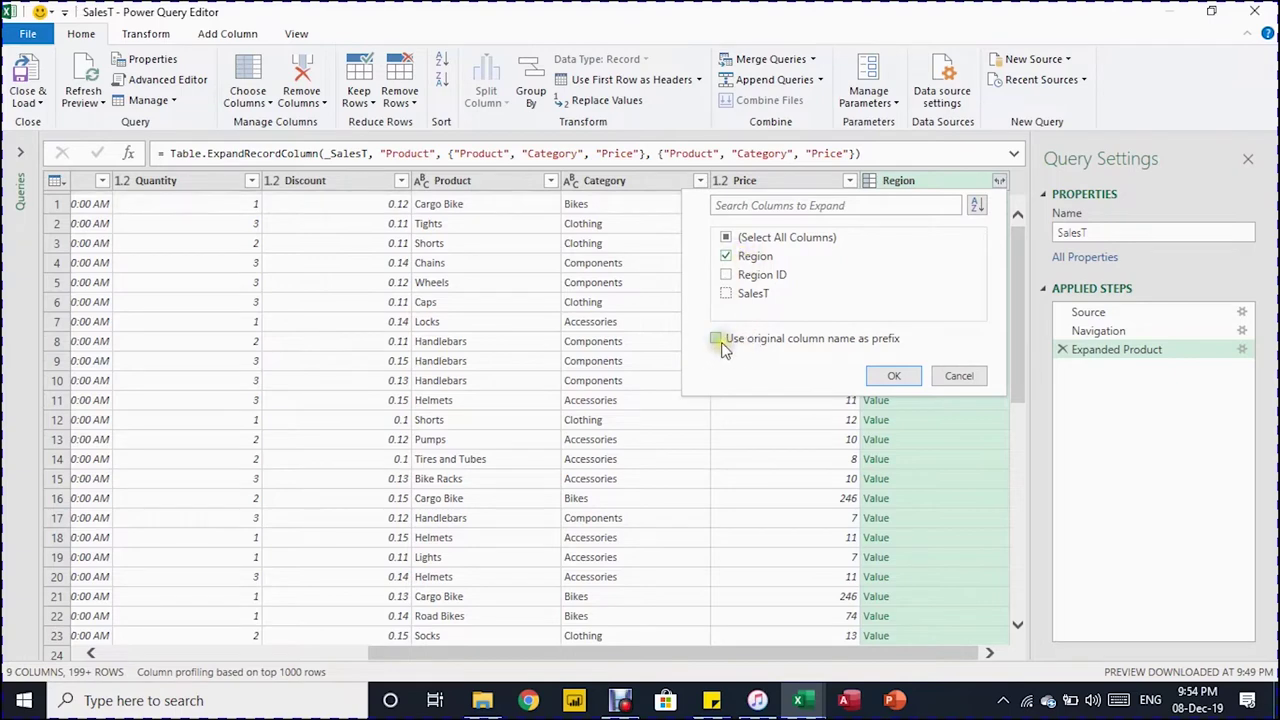
left_click(889, 375)
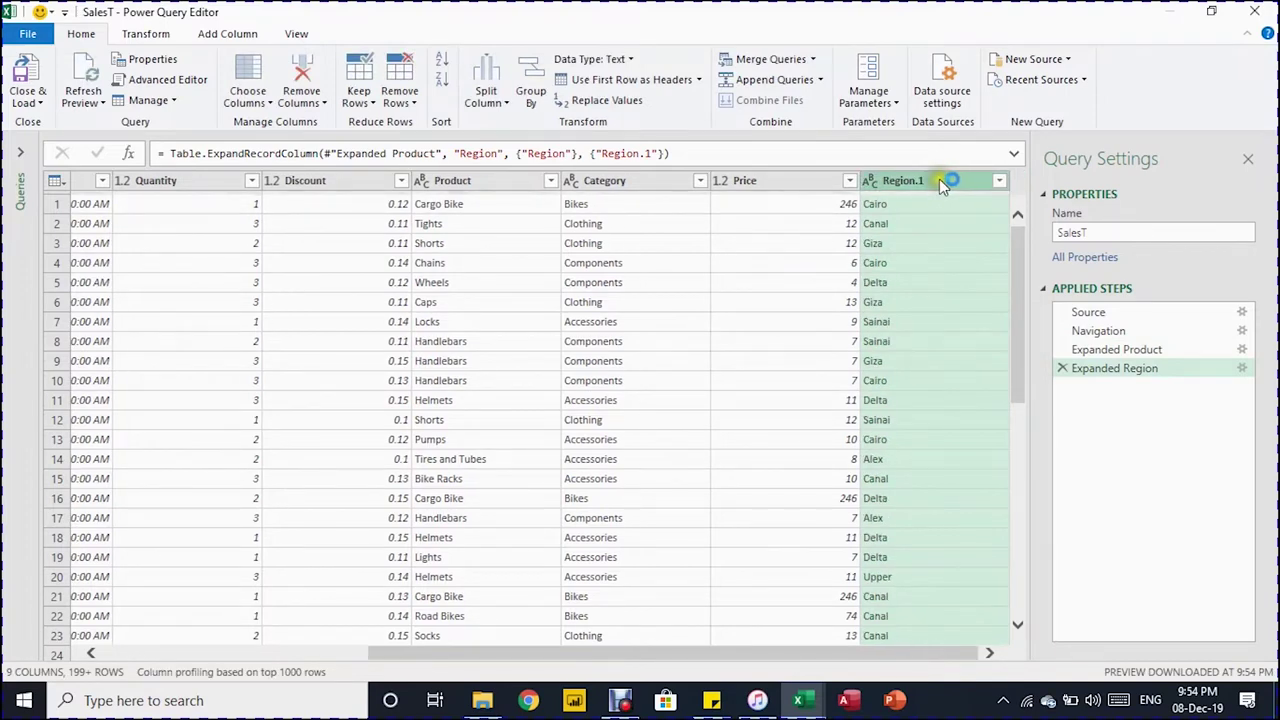
left_click(650, 153)
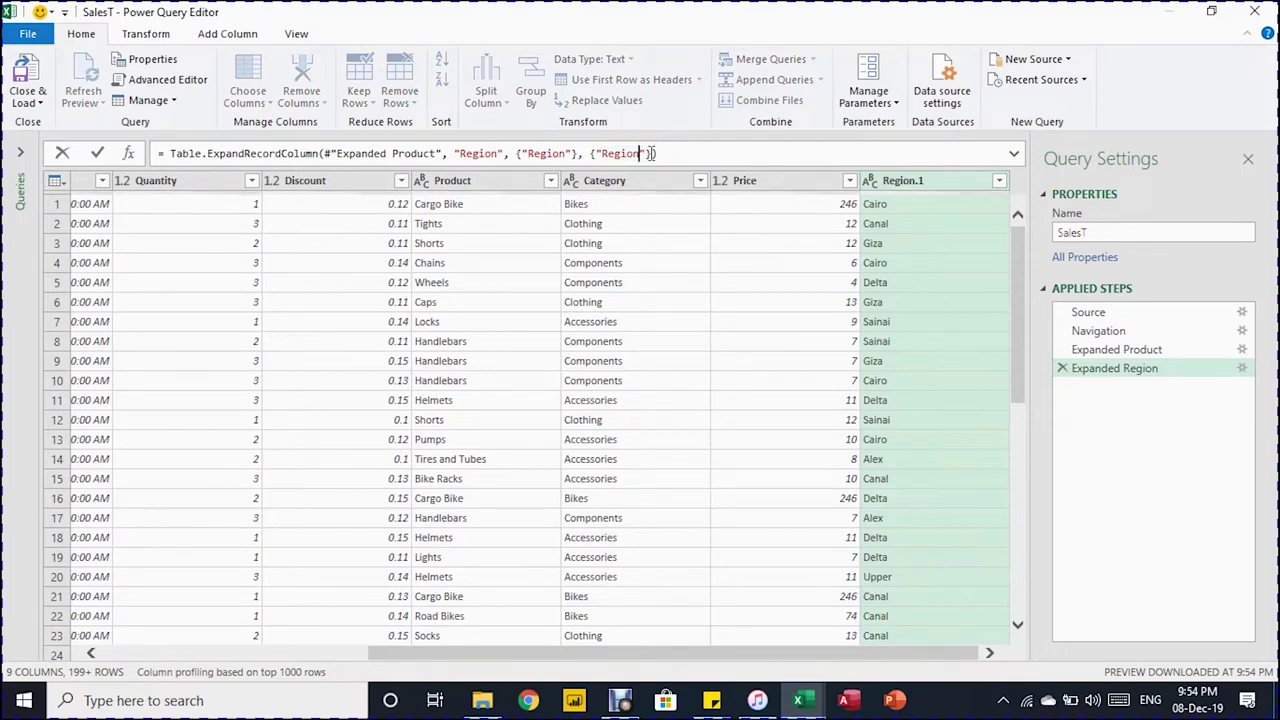
key("Return")
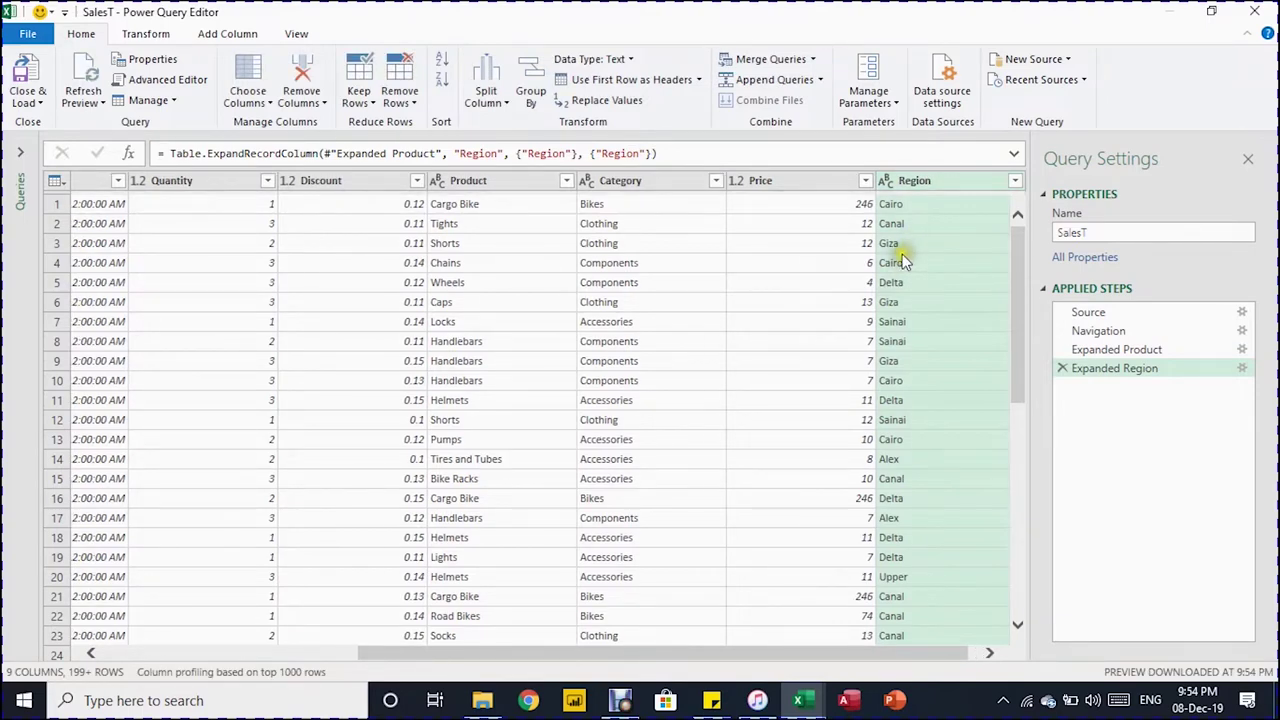
left_click_drag(748, 654, 890, 600)
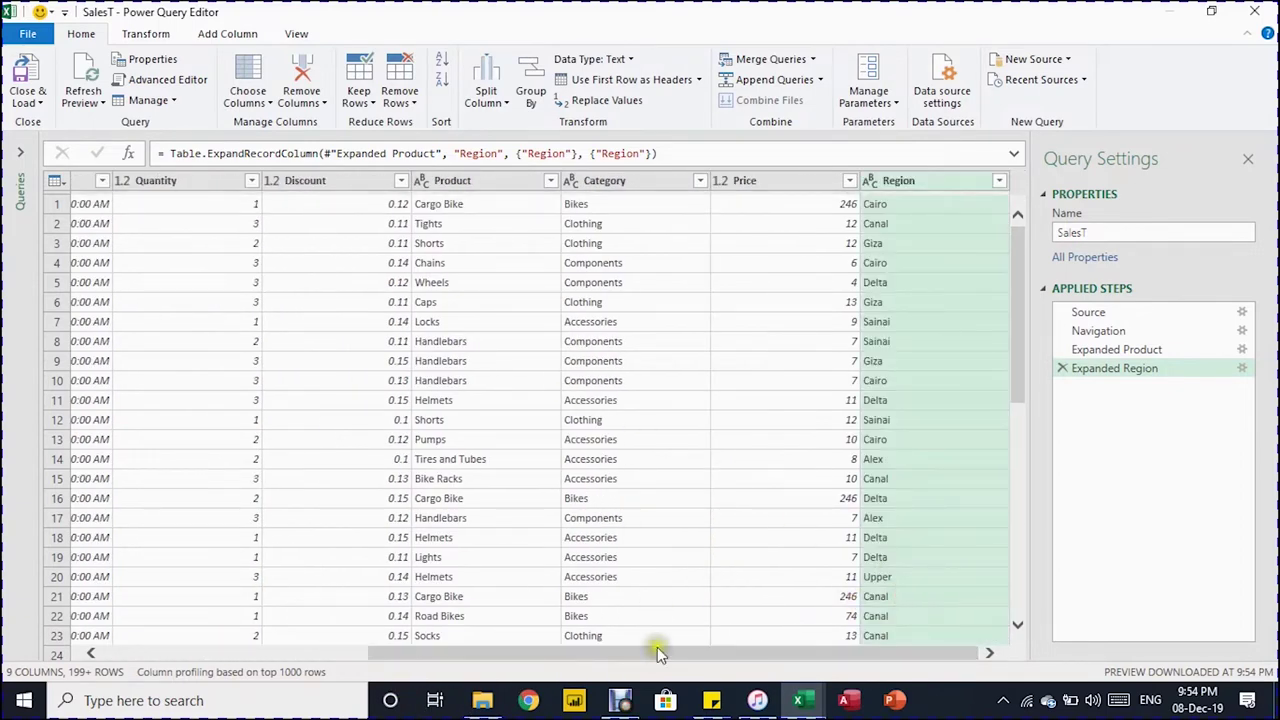
left_click_drag(657, 652, 703, 652)
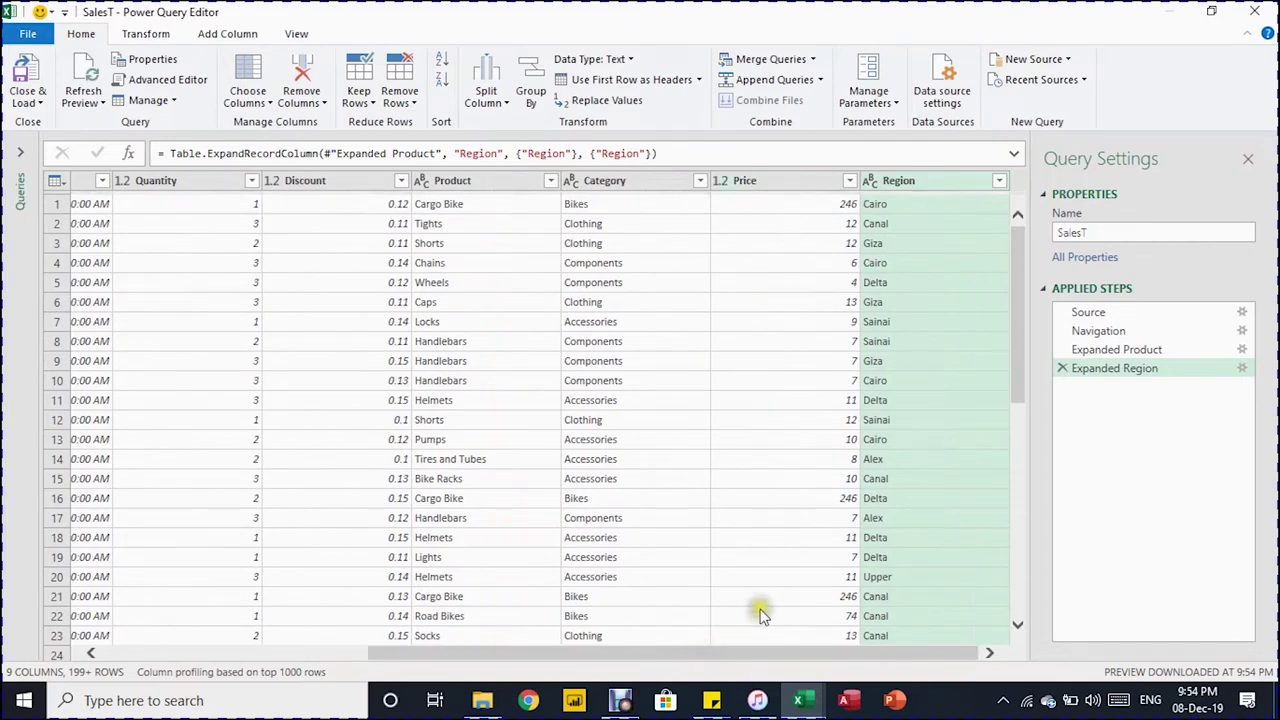
left_click_drag(751, 650, 664, 672)
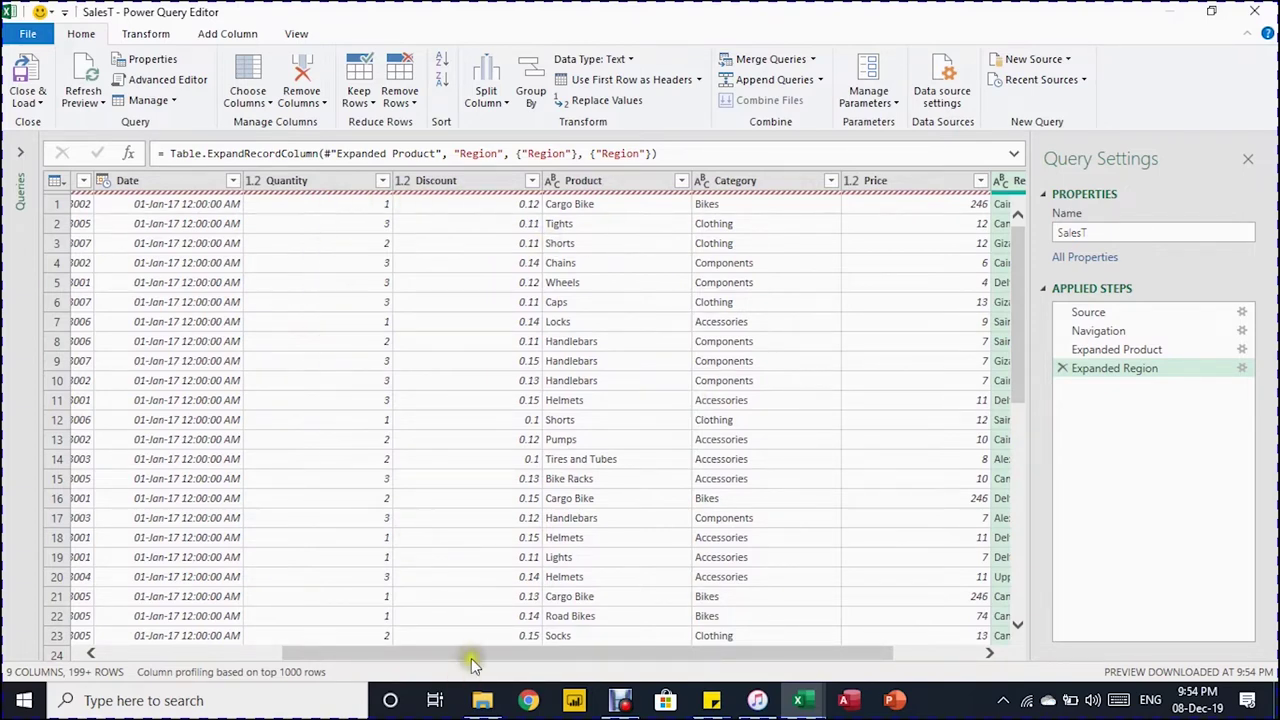
left_click_drag(474, 655, 561, 655)
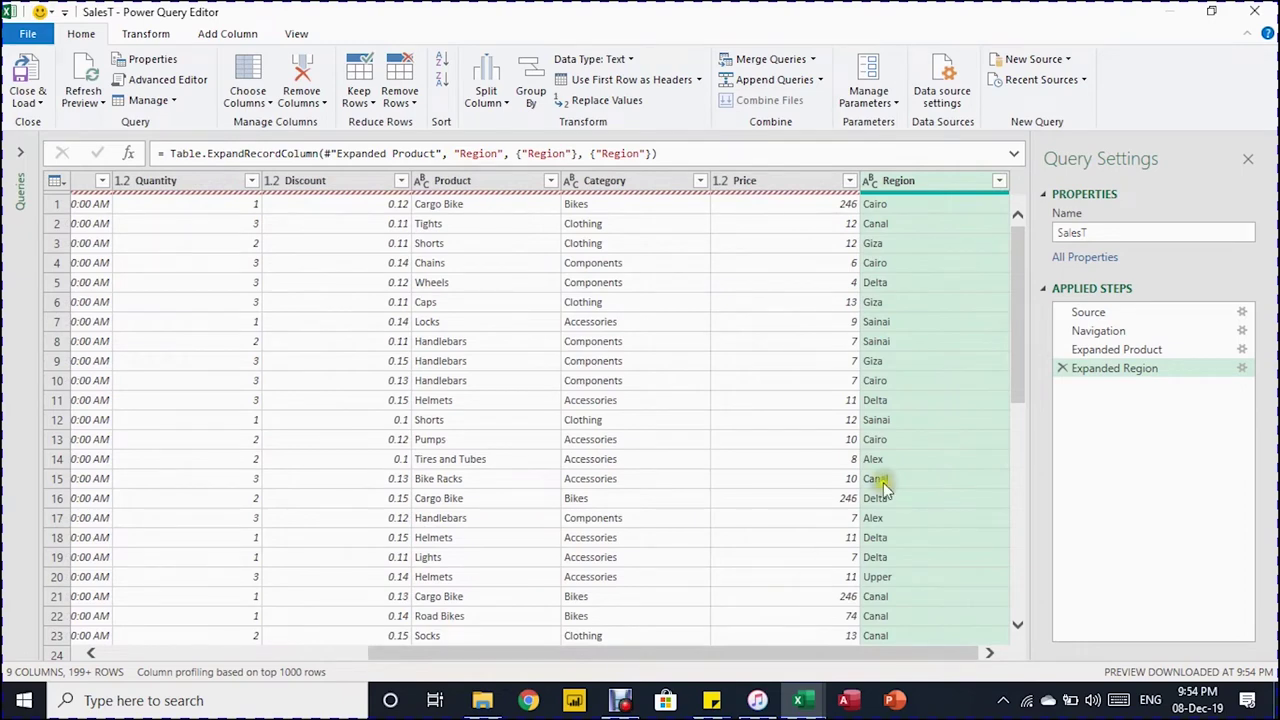
- Start a custom column in the SalesT query and name it SalesRevenue
left_click(217, 35)
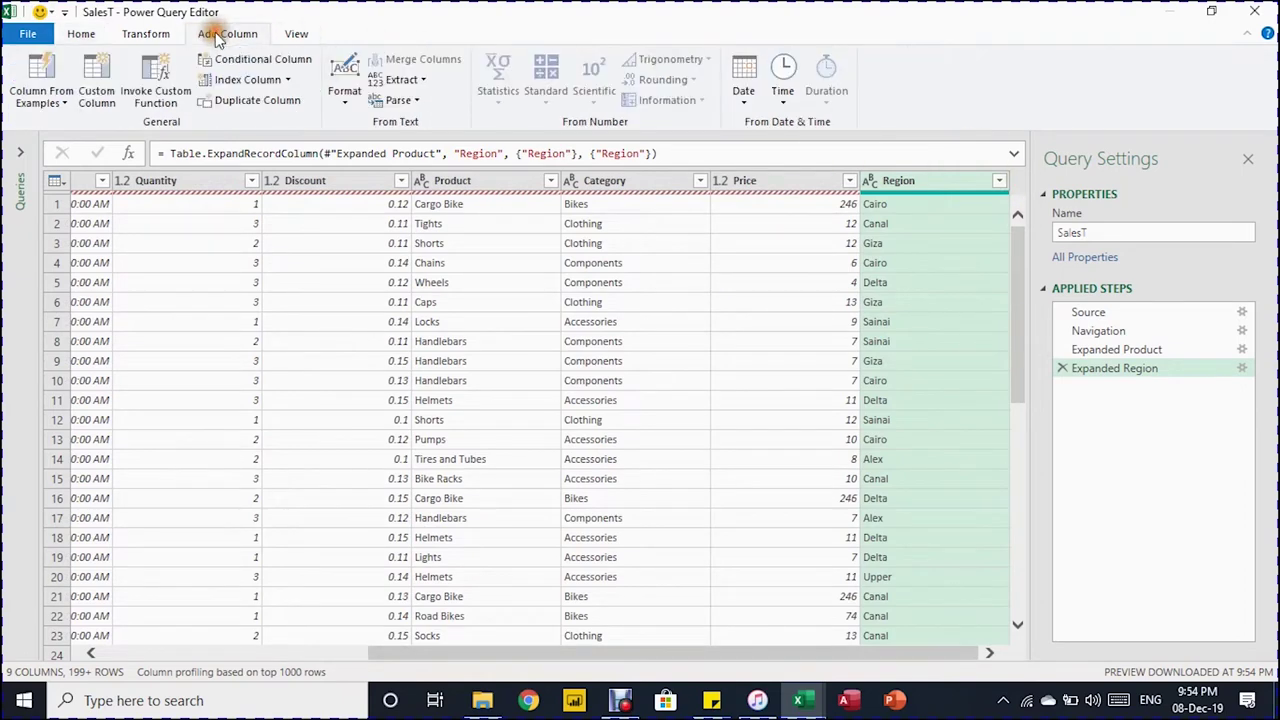
left_click(97, 92)
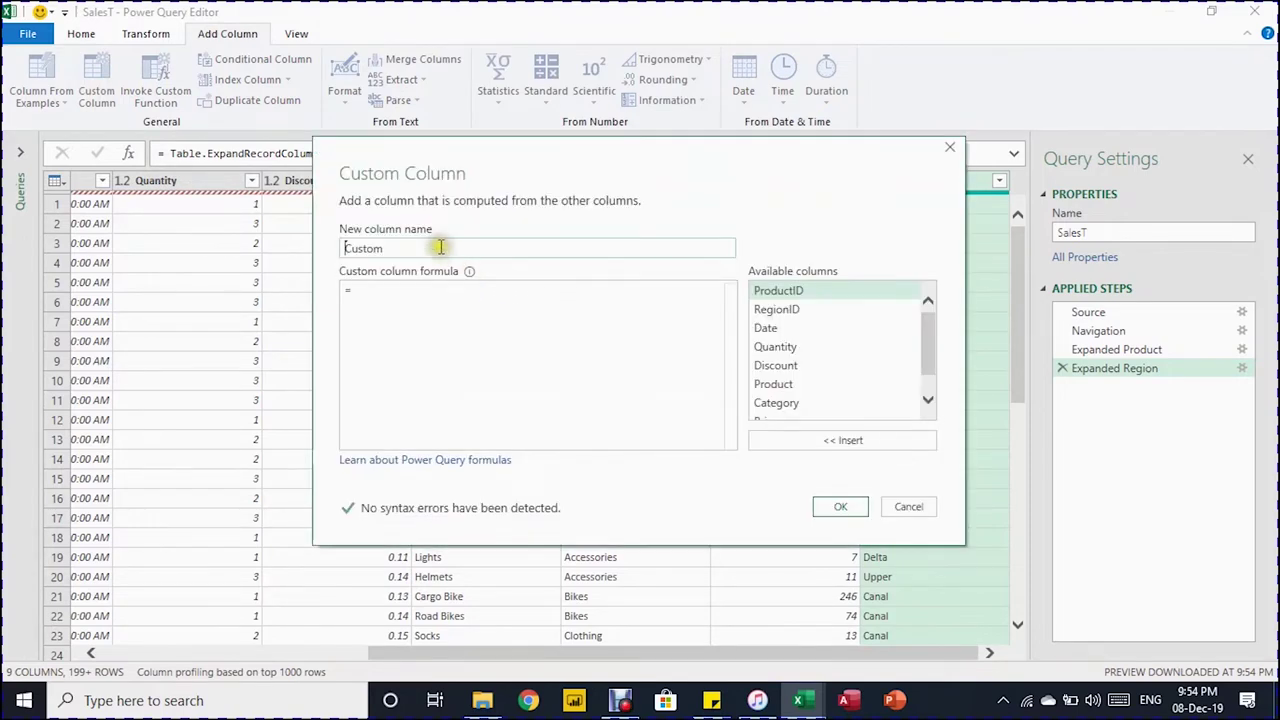
left_click_drag(443, 248, 335, 252)
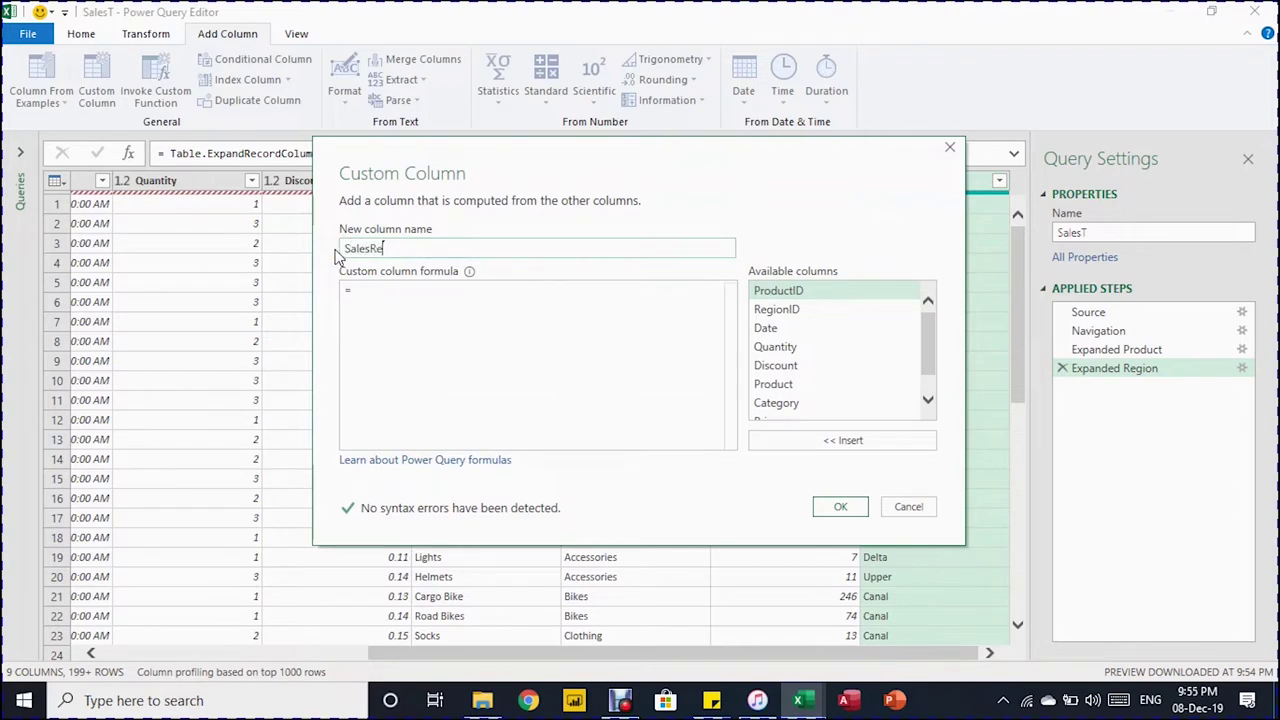
type("SalesRevenue")
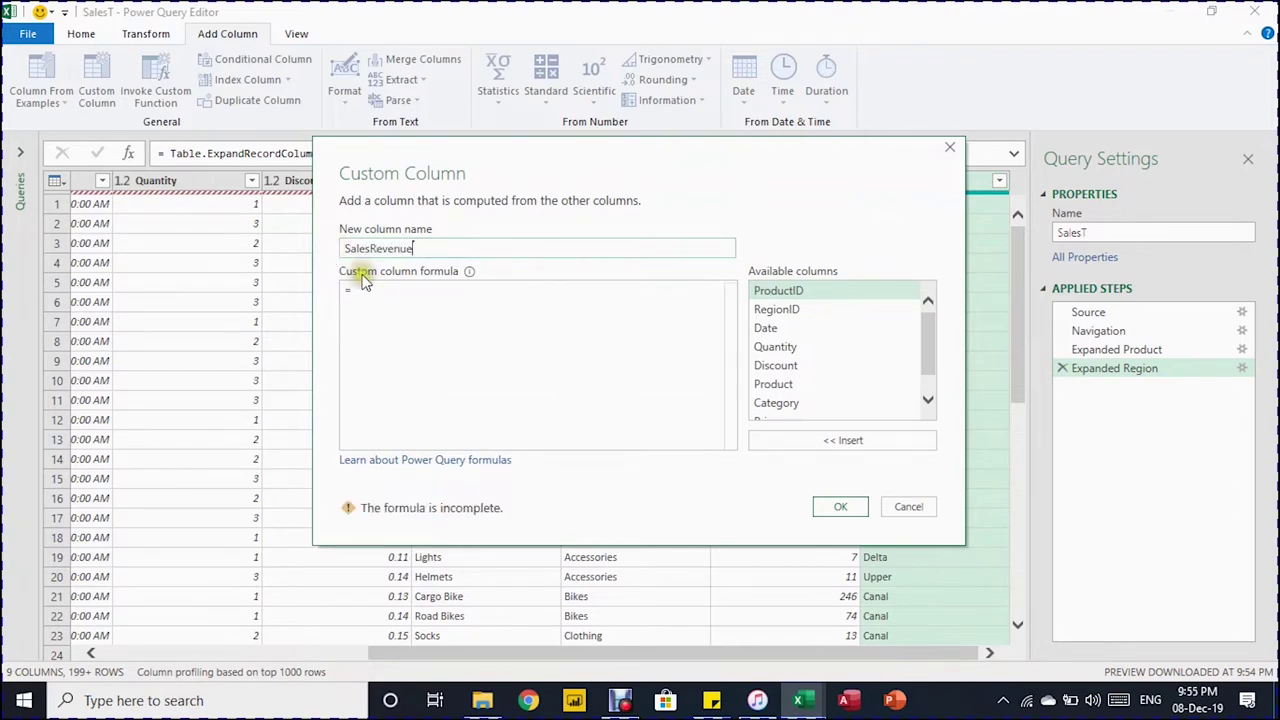
- Begin the SalesRevenue formula by multiplying the Quantity column by the Price column, as [Quantity]*[Price]
left_click(365, 288)
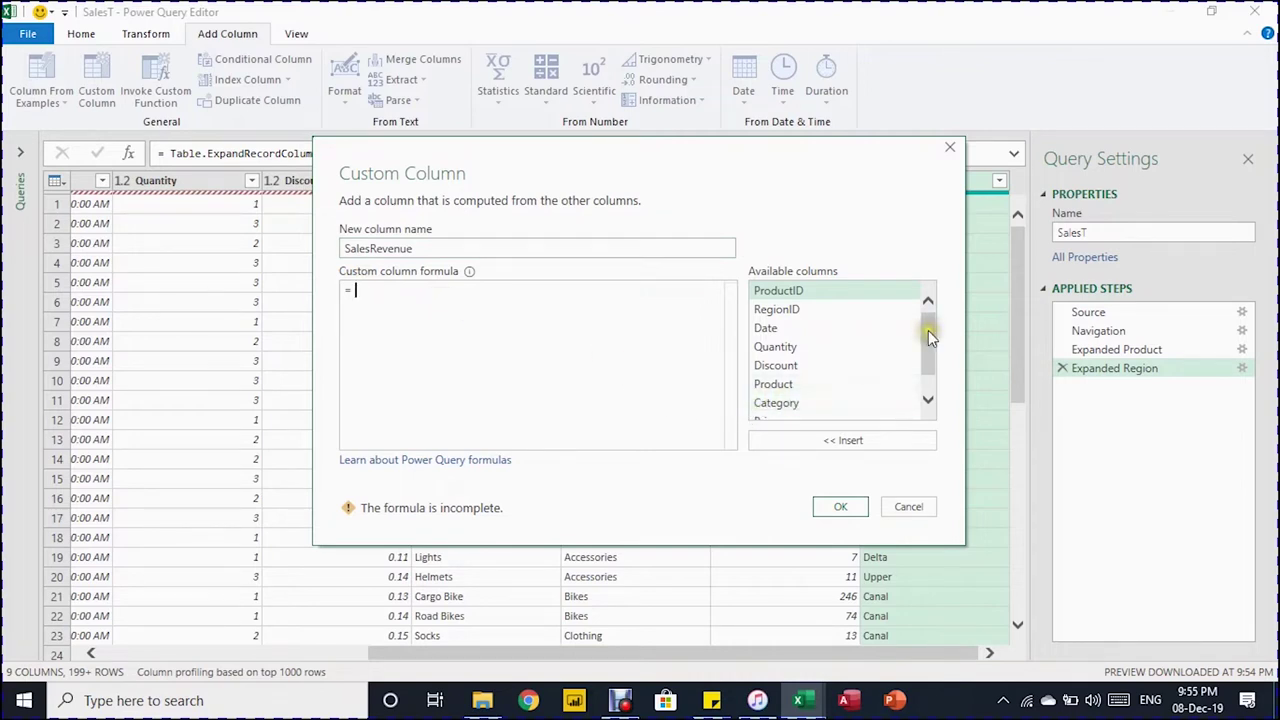
left_click_drag(928, 335, 930, 295)
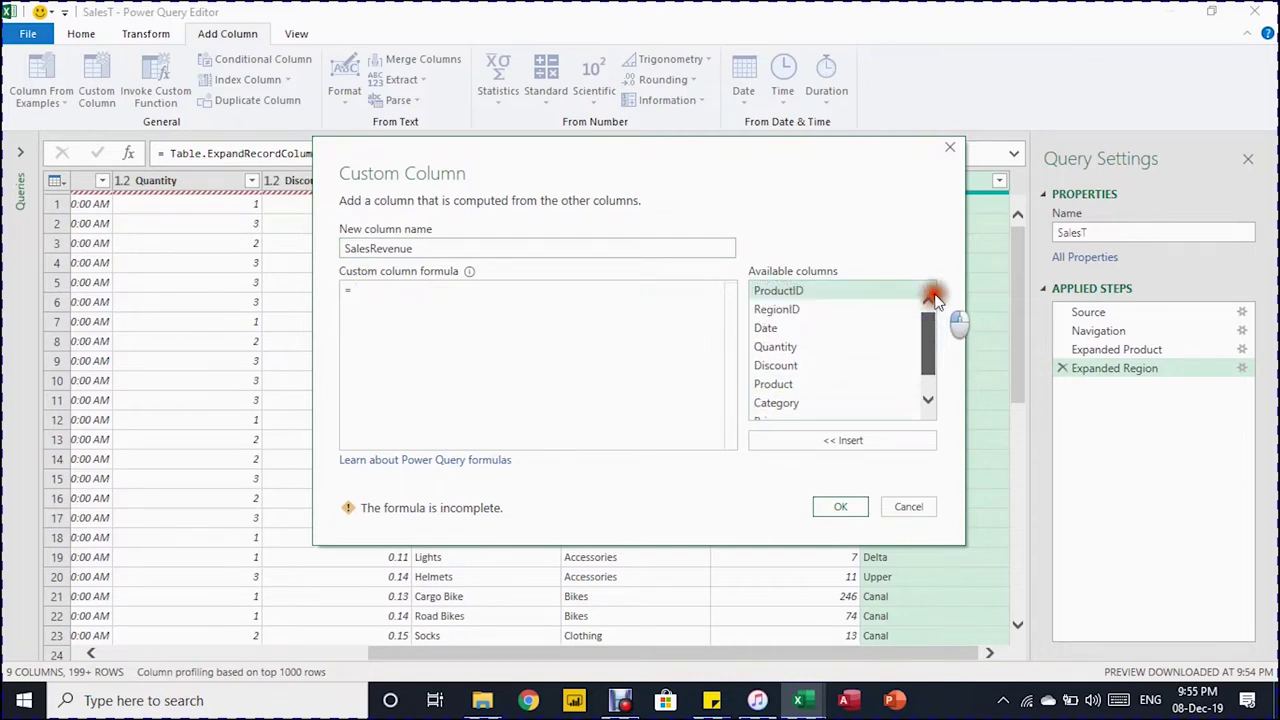
left_click(788, 346)
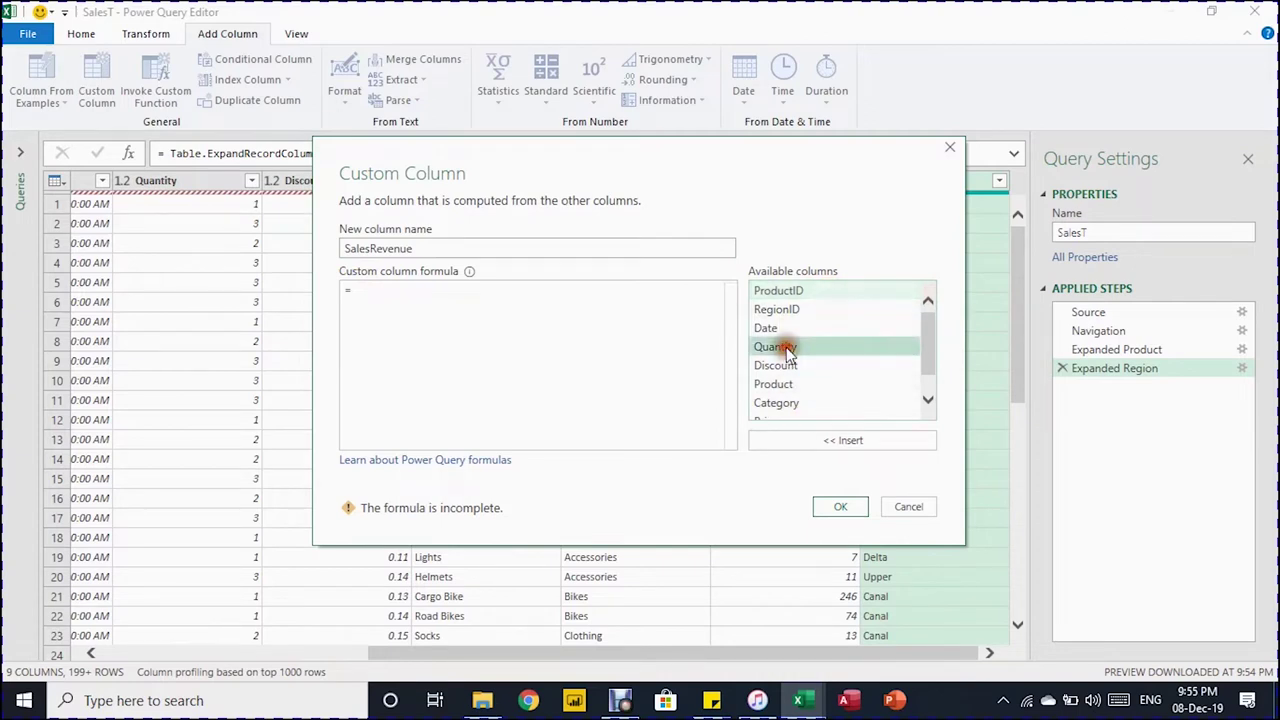
left_click(816, 442)
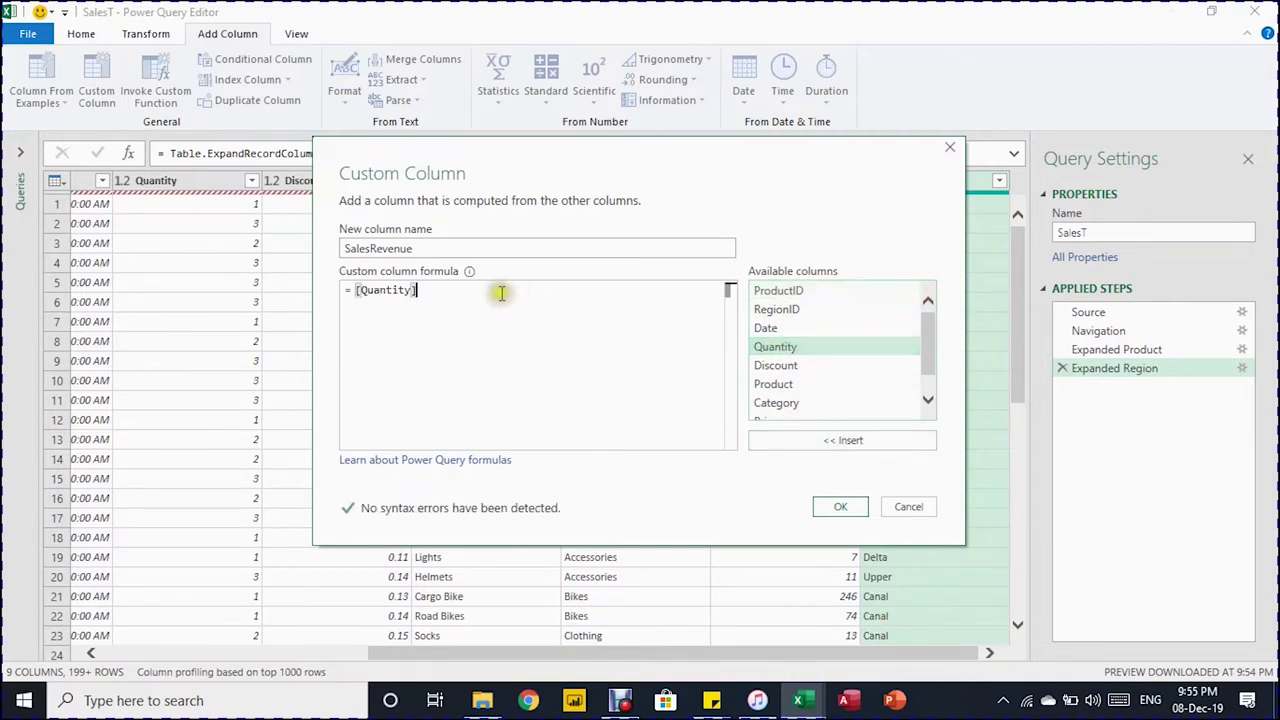
left_click(424, 295)
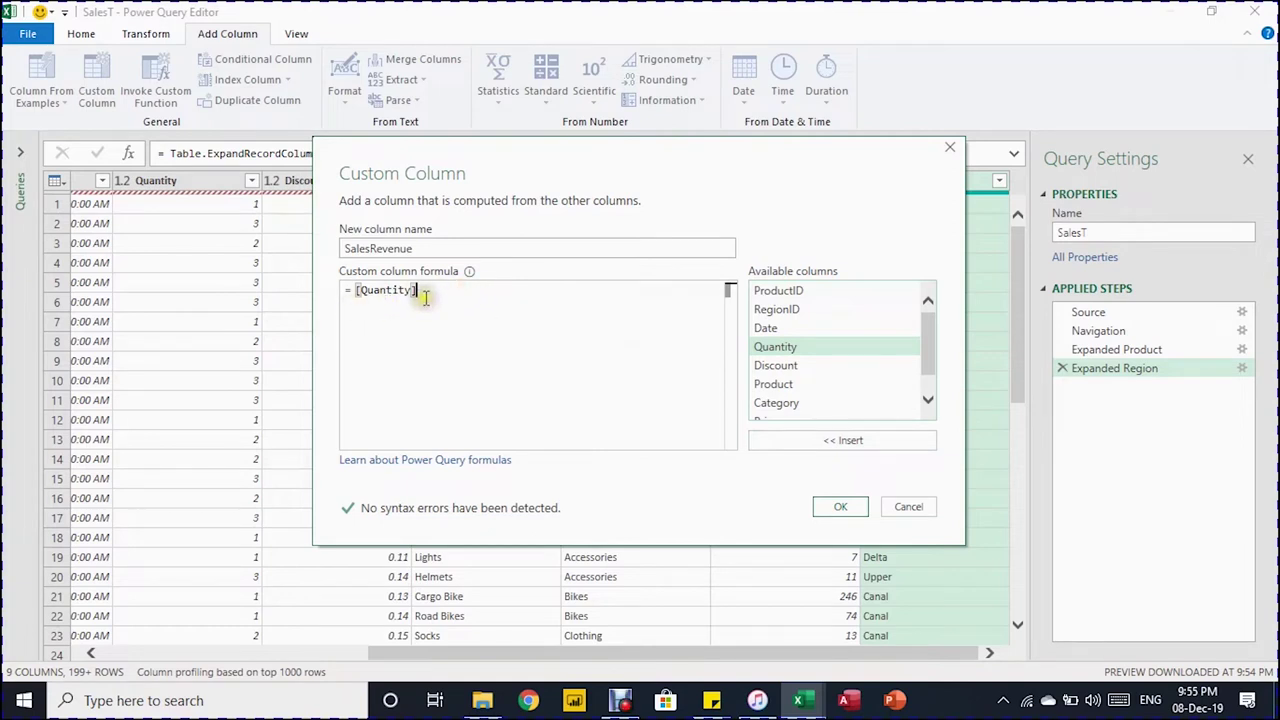
type("*")
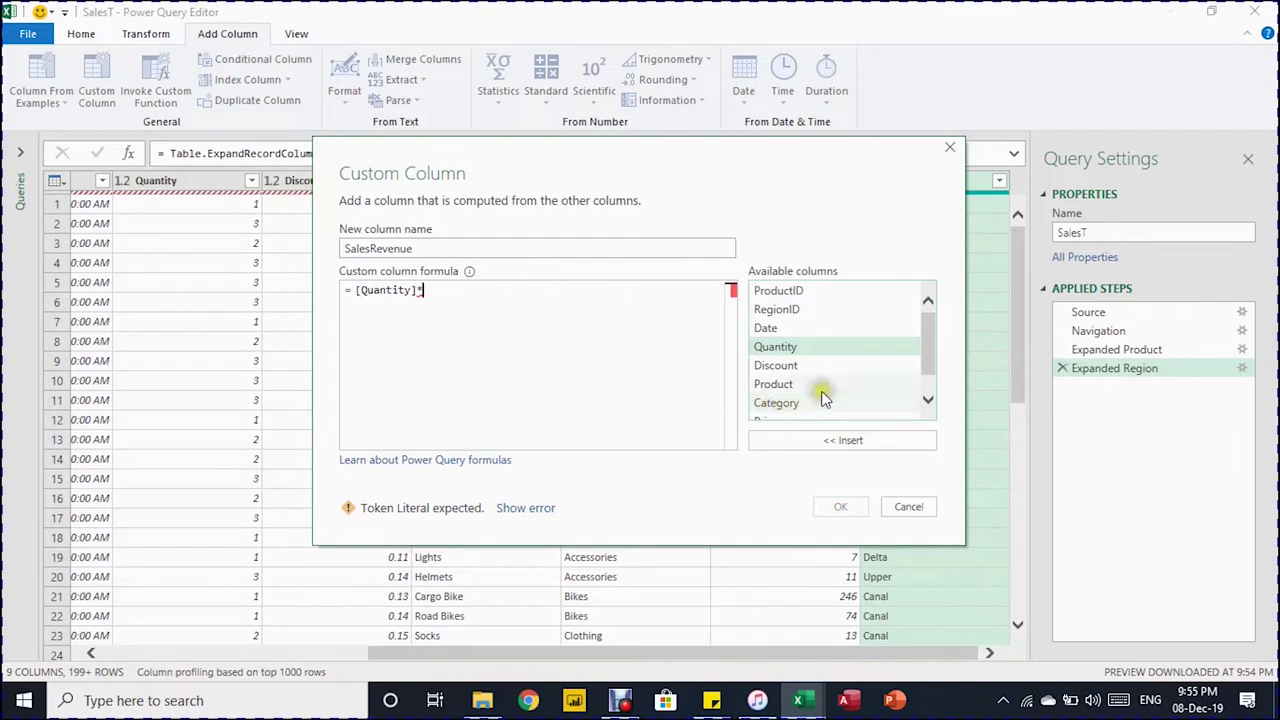
scroll(930, 347, "down", 2)
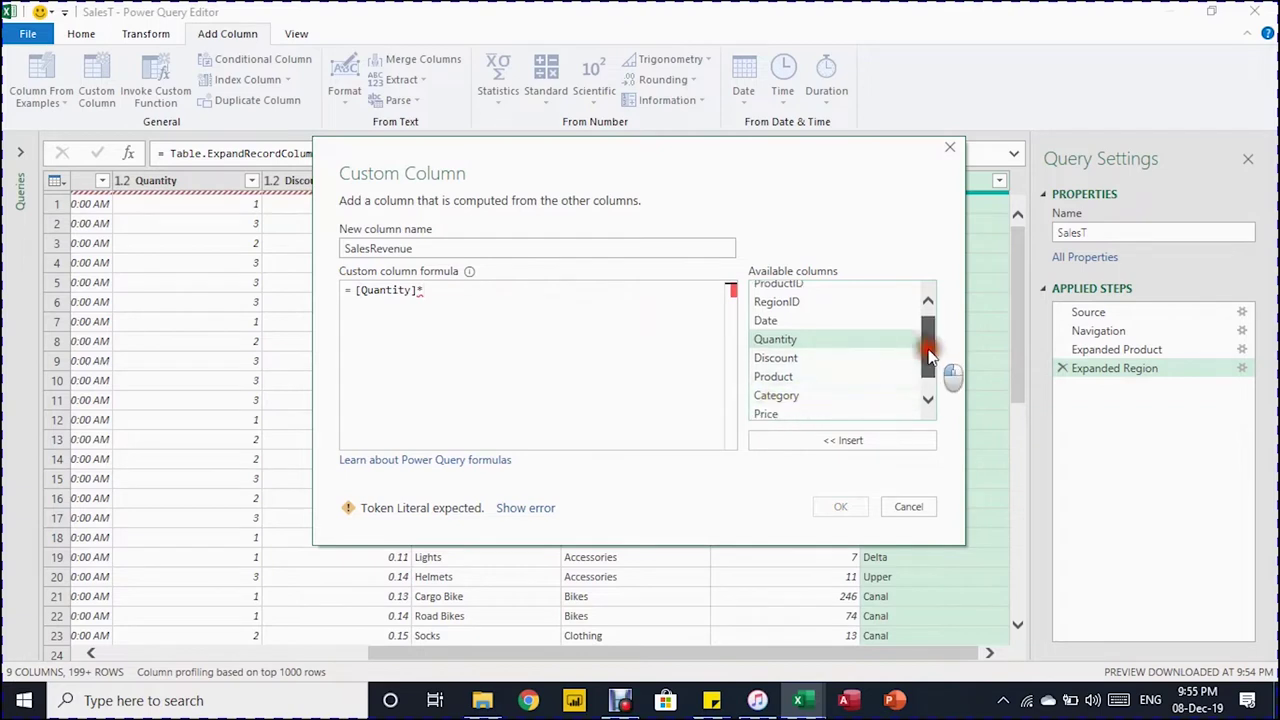
left_click(778, 396)
left_click(800, 440)
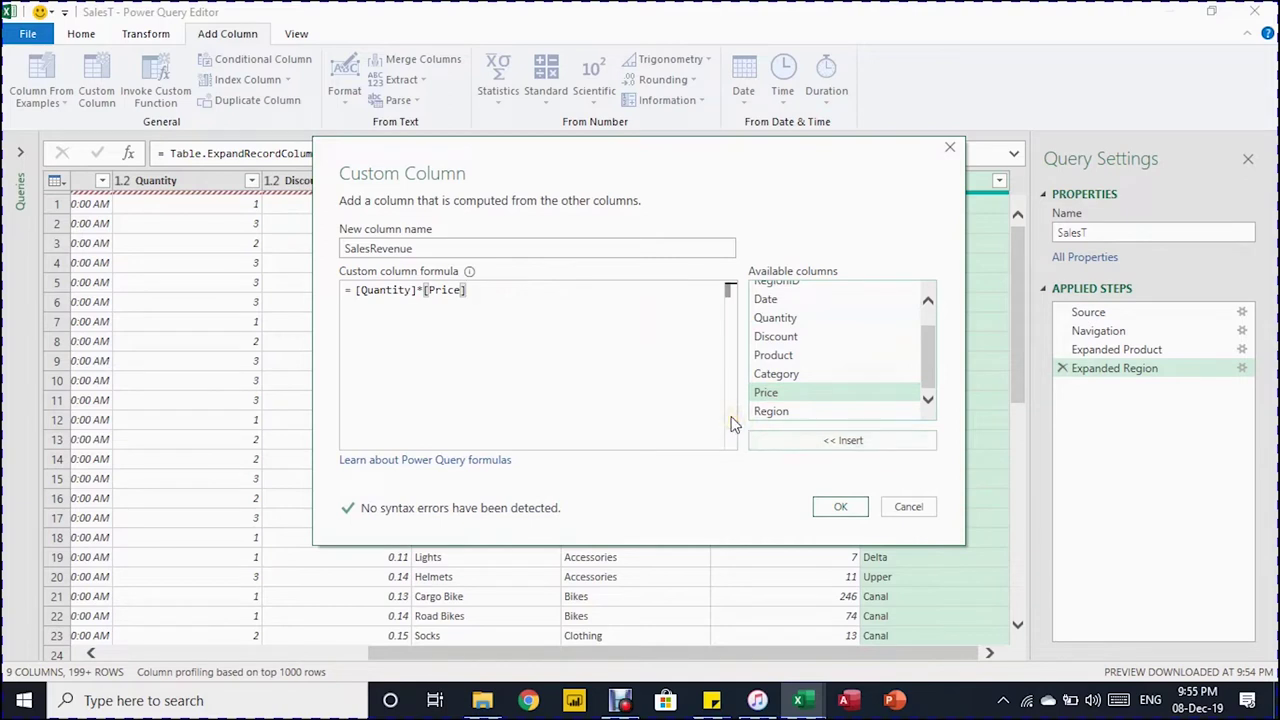
- Complete the SalesRevenue formula by multiplying by (1-[Discount]), and add the custom column to the query
type("*")
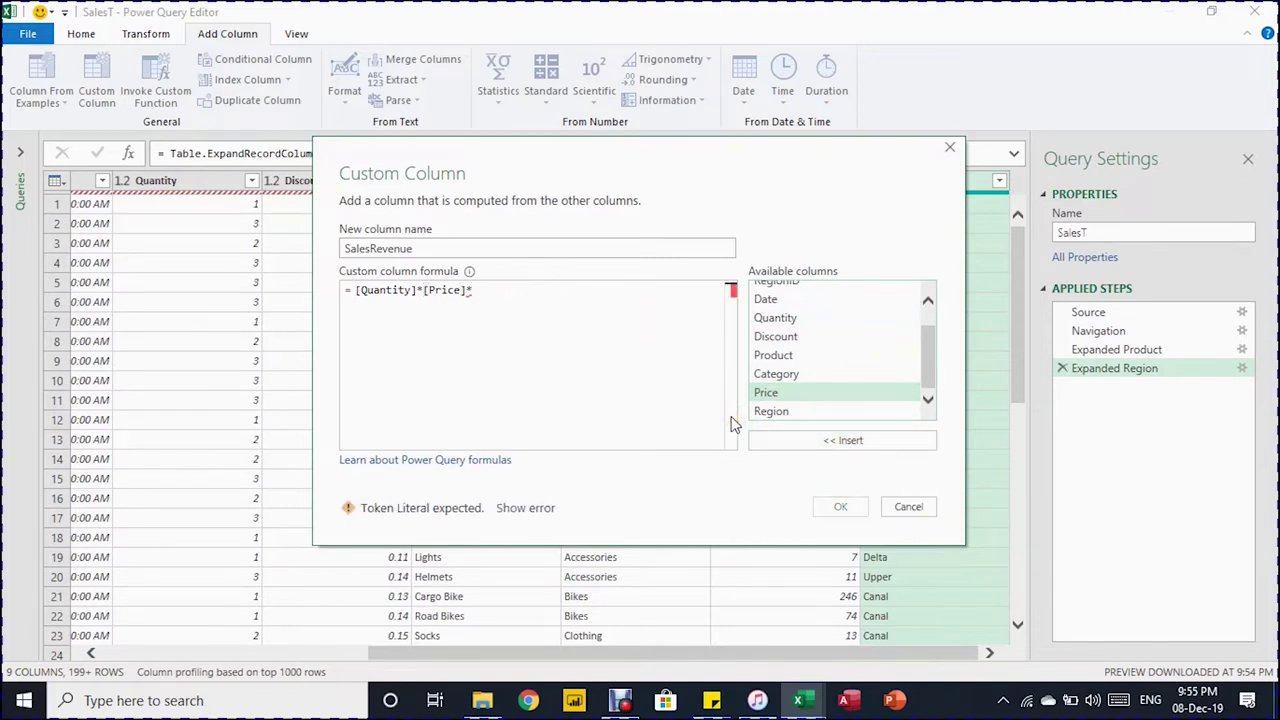
type("(1-")
left_click(835, 340)
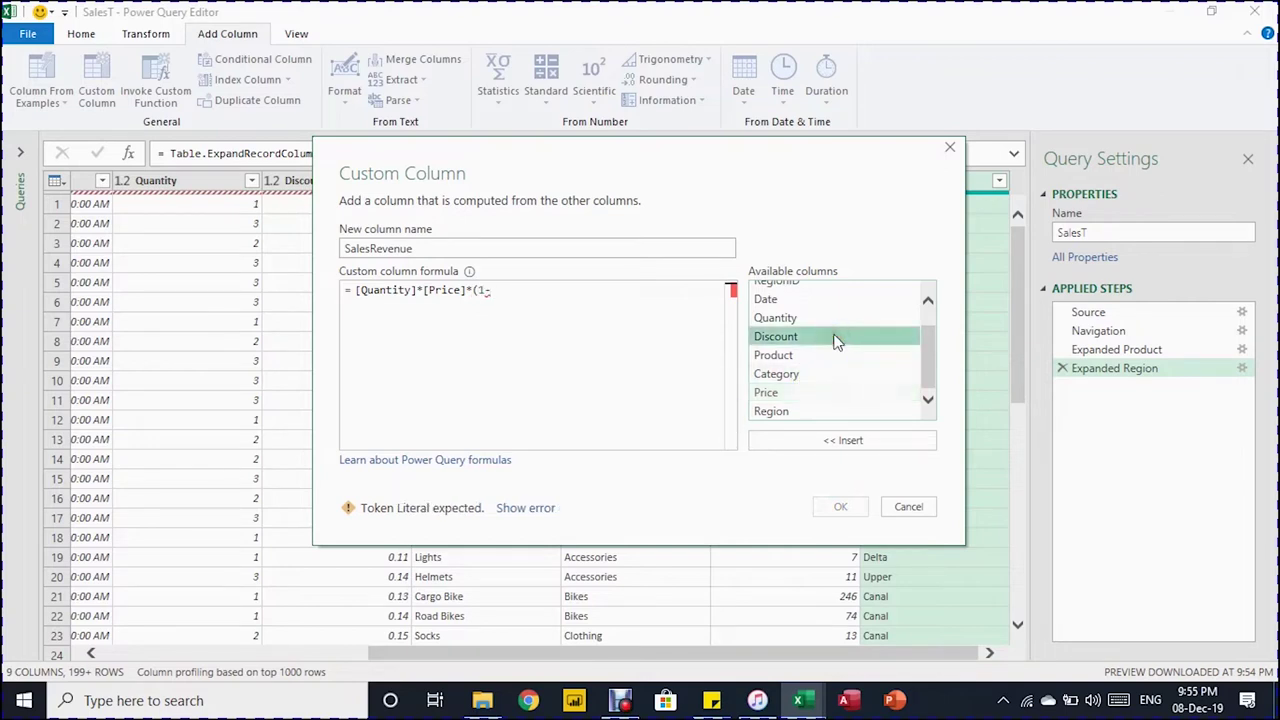
double_click(835, 341)
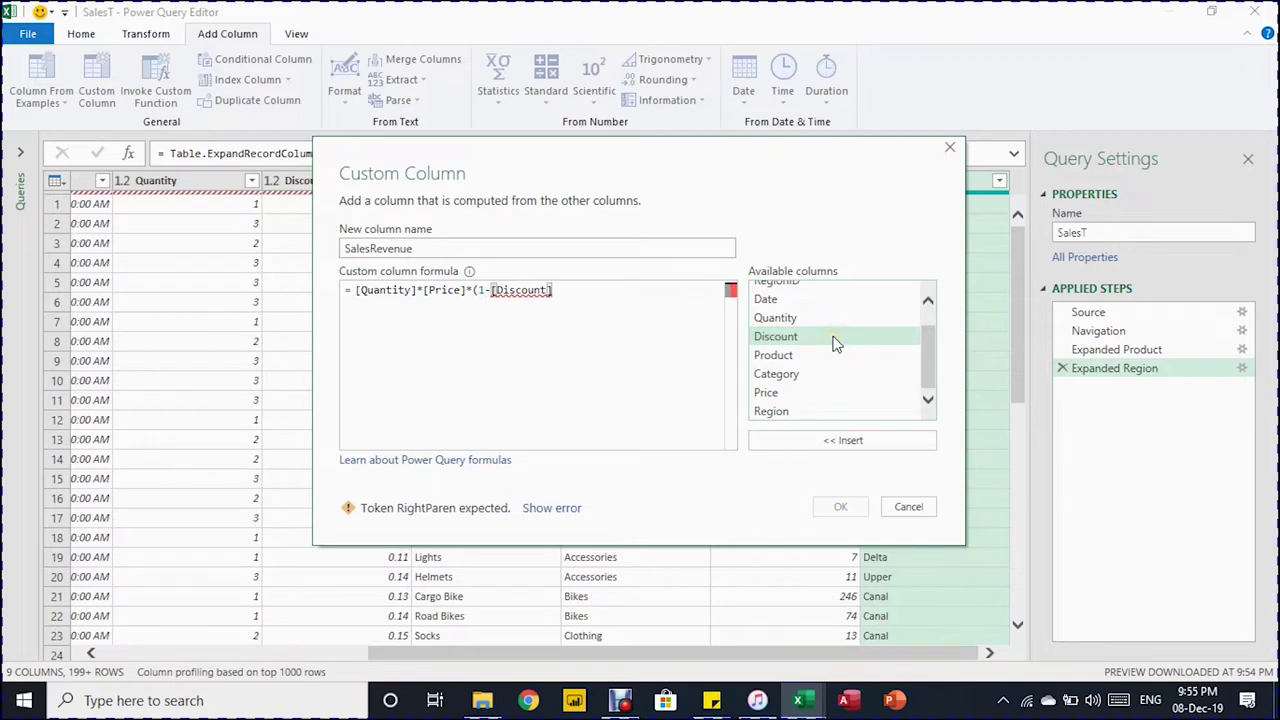
type(")")
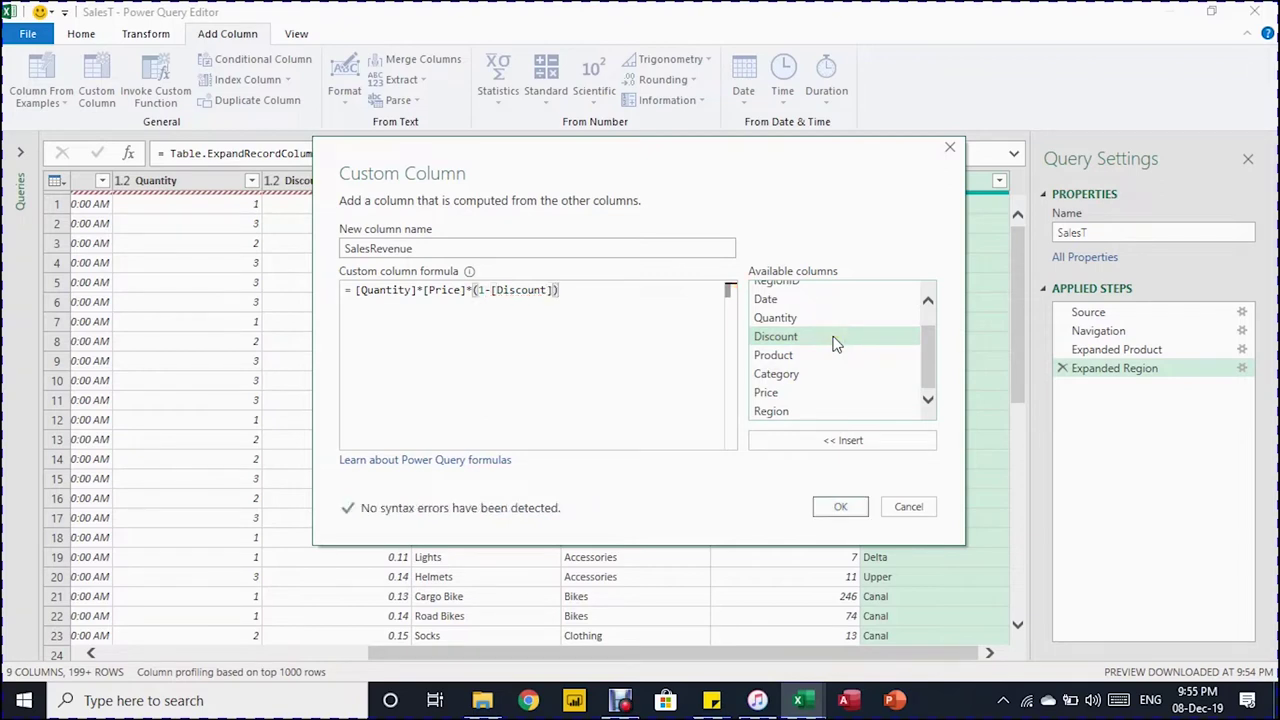
left_click(840, 507)
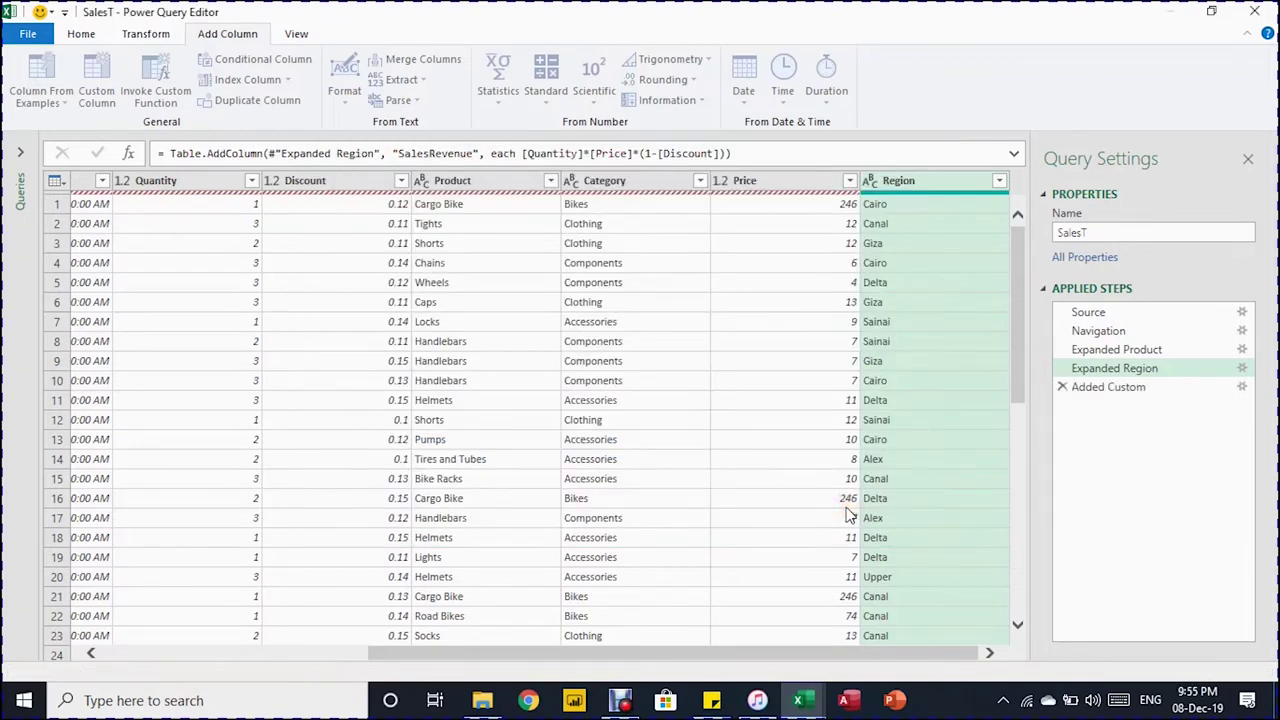
- Set the data type of the new SalesRevenue column to Decimal Number
left_click_drag(738, 654, 798, 654)
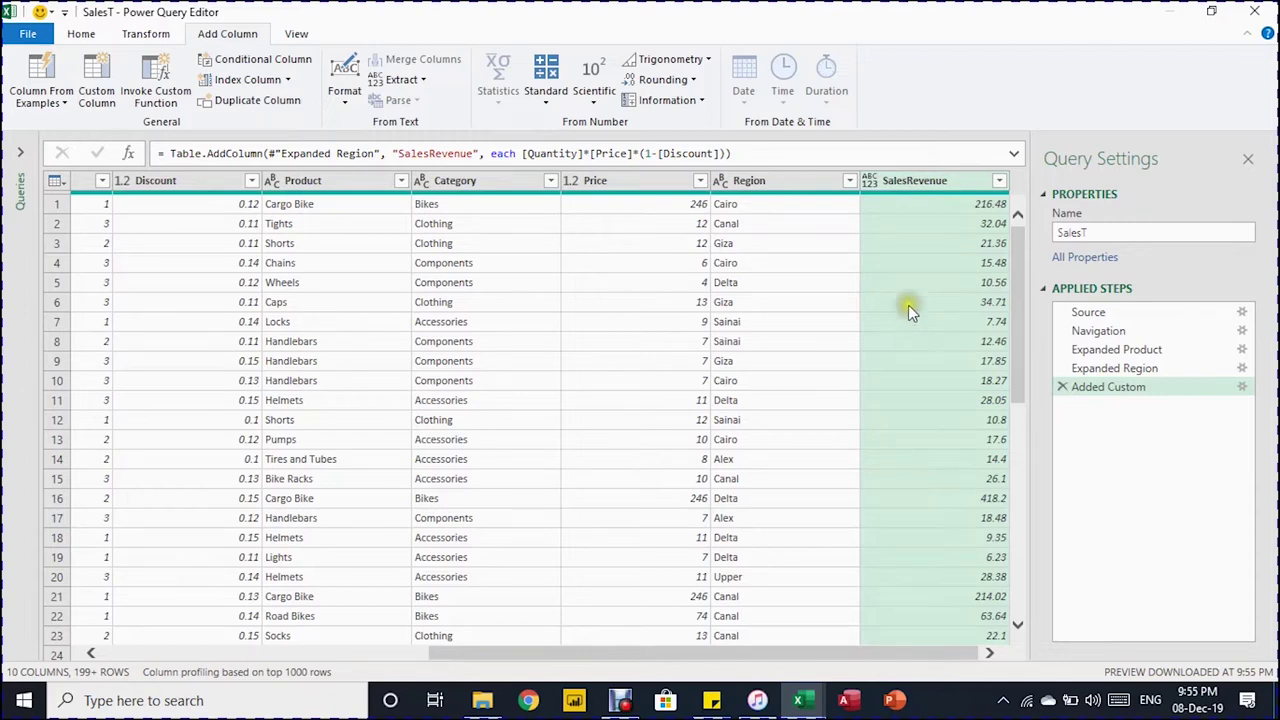
left_click(870, 185)
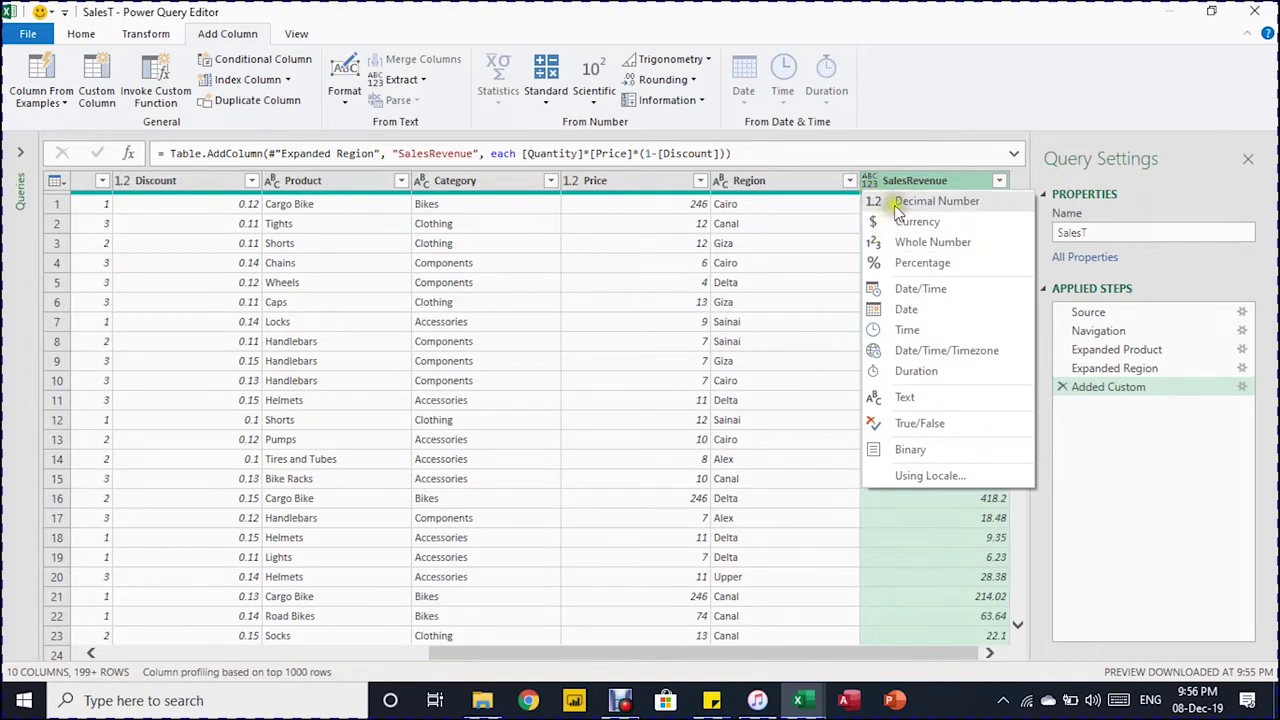
left_click(895, 208)
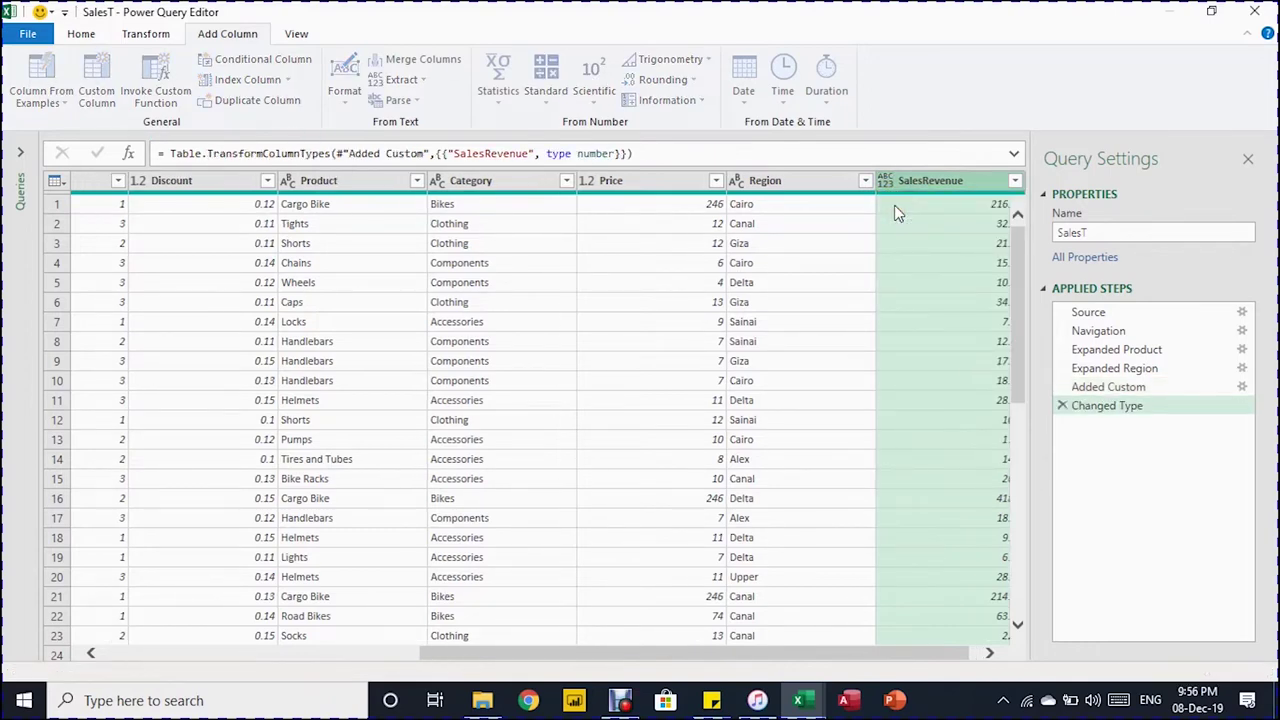
- Set the data type of the Discount column to Percentage and that of the Date column to Date
left_click(123, 181)
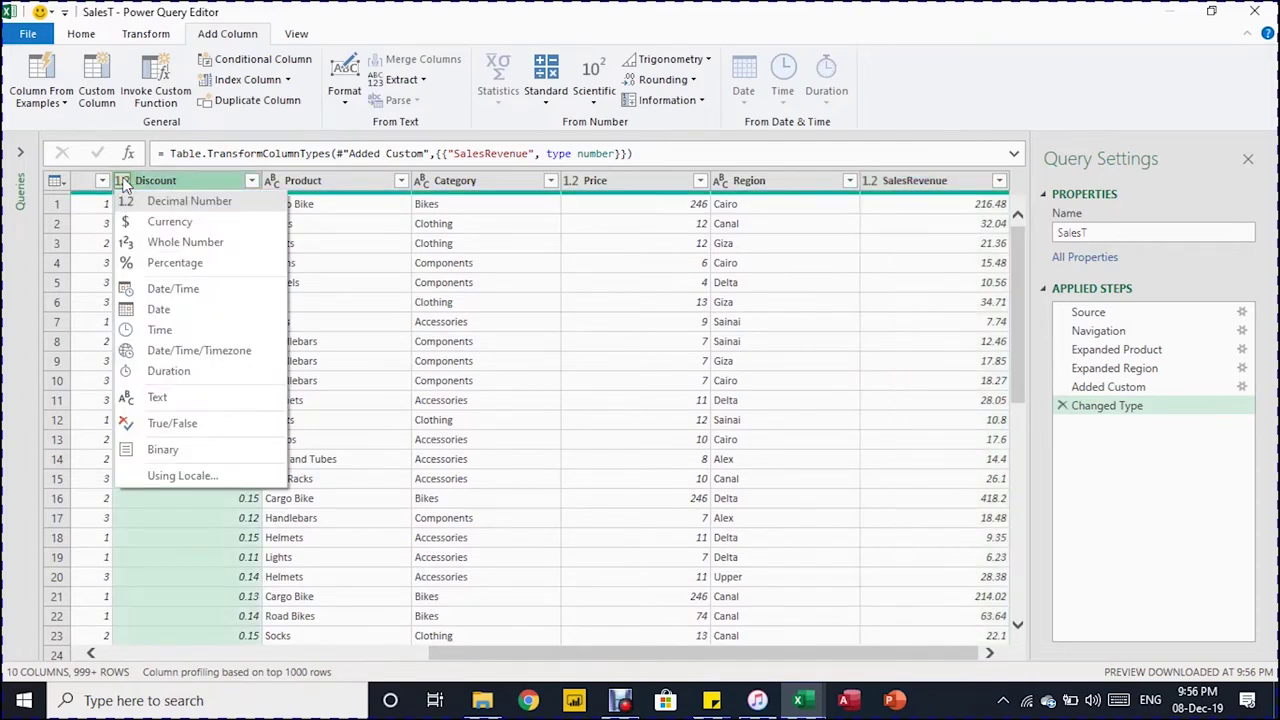
left_click(131, 262)
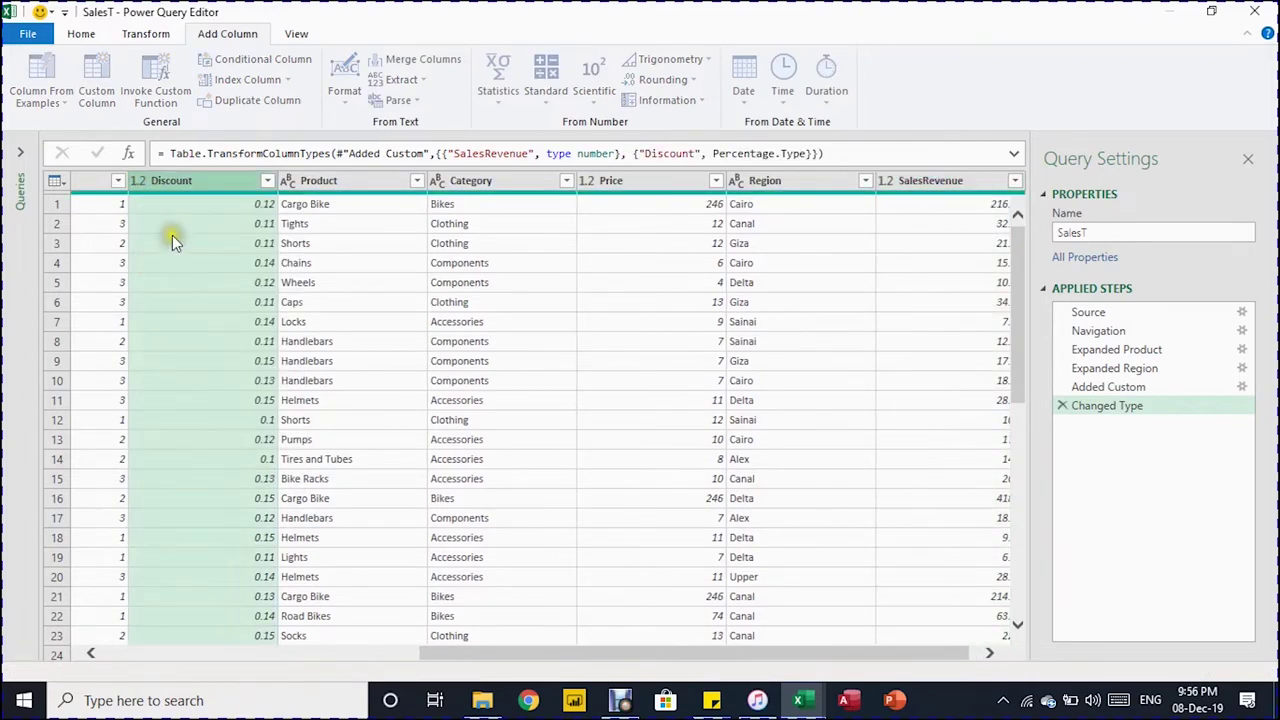
left_click_drag(525, 652, 300, 658)
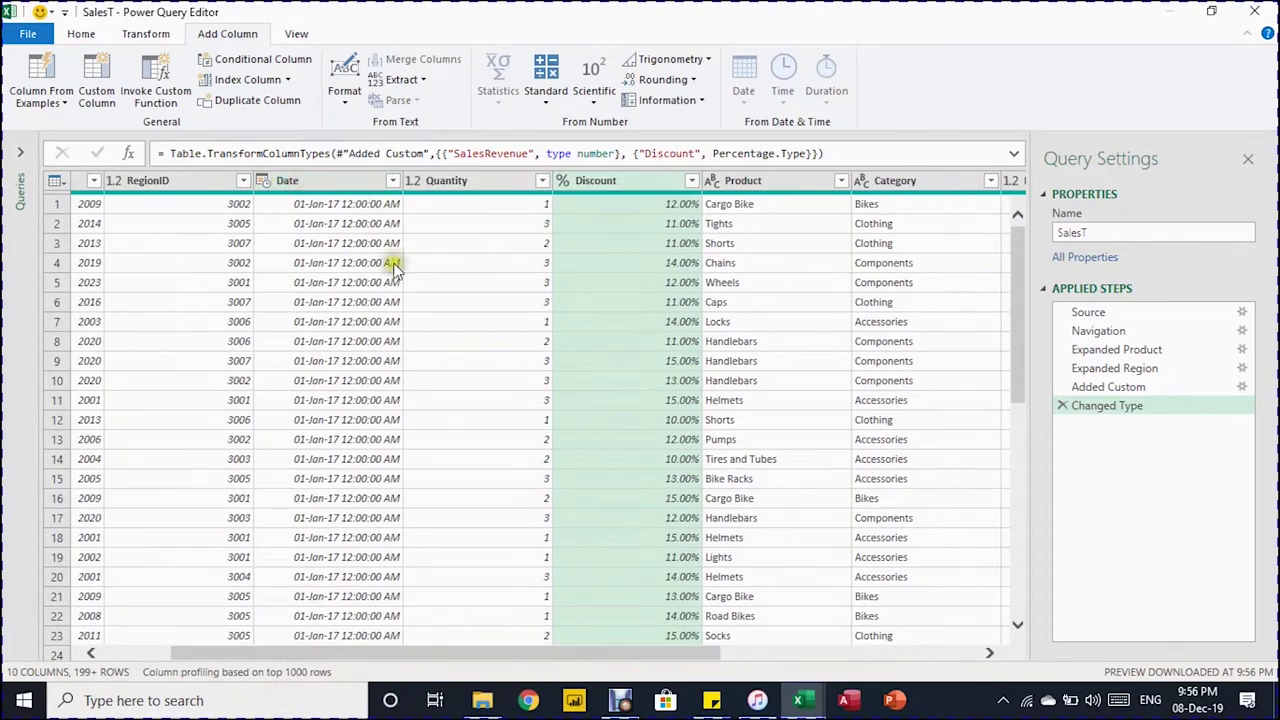
left_click(264, 181)
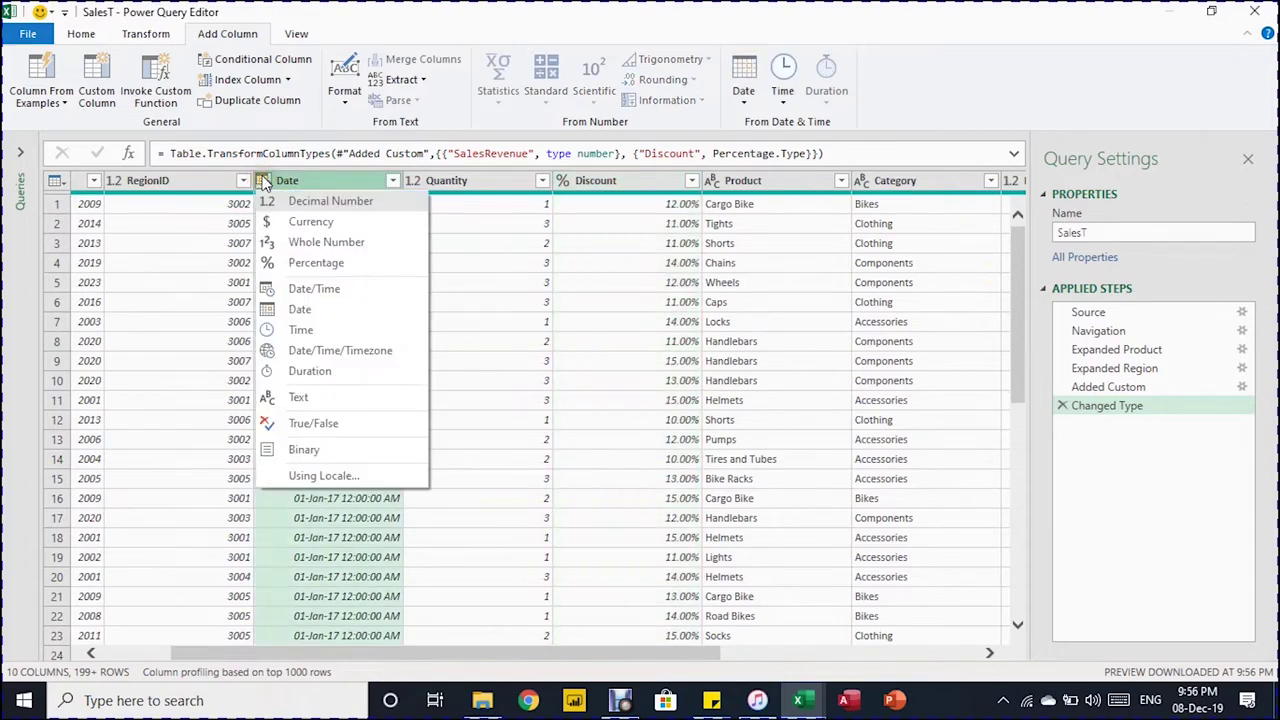
left_click(280, 290)
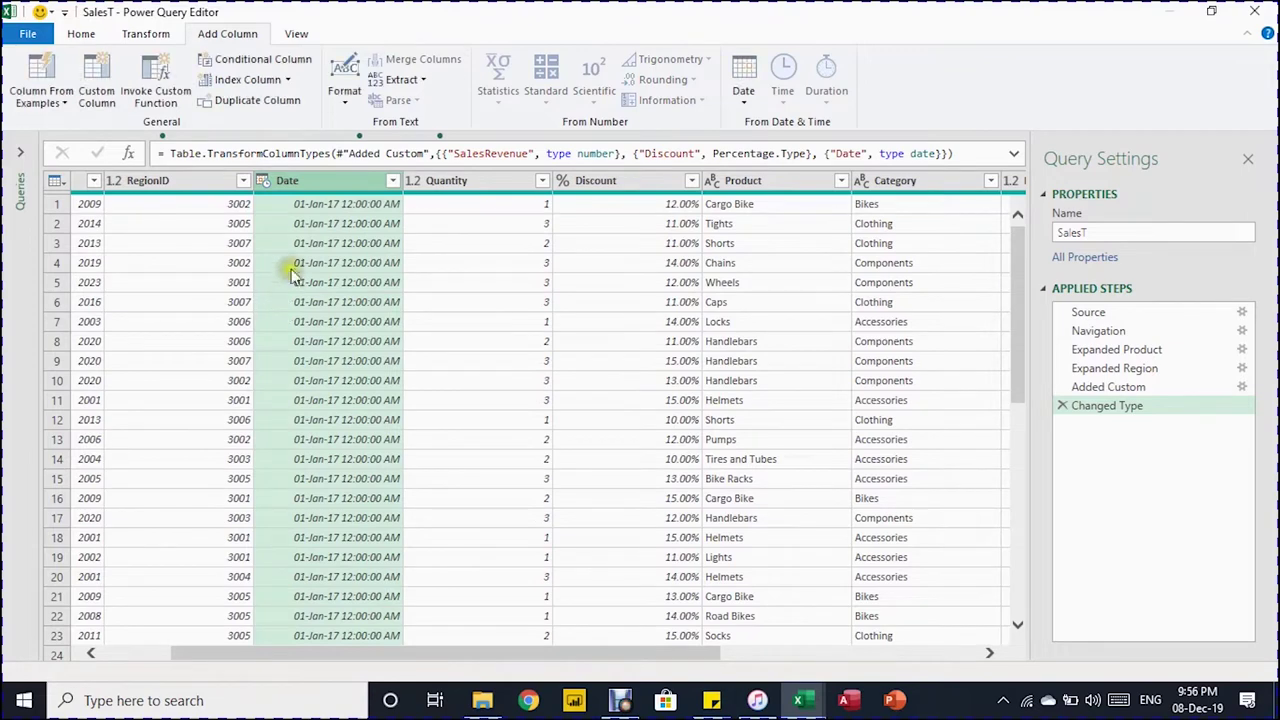
left_click(316, 209)
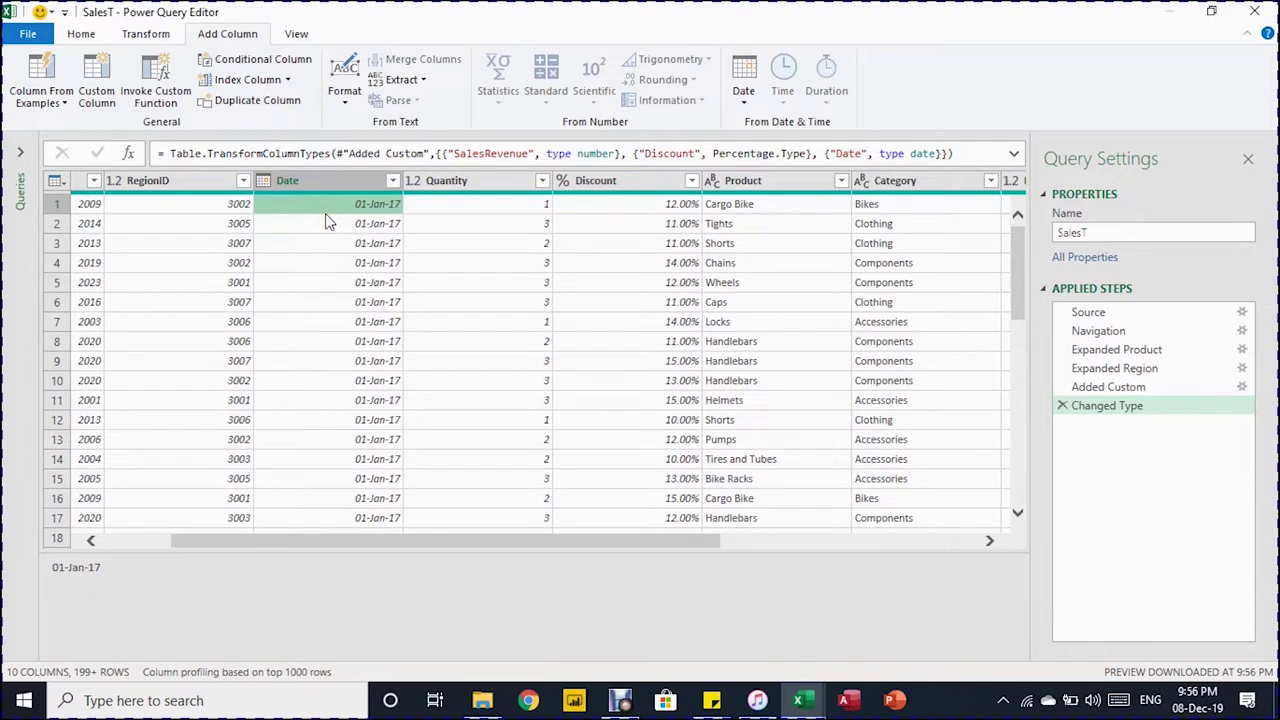
- Change the current workbook's regional locale in the query options to English (United Kingdom)
left_click(26, 36)
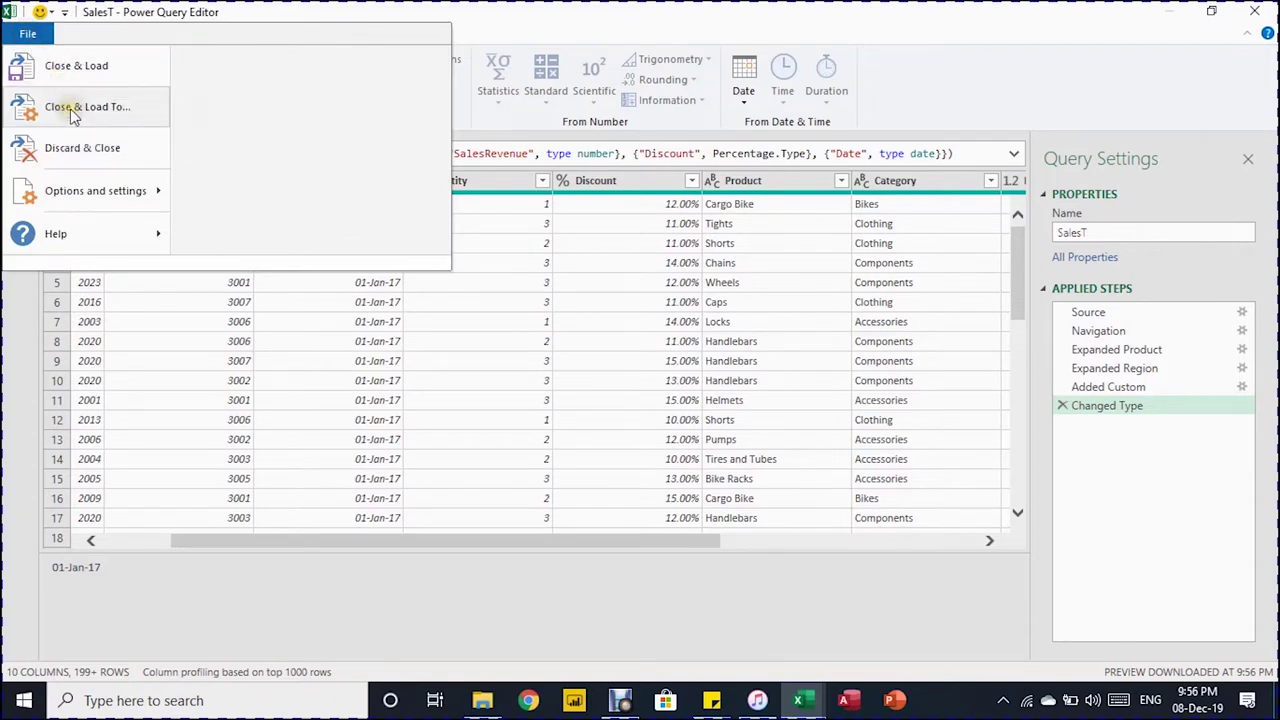
mouse_move(94, 207)
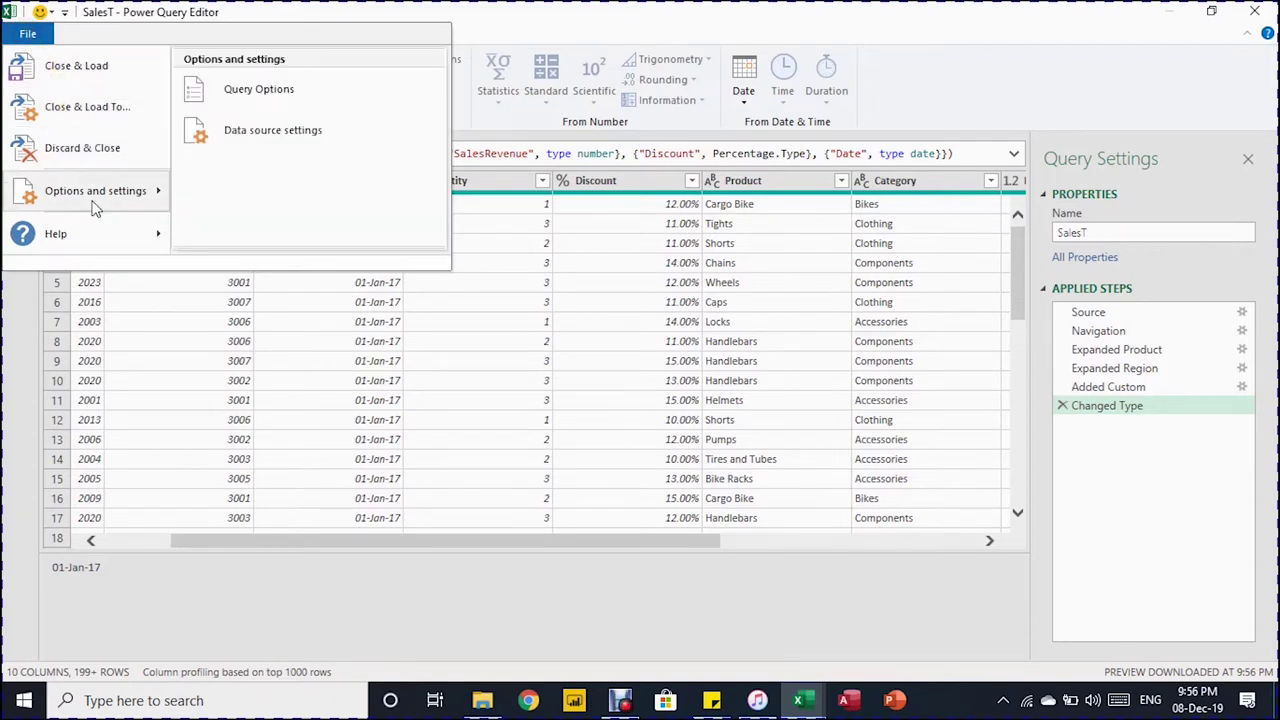
left_click(245, 90)
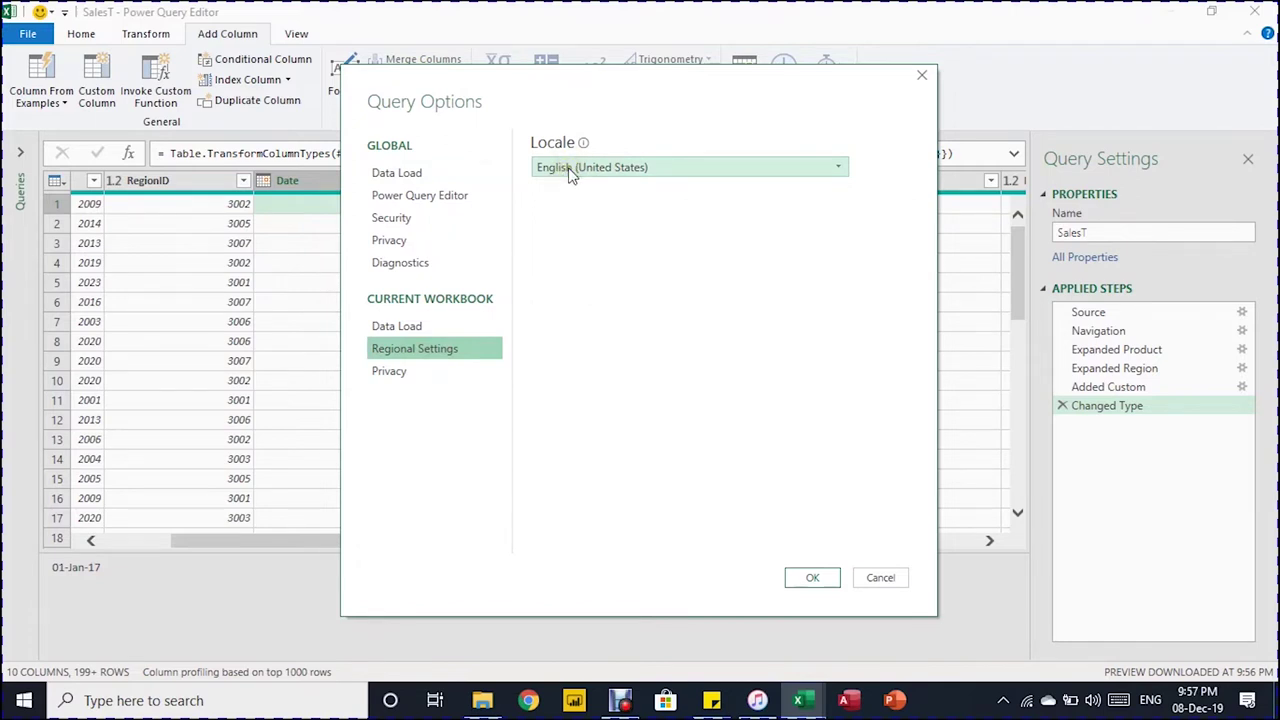
left_click(570, 172)
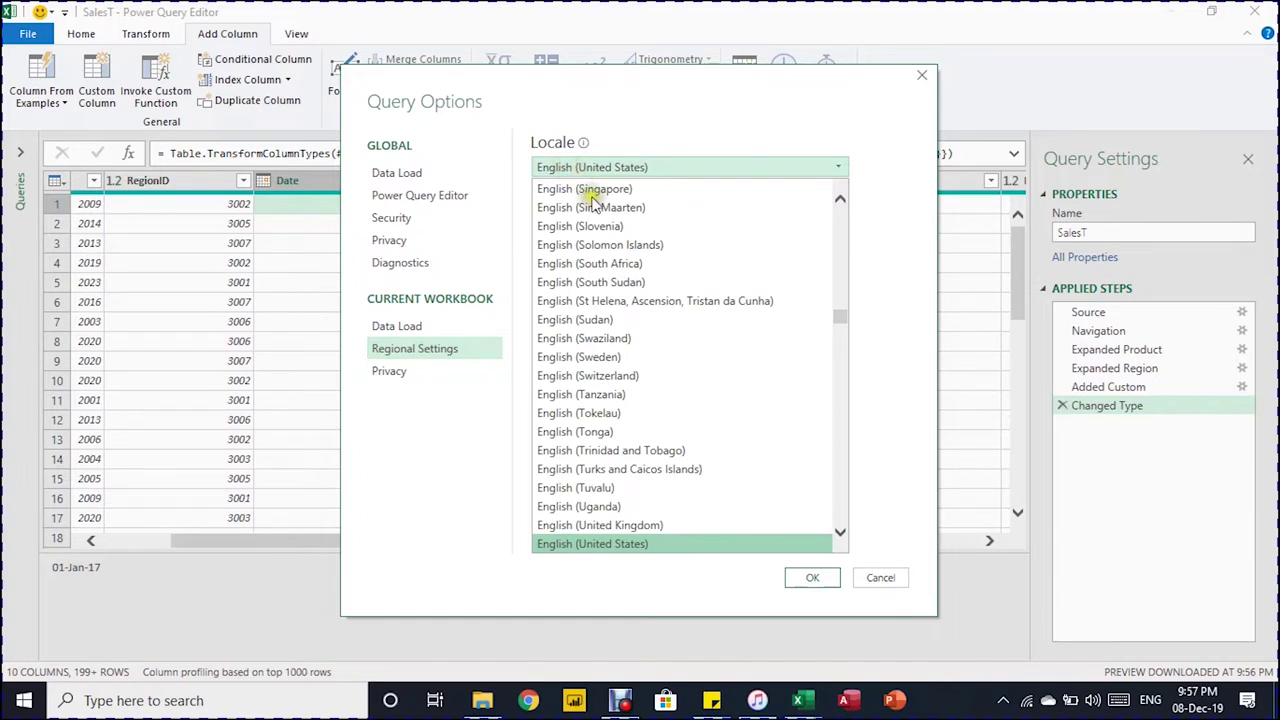
left_click(595, 525)
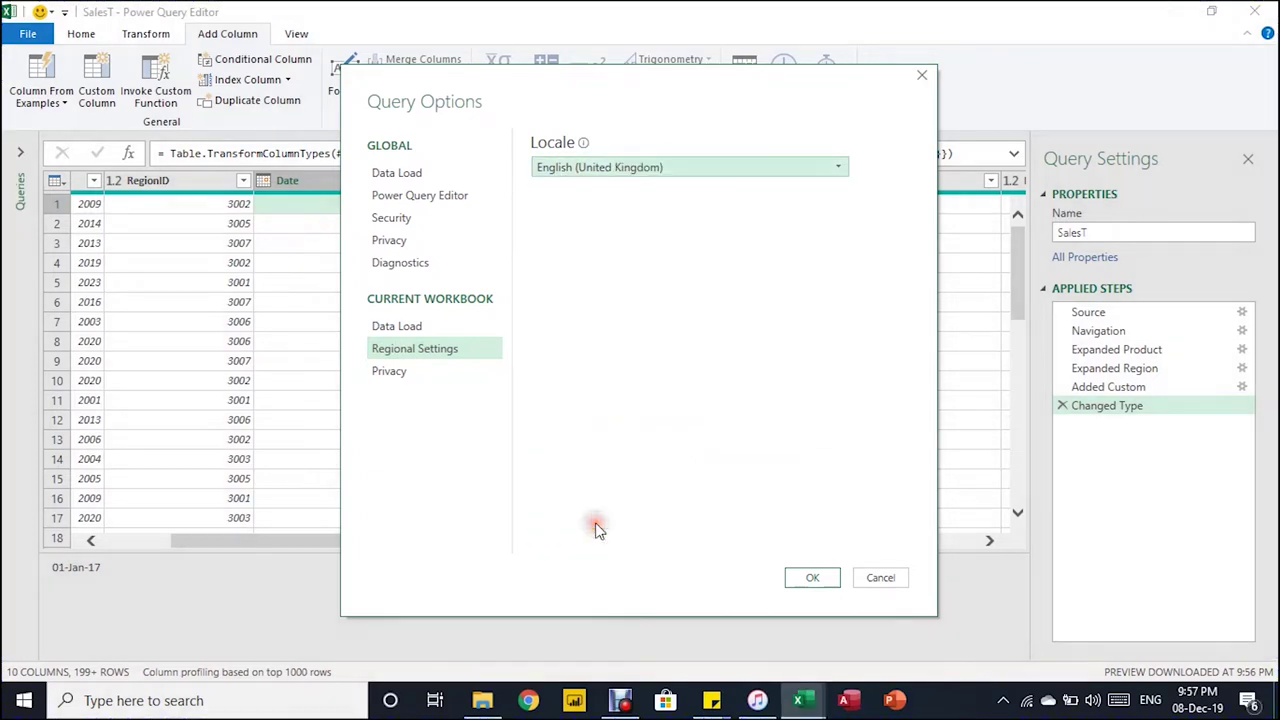
left_click(806, 580)
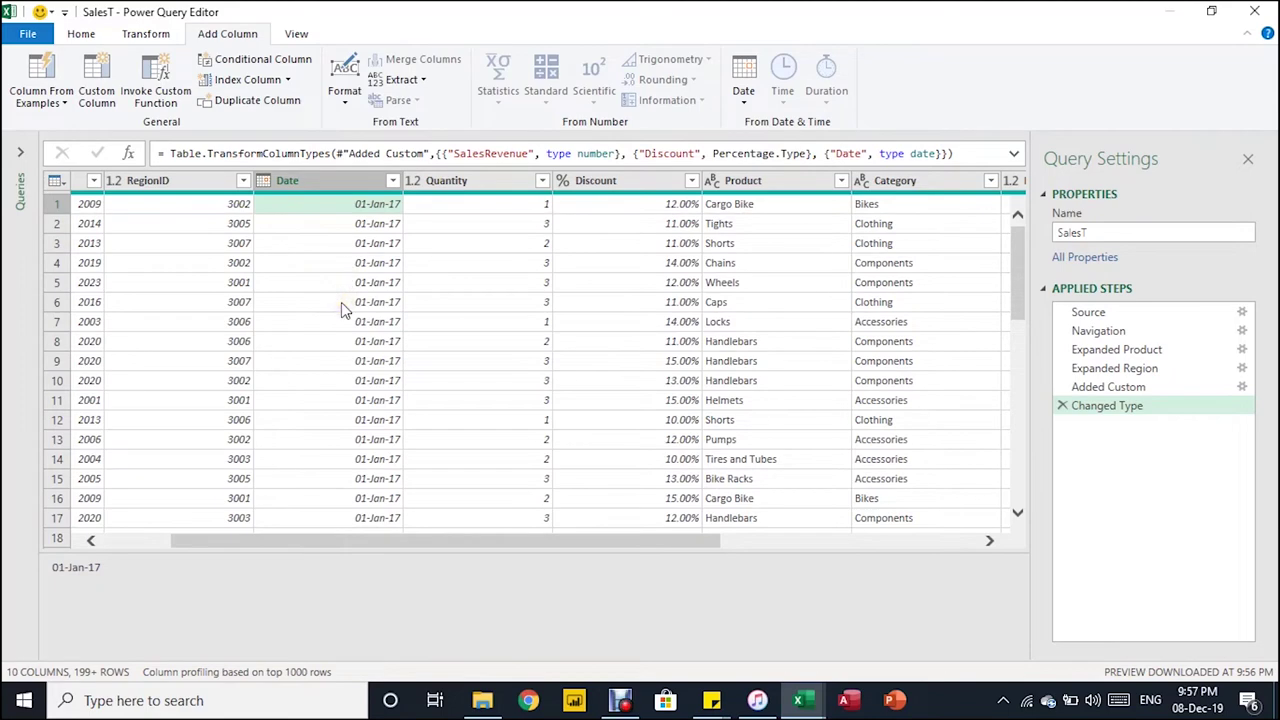
- Close the query editor and load SalesT as Only Create Connection, adding the data to the Data Model
left_click_drag(440, 540, 225, 555)
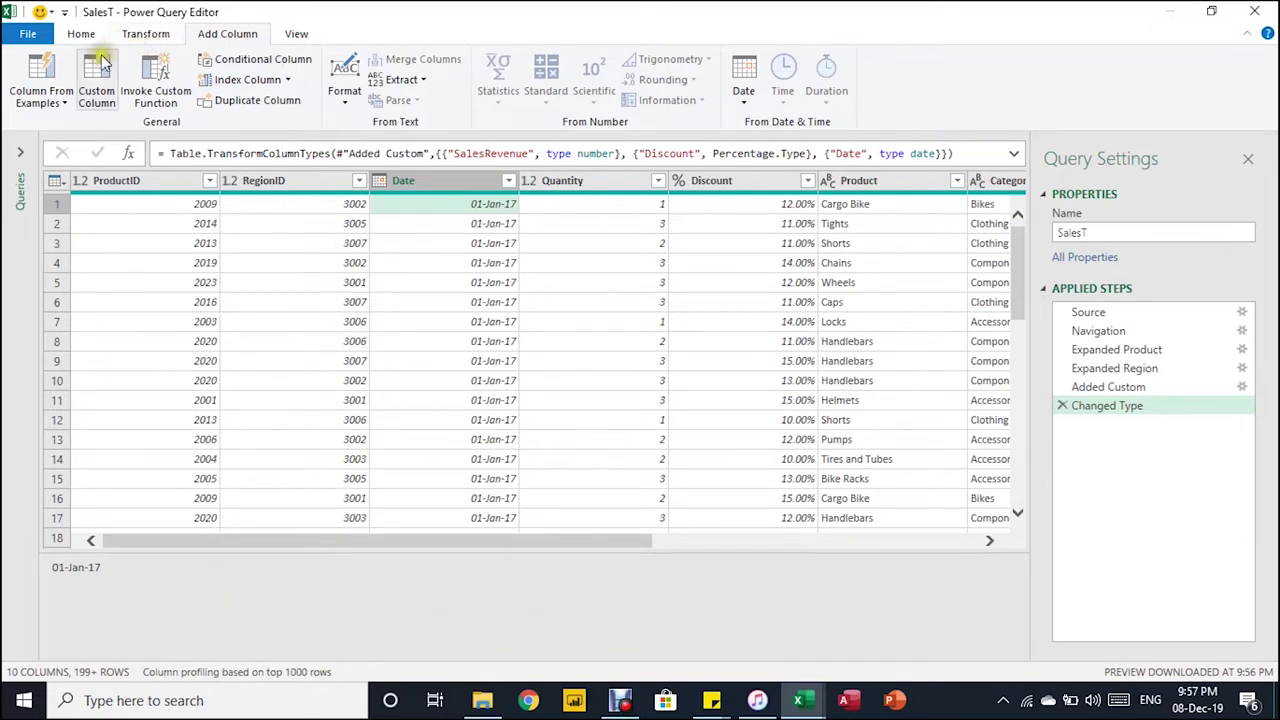
left_click(78, 34)
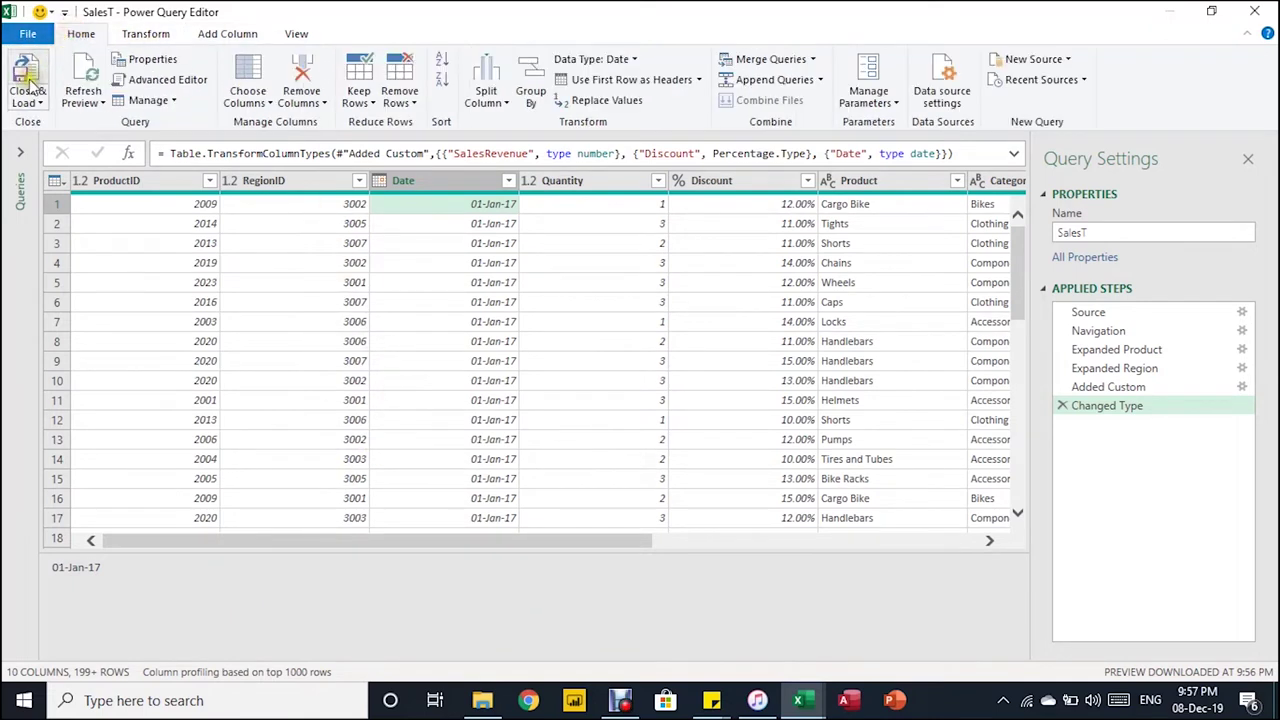
left_click(17, 108)
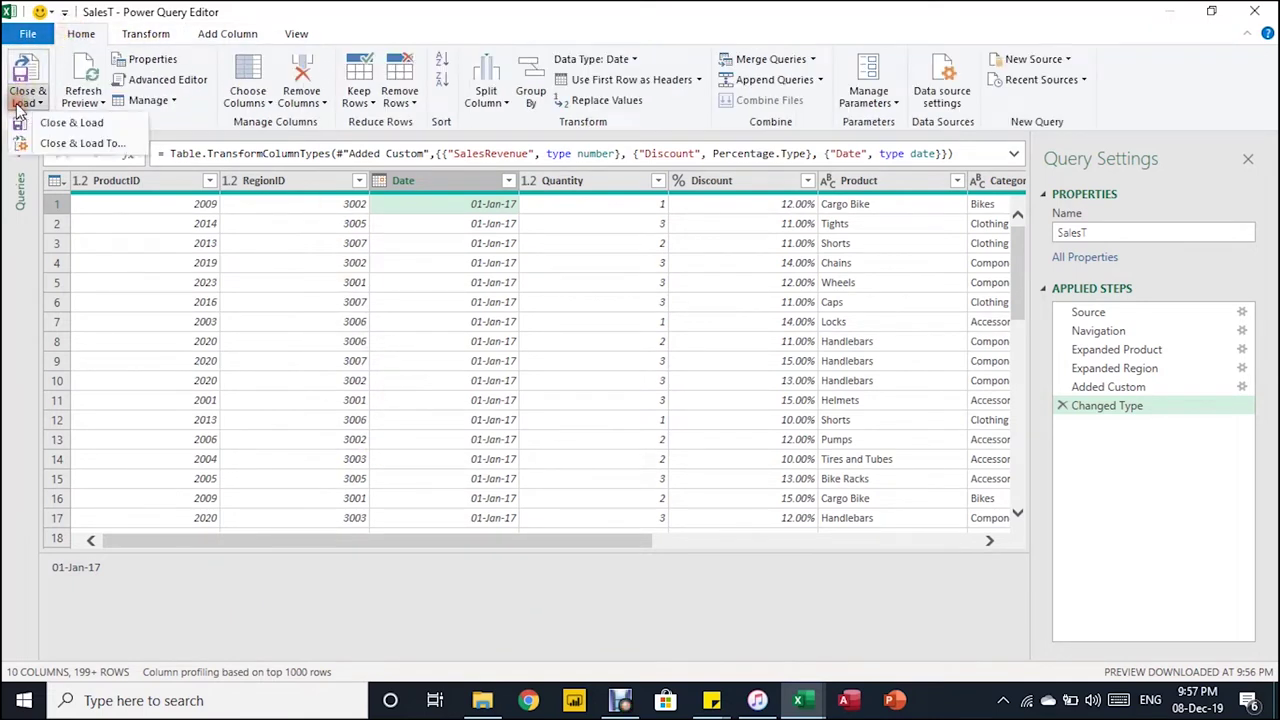
left_click(58, 143)
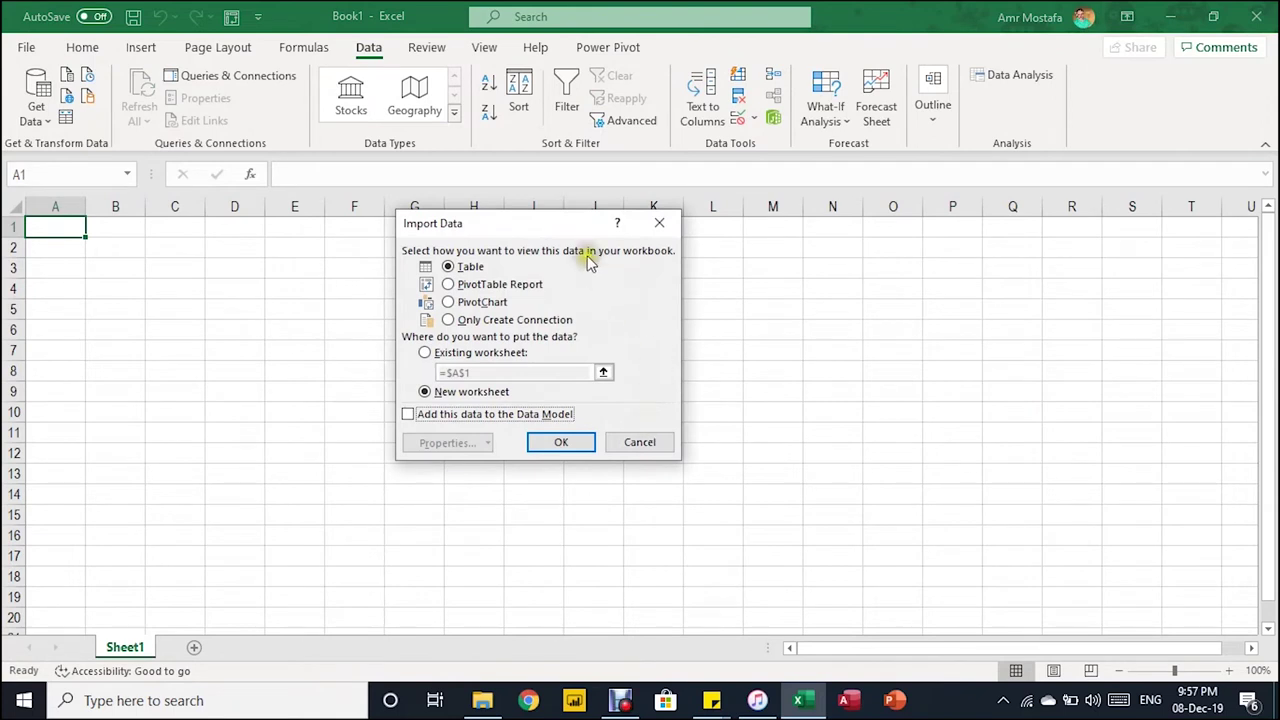
left_click_drag(532, 230, 548, 223)
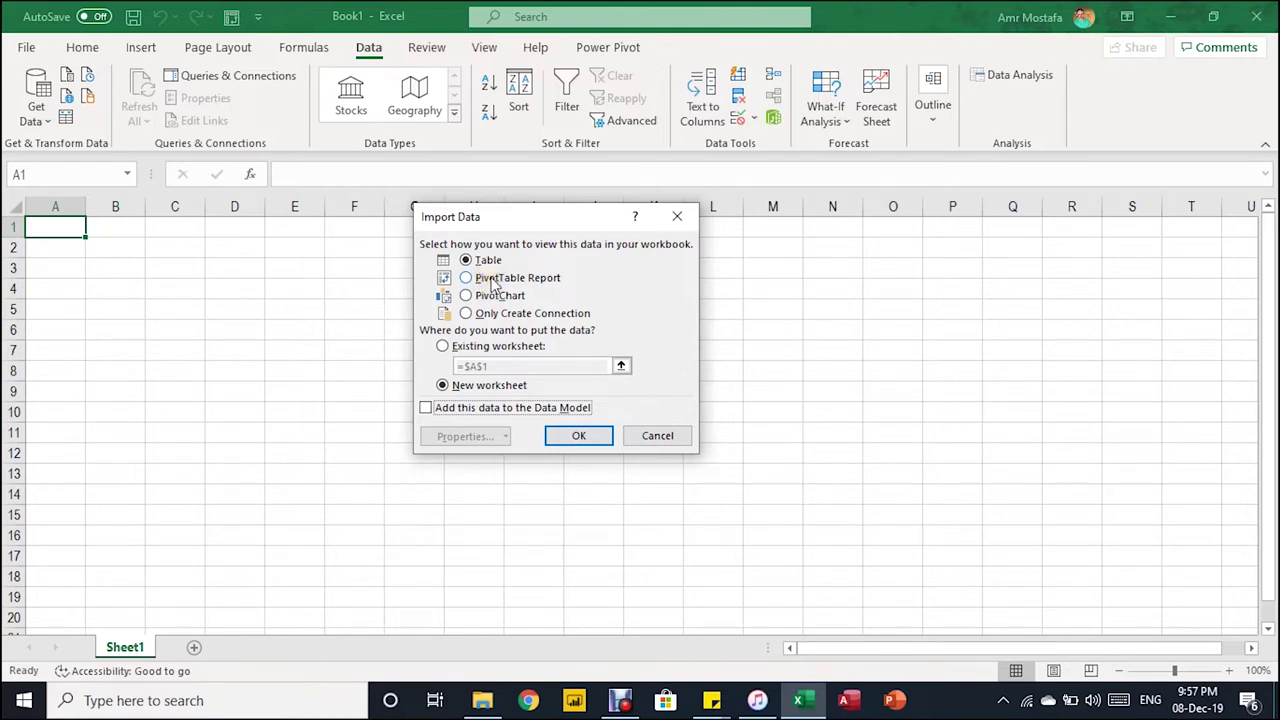
left_click(467, 314)
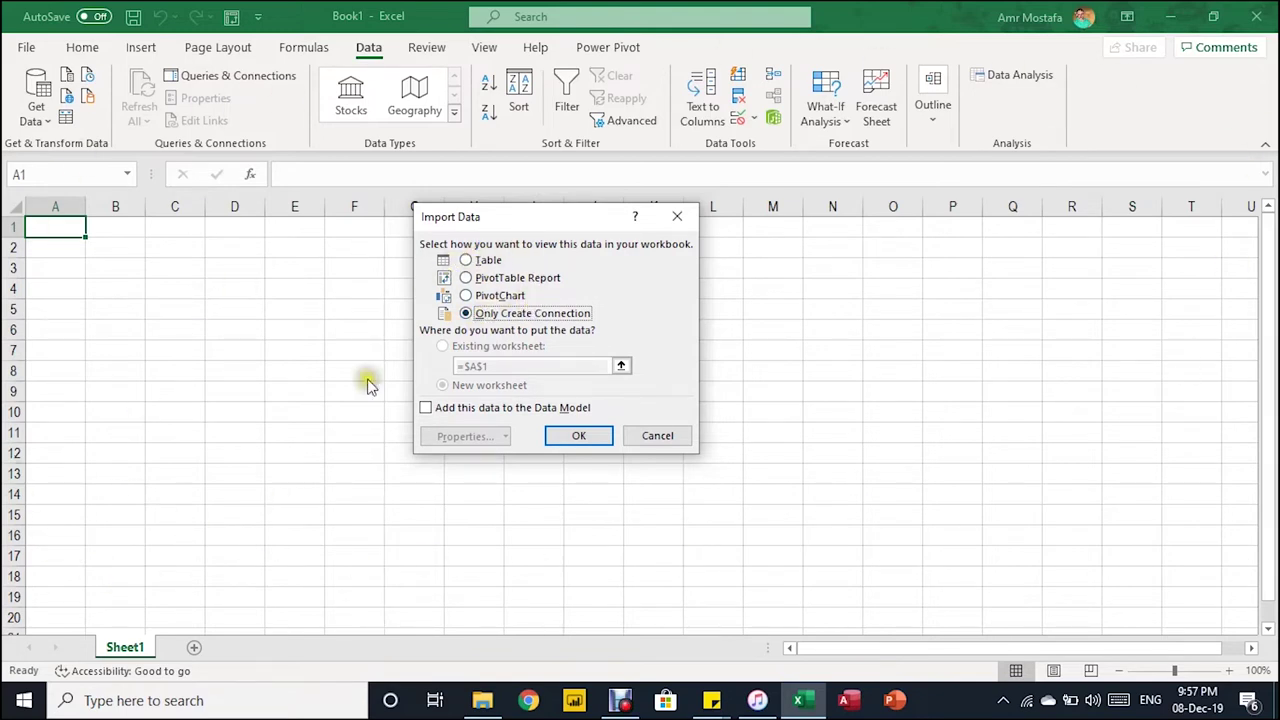
left_click(425, 408)
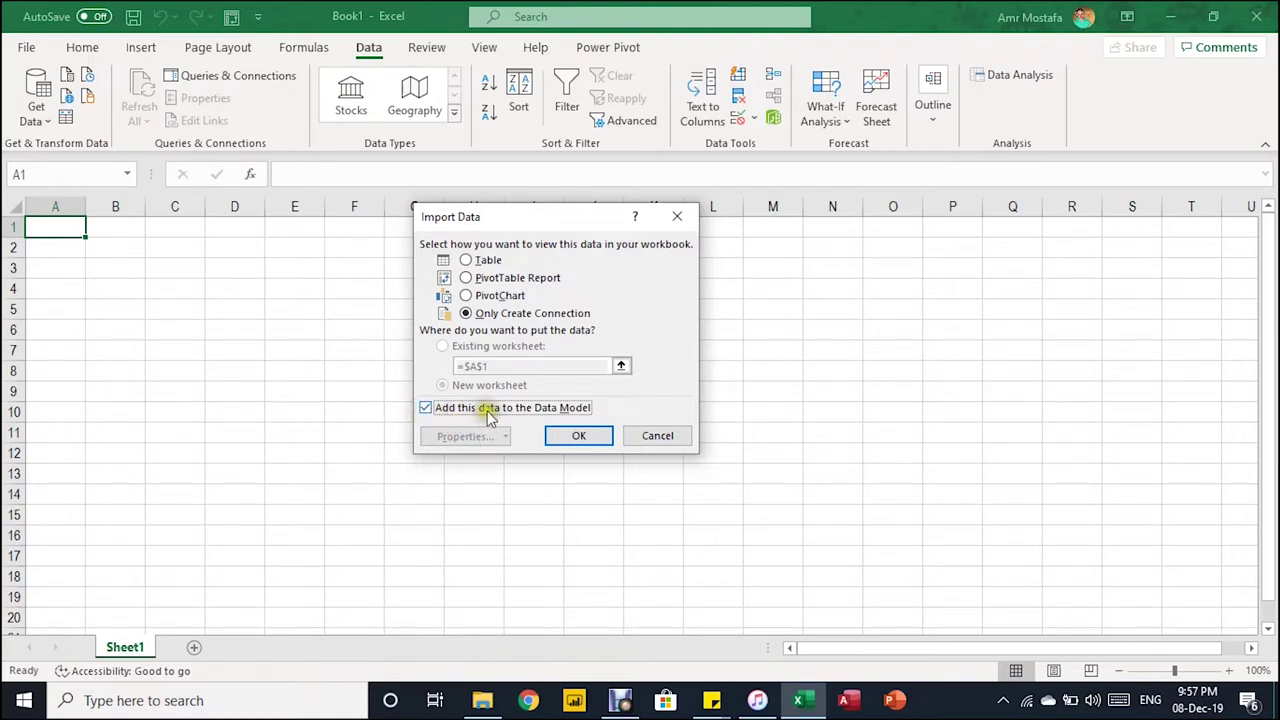
left_click(577, 440)
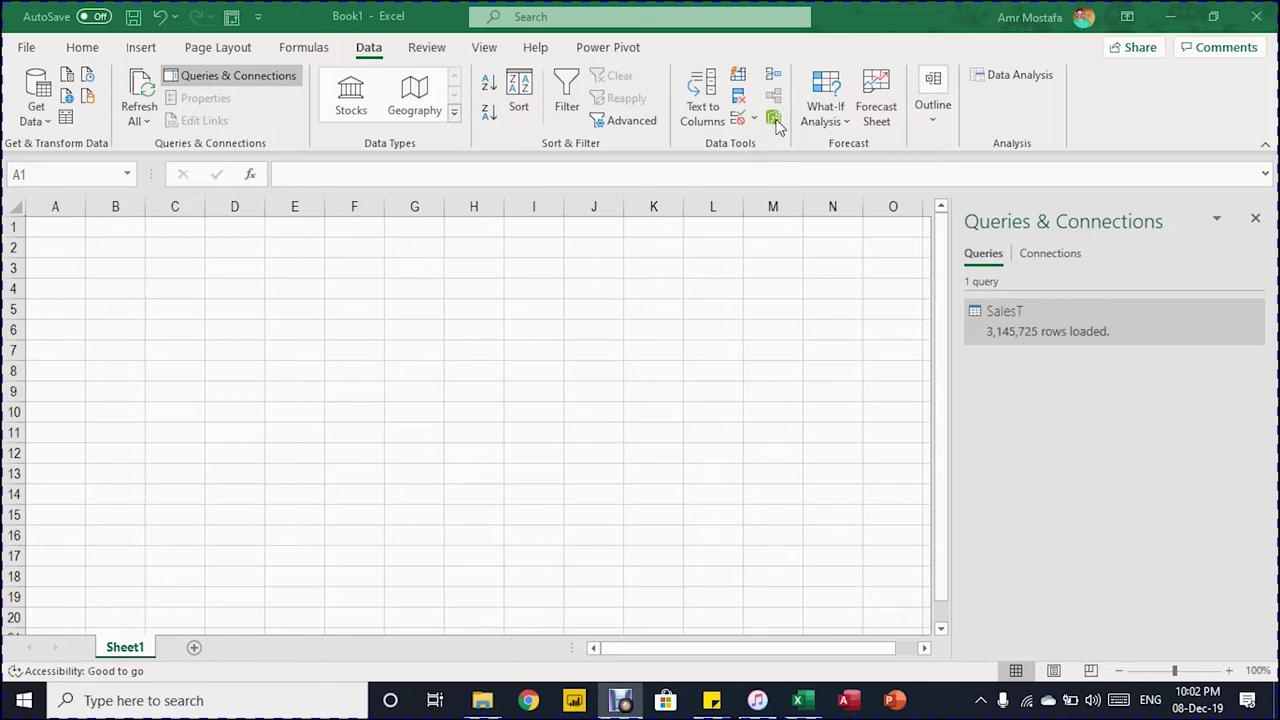
- Check in Excel's COM Add-ins list whether Microsoft Power Pivot for Excel is enabled, leaving the add-ins as they are
left_click(609, 48)
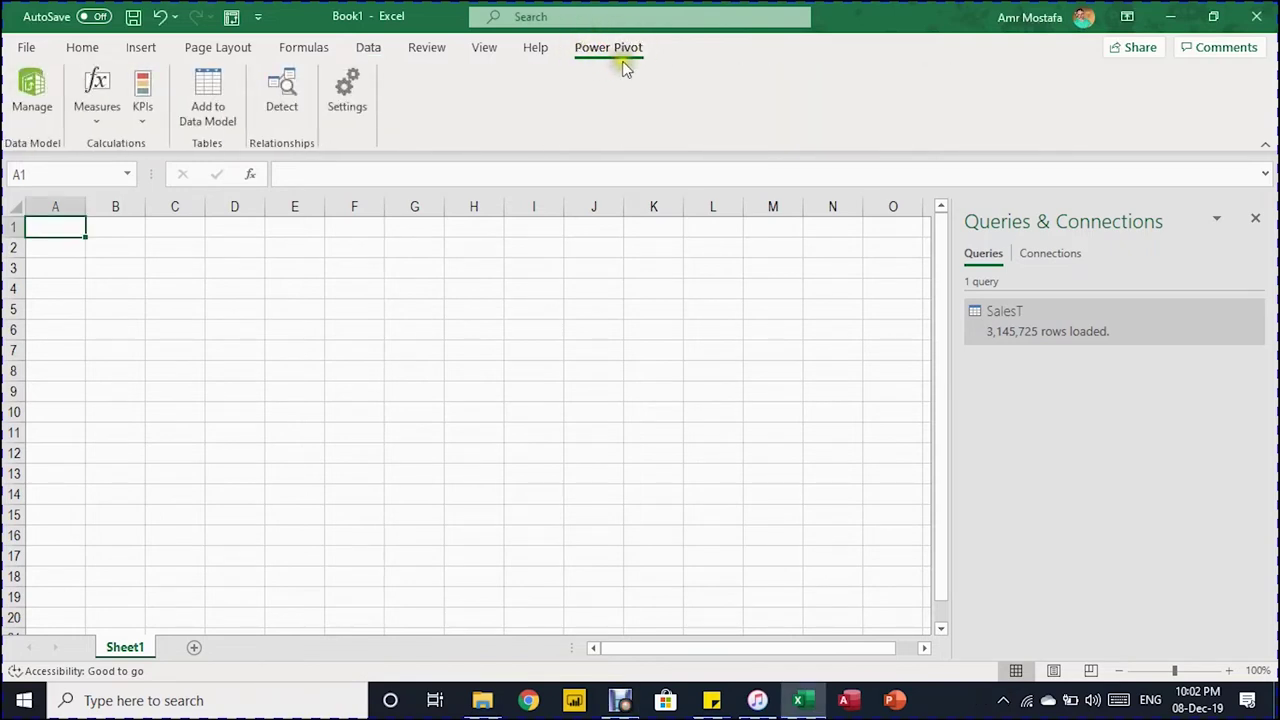
left_click(27, 47)
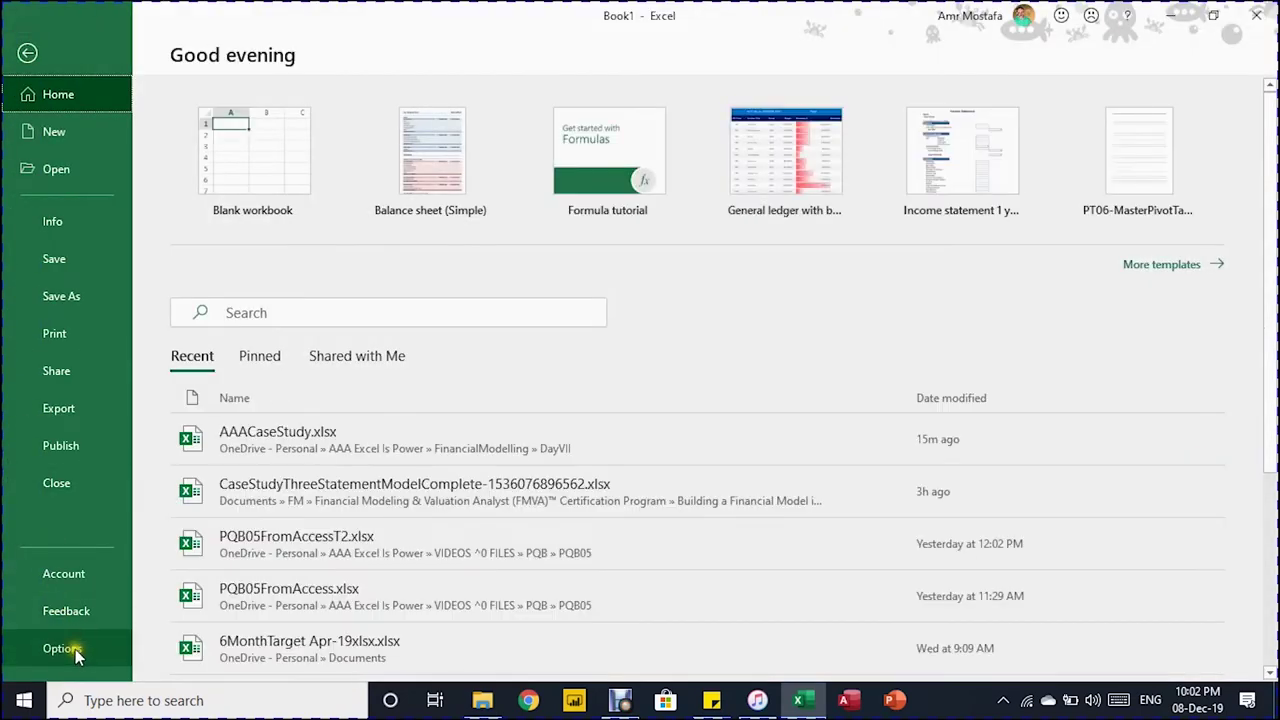
left_click(74, 648)
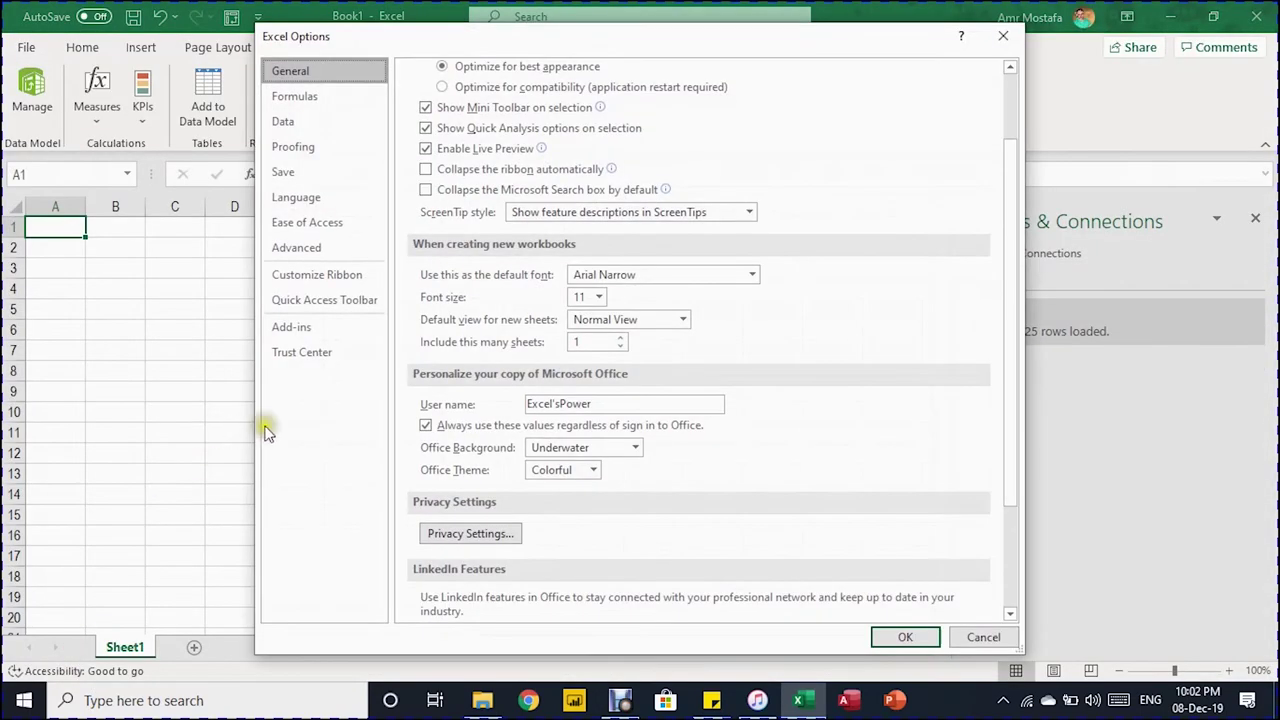
left_click(337, 329)
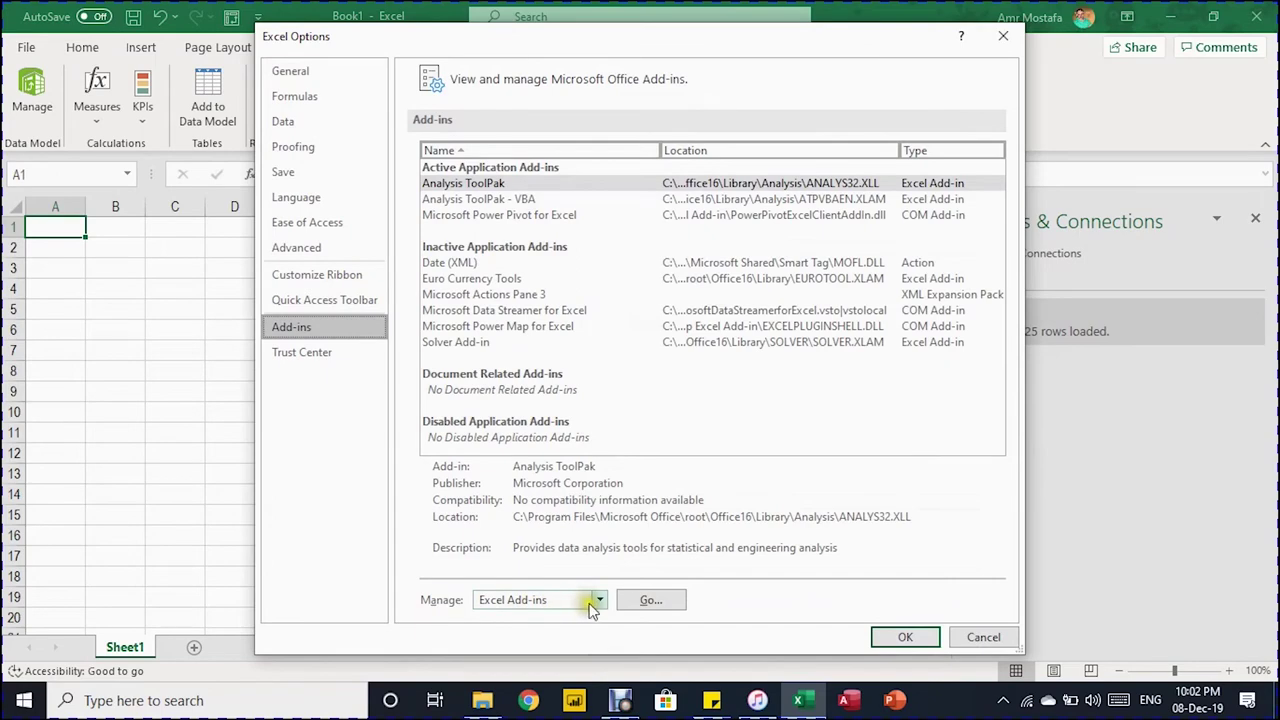
left_click(598, 600)
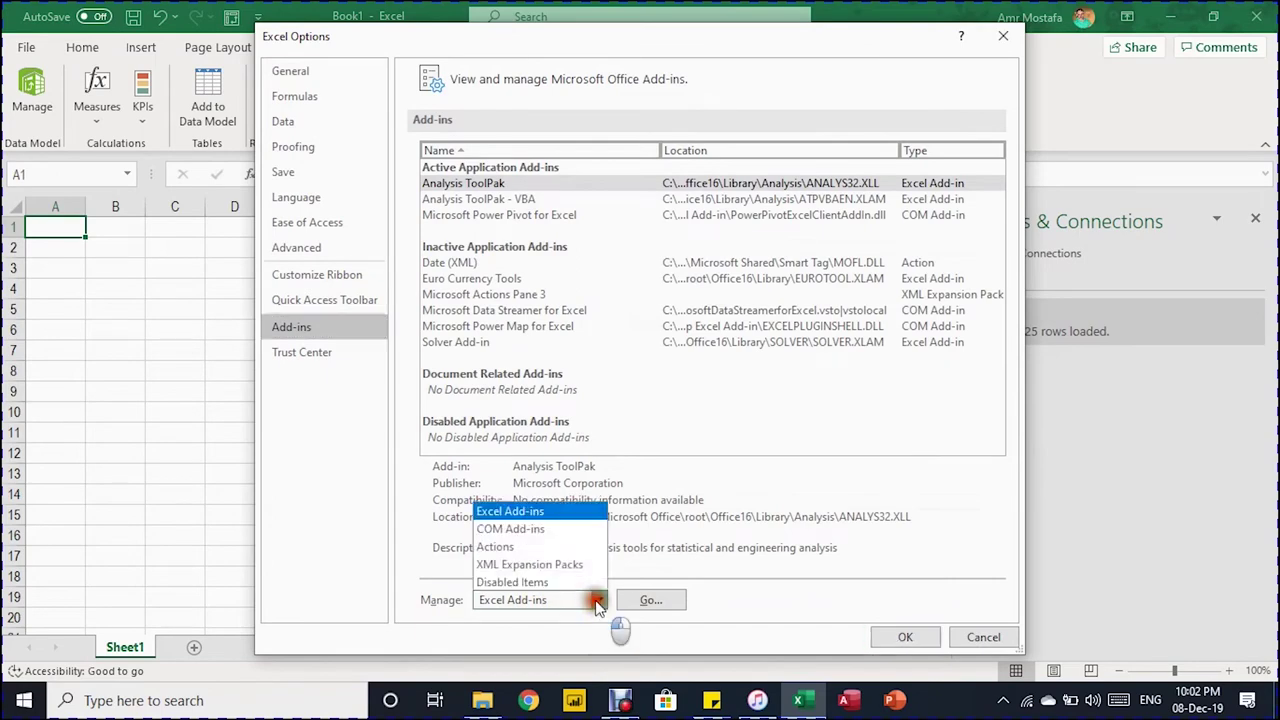
left_click(575, 527)
left_click(651, 600)
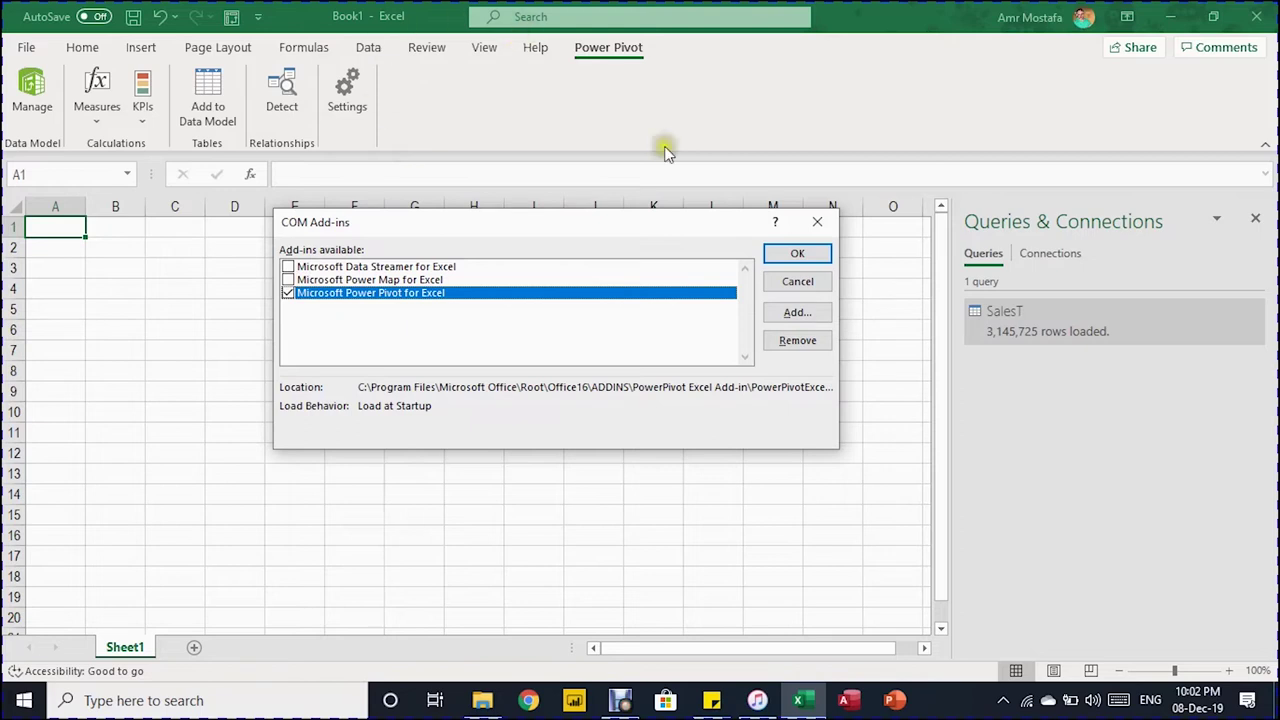
left_click(810, 284)
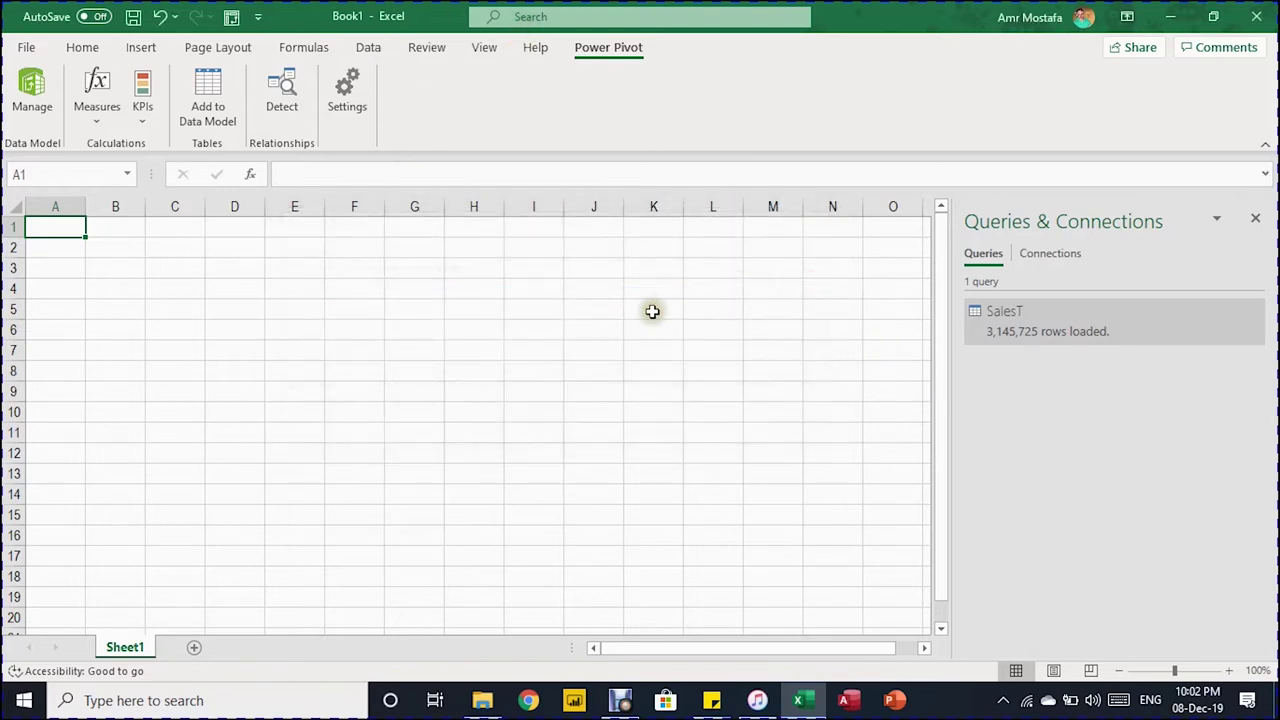
- Open the data model in Power Pivot and examine the SalesT table's columns, from ProductID to SalesRevenue, and its calculation area
left_click(32, 92)
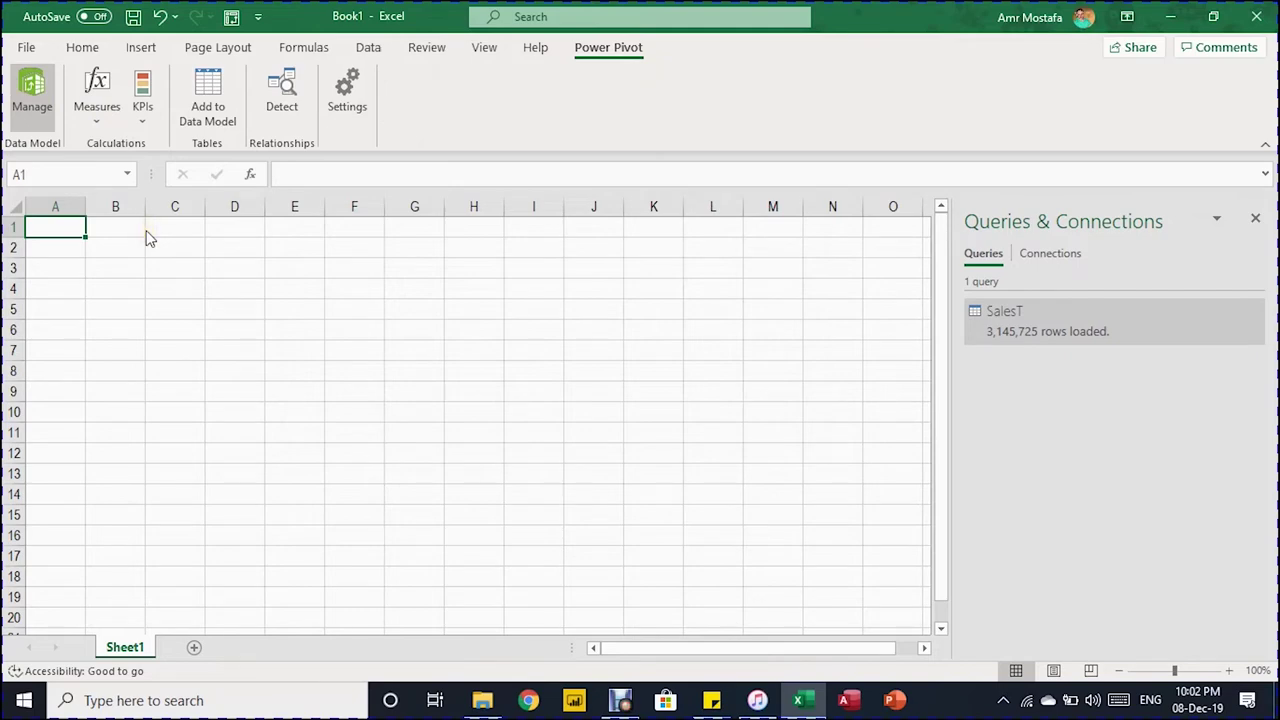
left_click(27, 86)
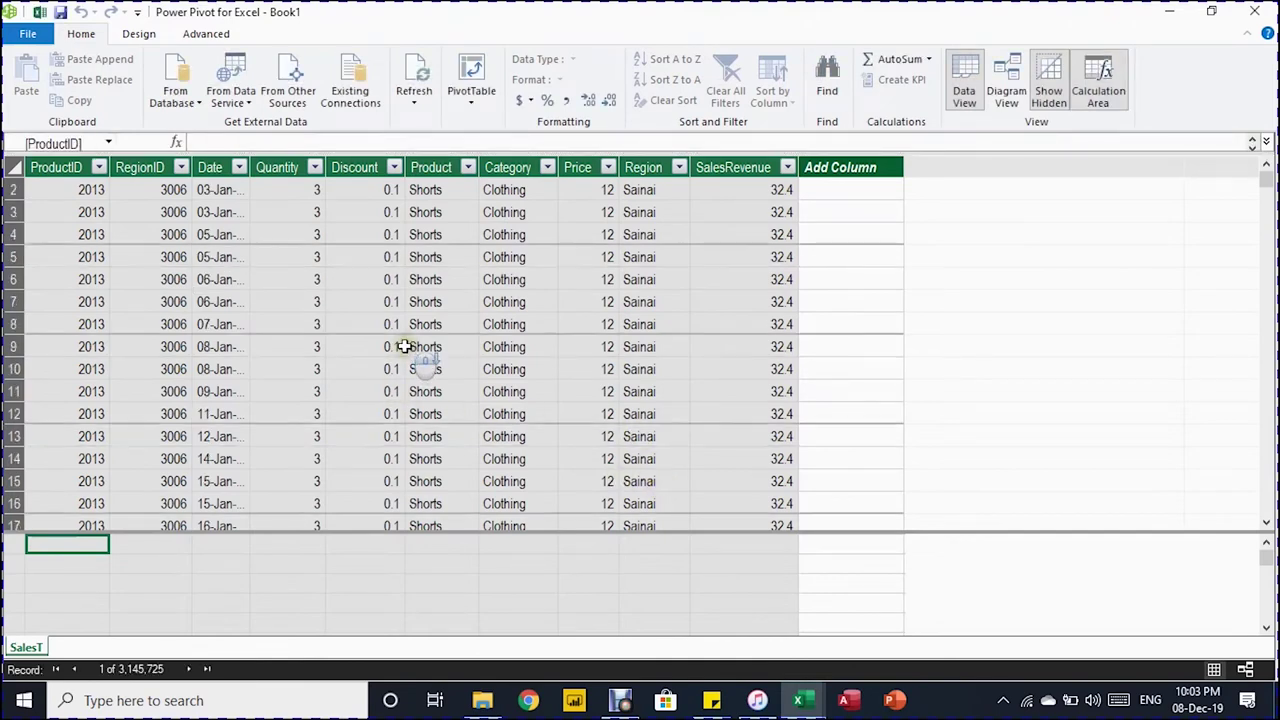
left_click(255, 238)
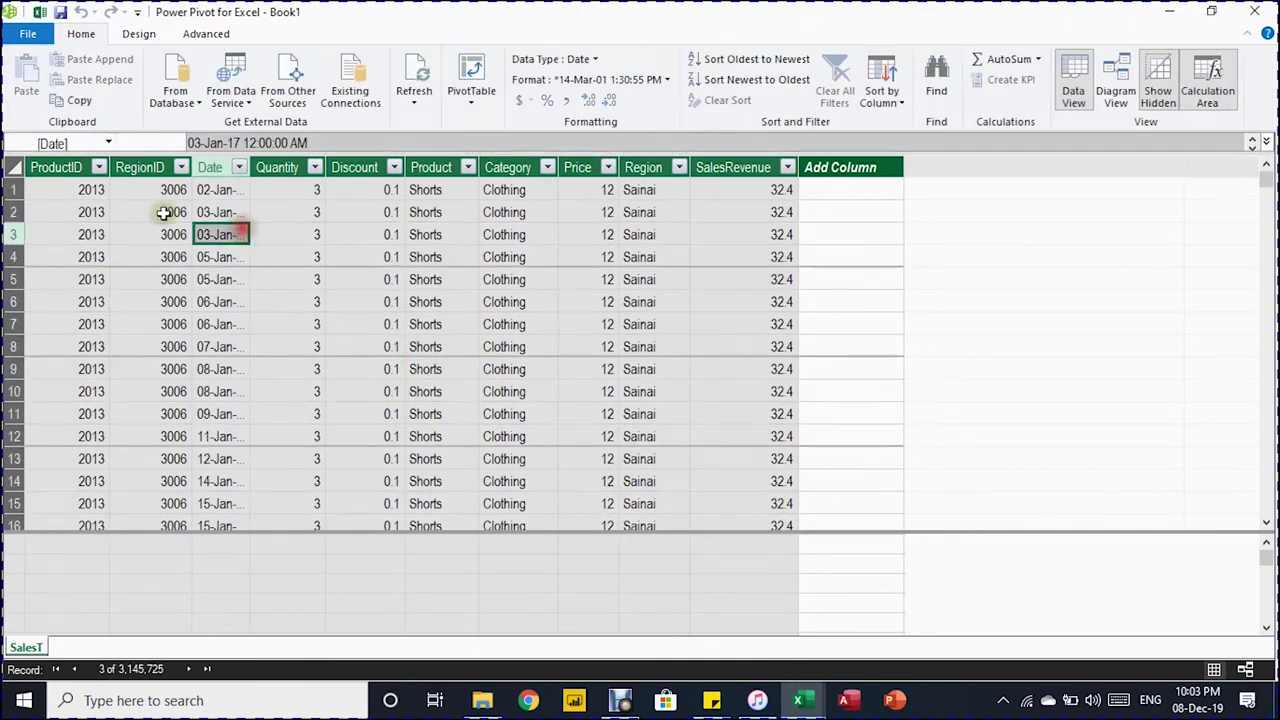
left_click(45, 165)
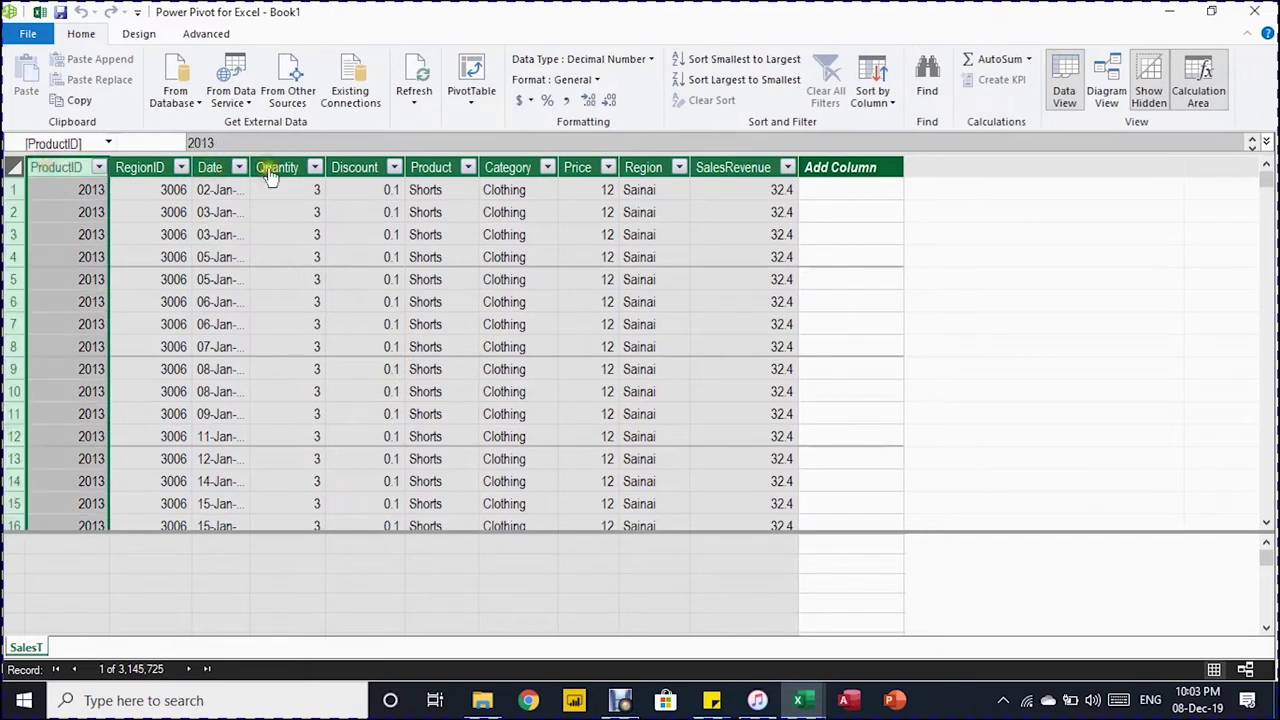
left_click(712, 165)
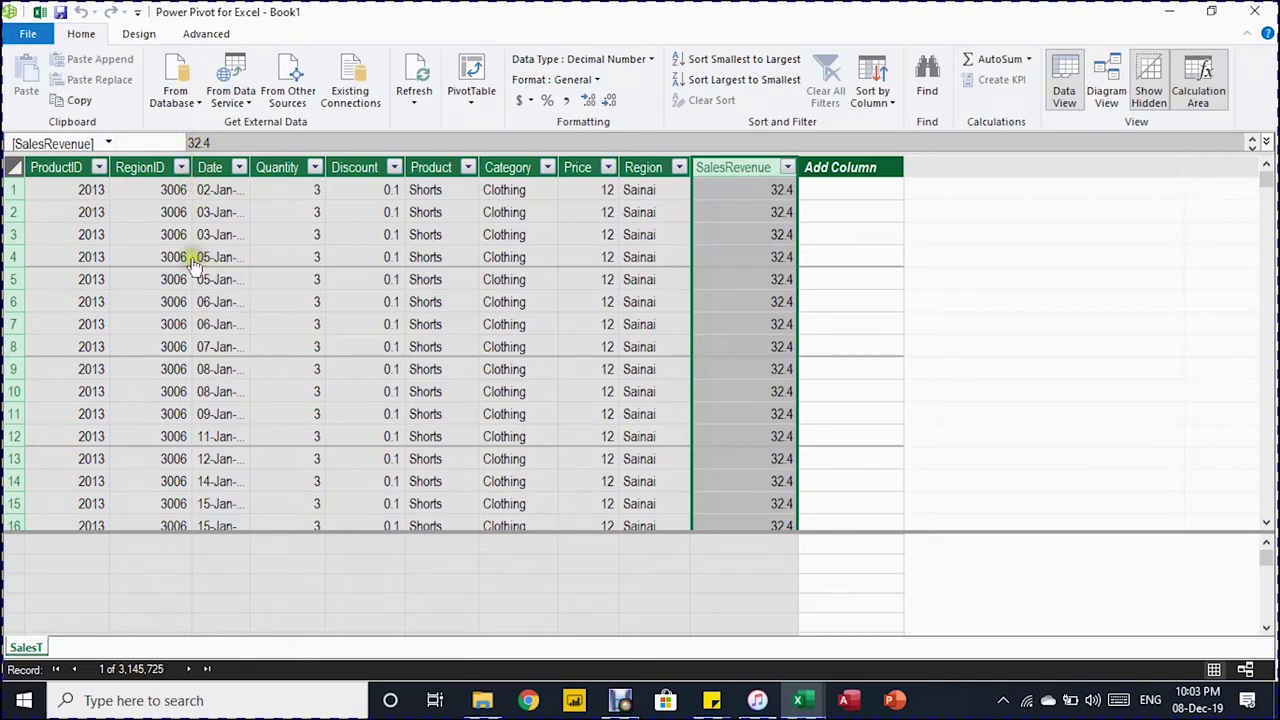
left_click(385, 328)
left_click(425, 330)
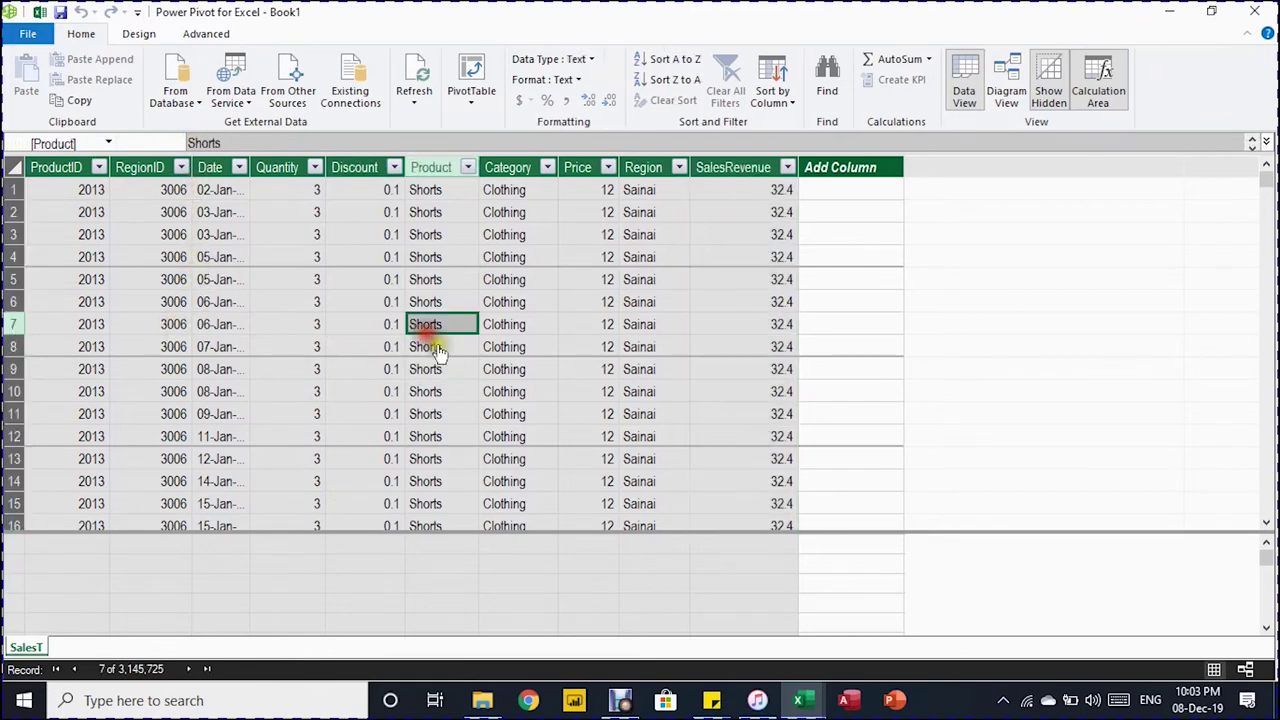
left_click(440, 350)
left_click(726, 368)
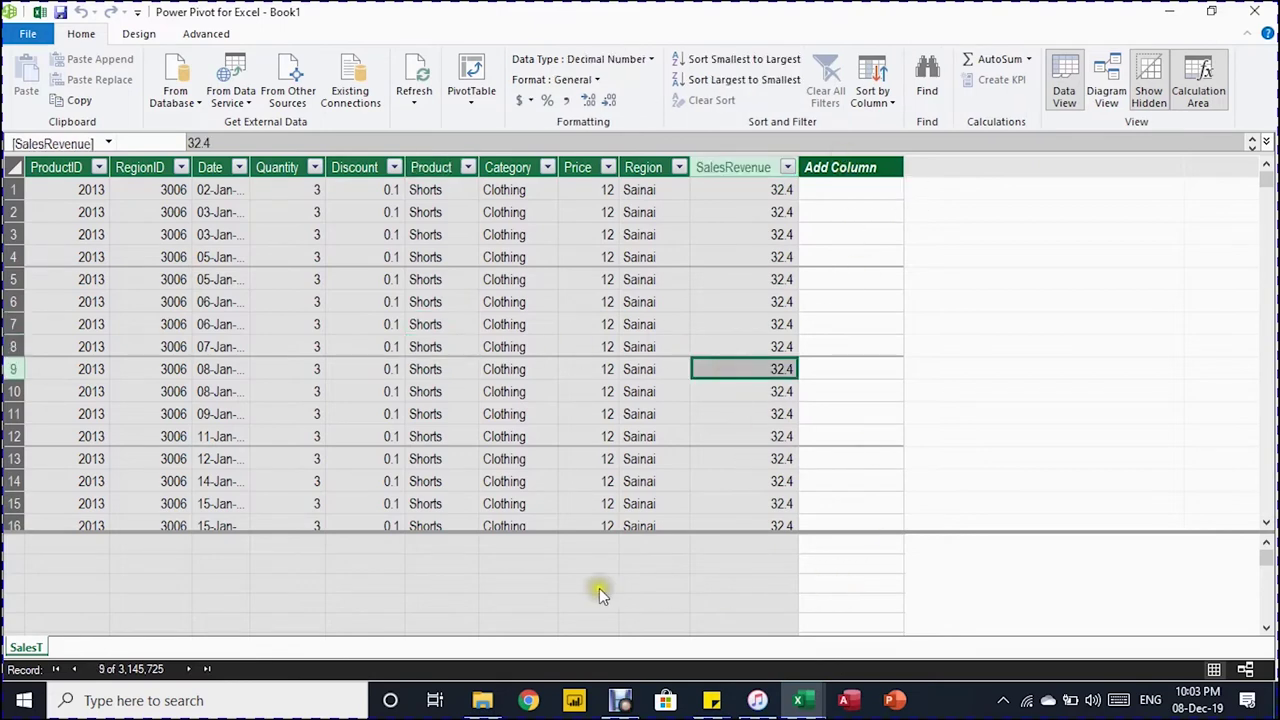
left_click_drag(568, 558, 655, 617)
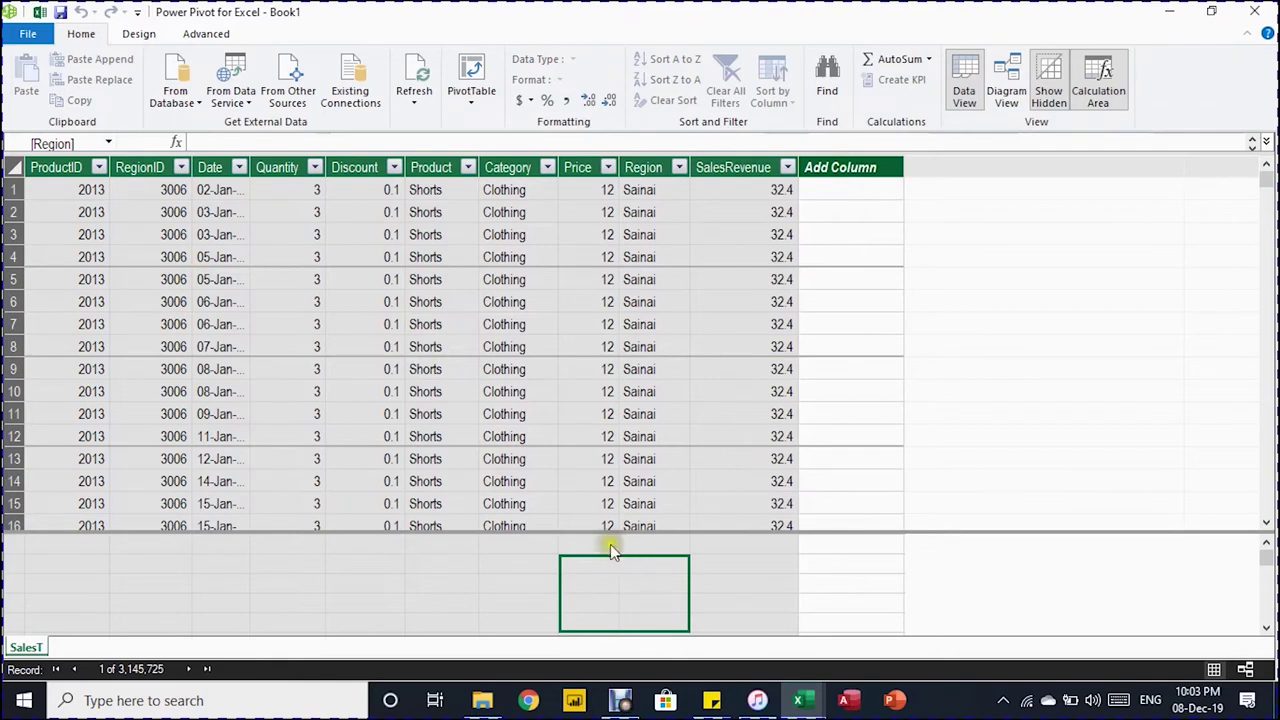
left_click(545, 546)
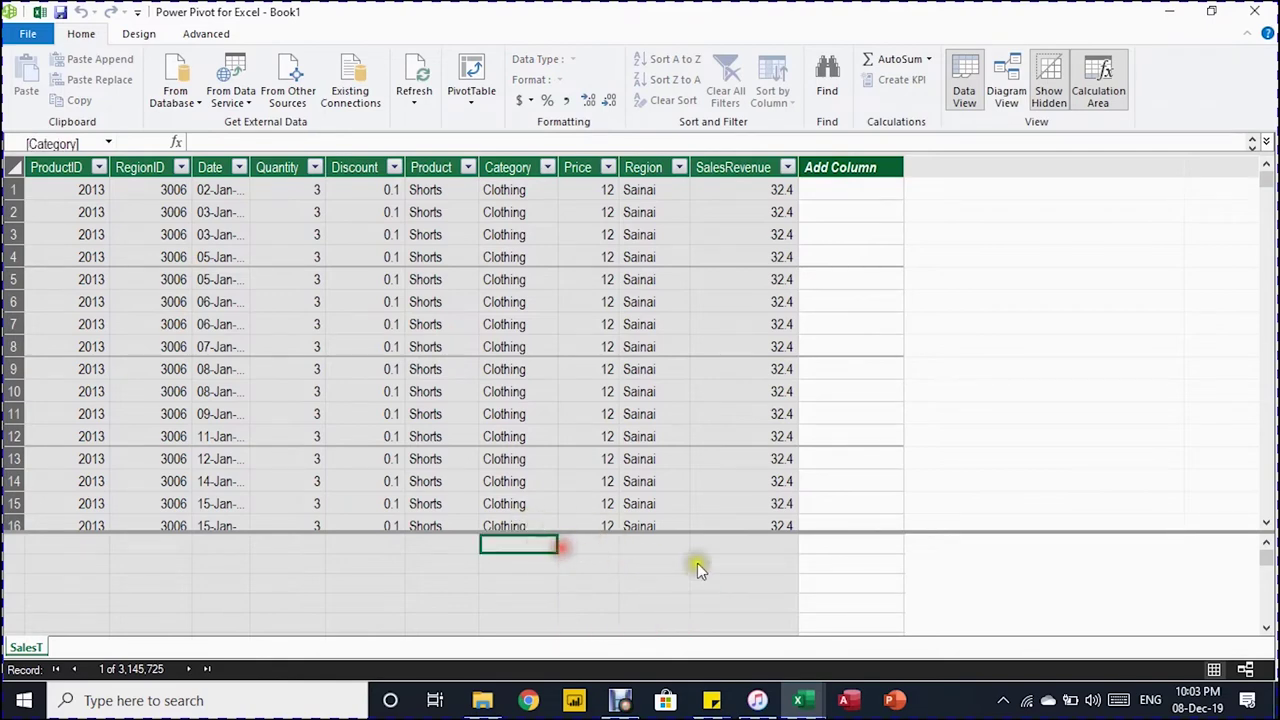
left_click(714, 541)
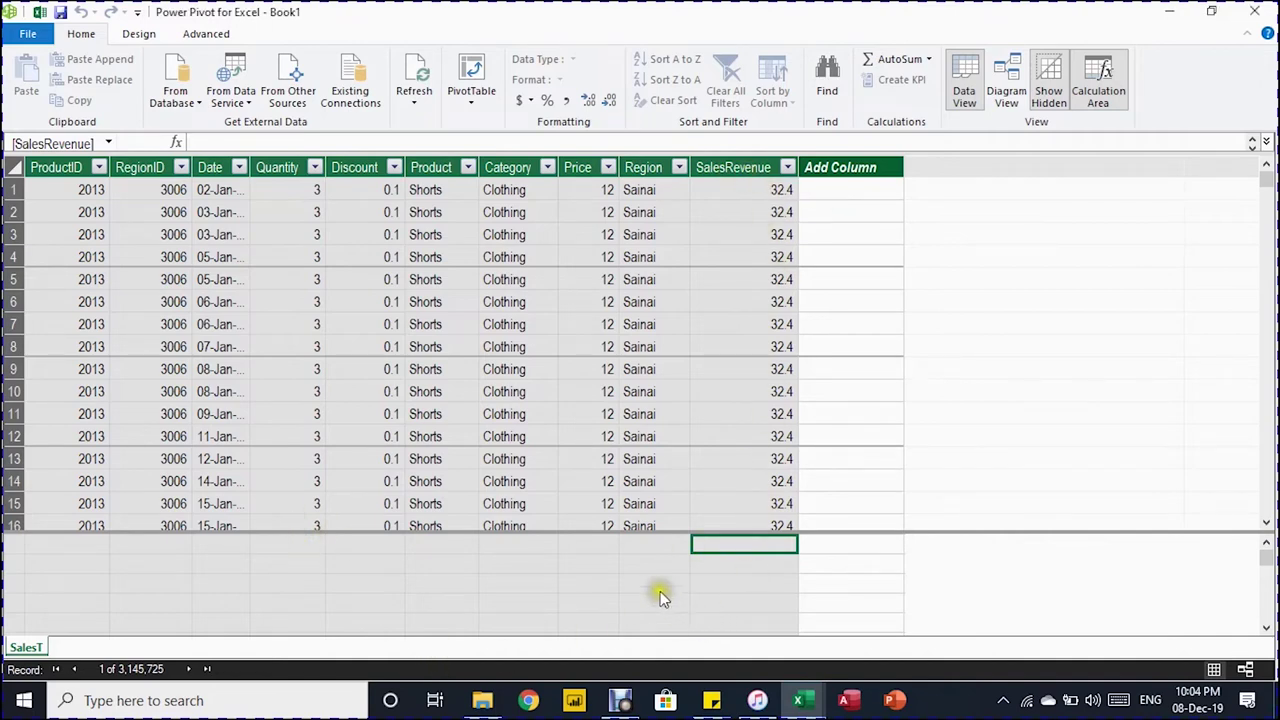
left_click(583, 582)
left_click(731, 566)
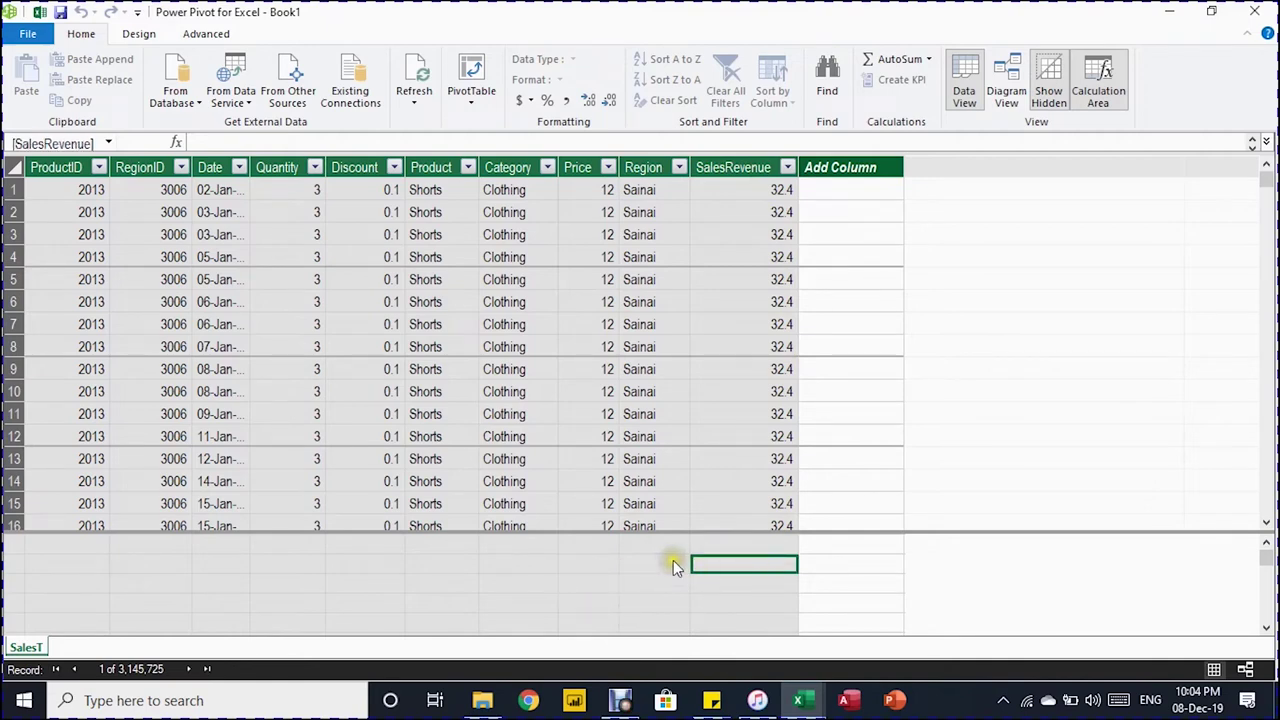
- Create a measure named Total Revenue in the calculation area under Region, defined as SUM(SalesT[SalesRevenue])
left_click(673, 560)
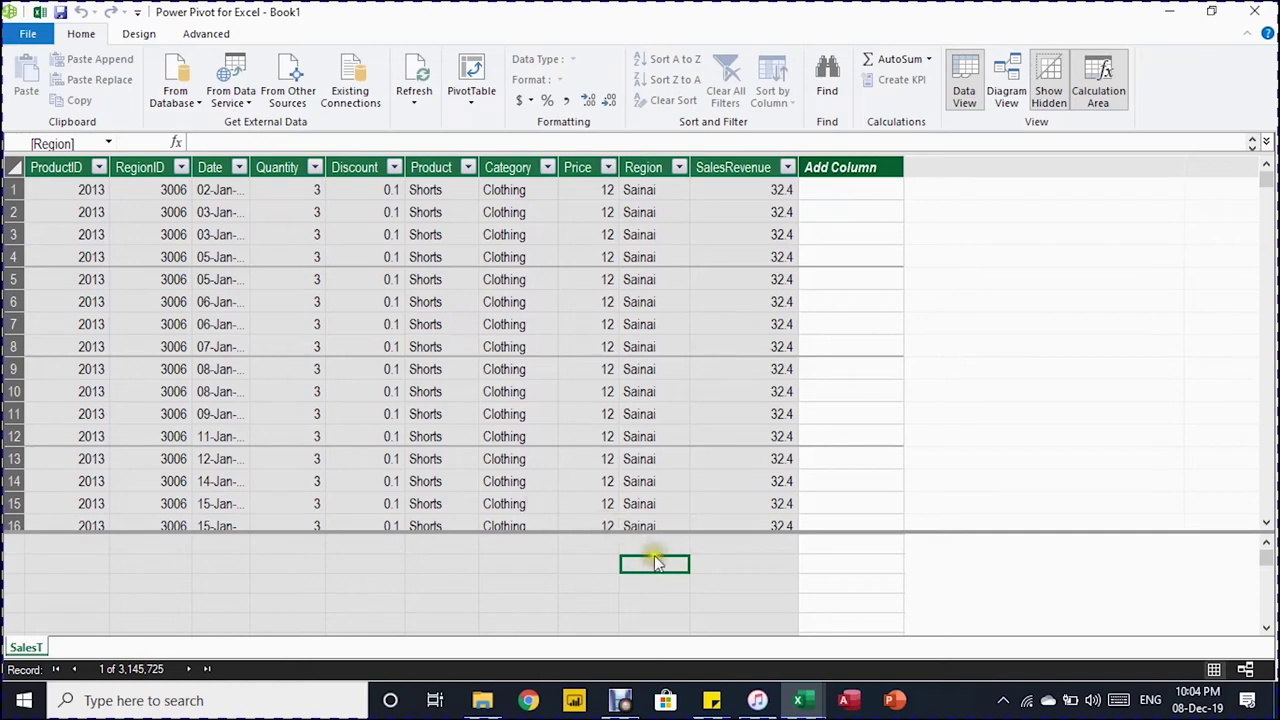
left_click(213, 141)
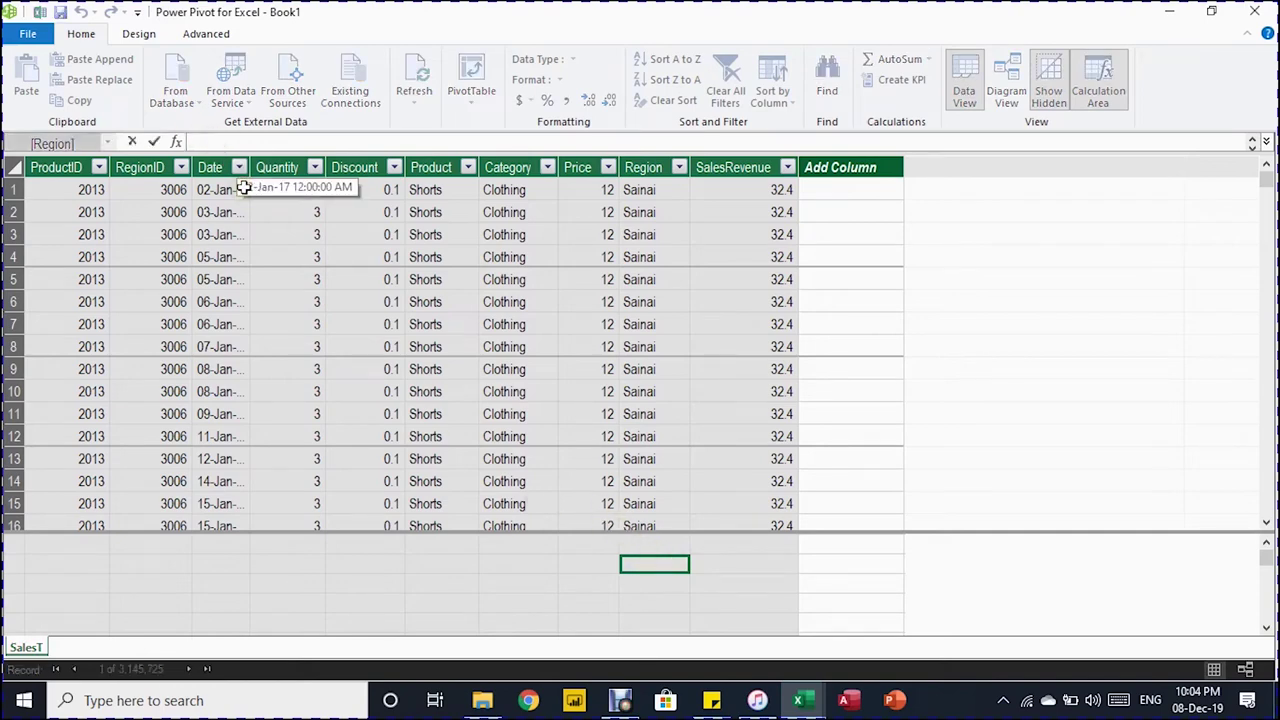
left_click(683, 573)
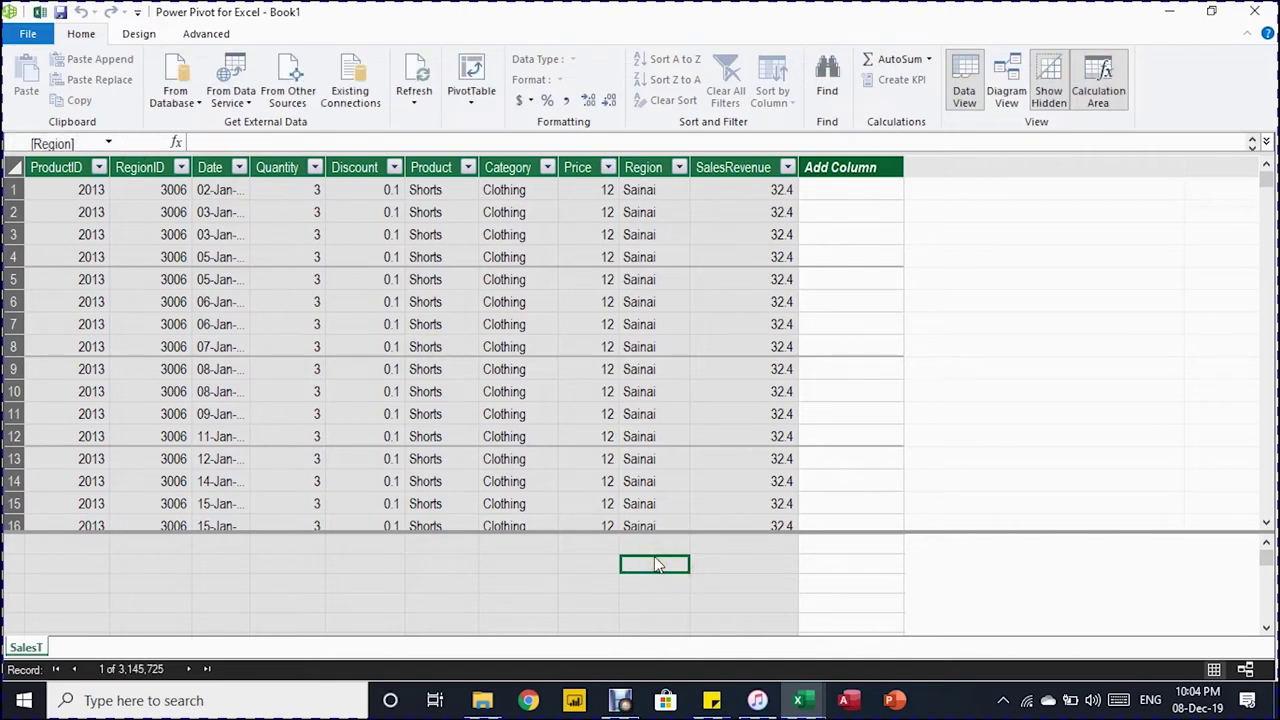
type("Totla")
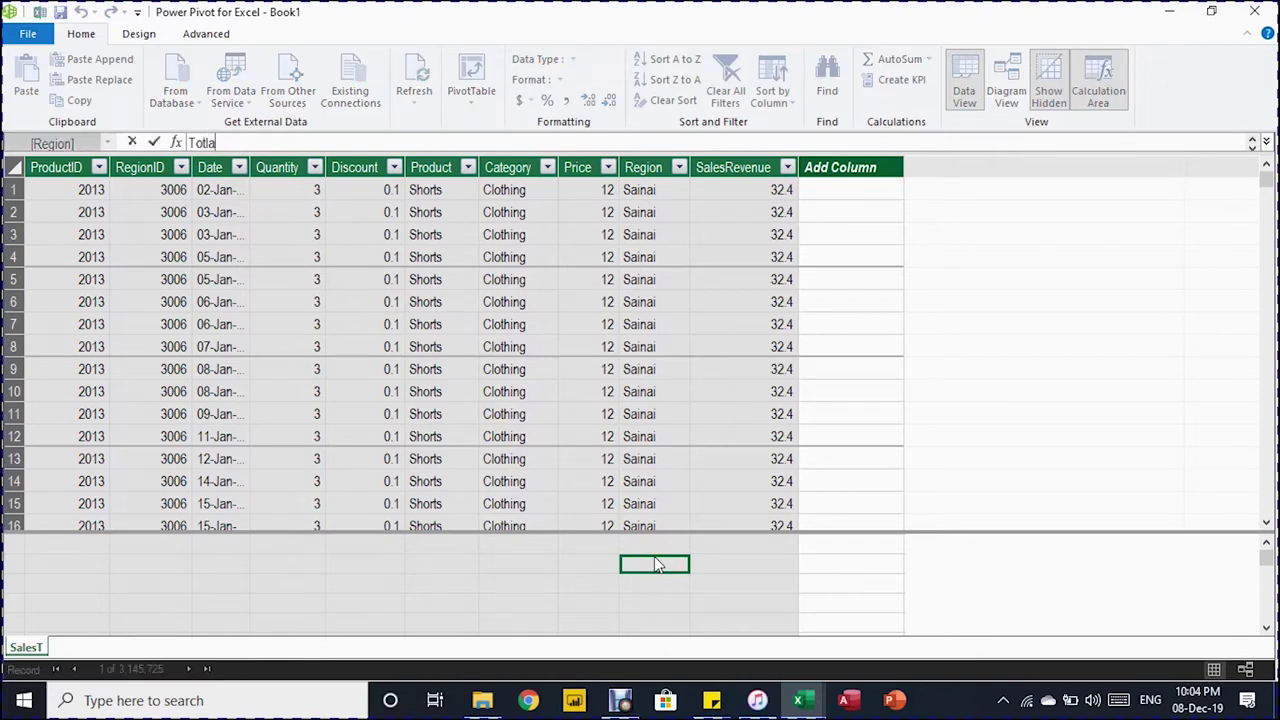
key("BackSpace")
key("BackSpace")
type("al Revenue:=")
type("sum")
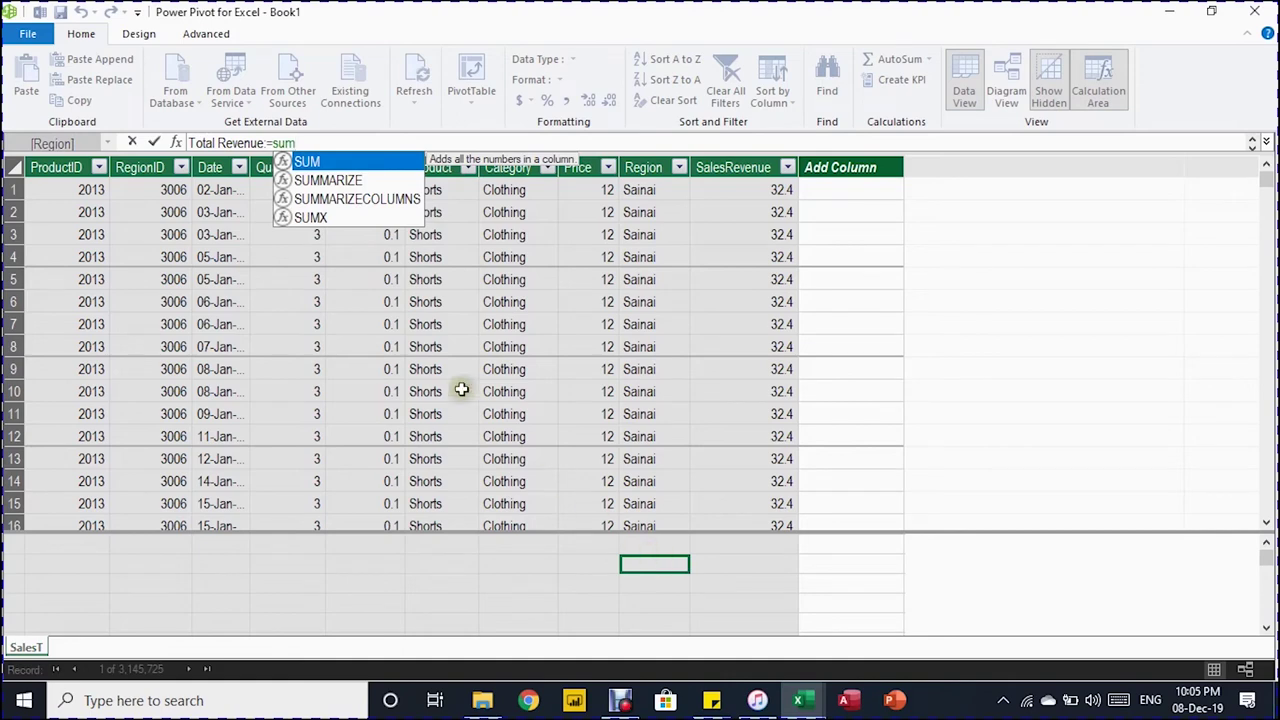
double_click(328, 163)
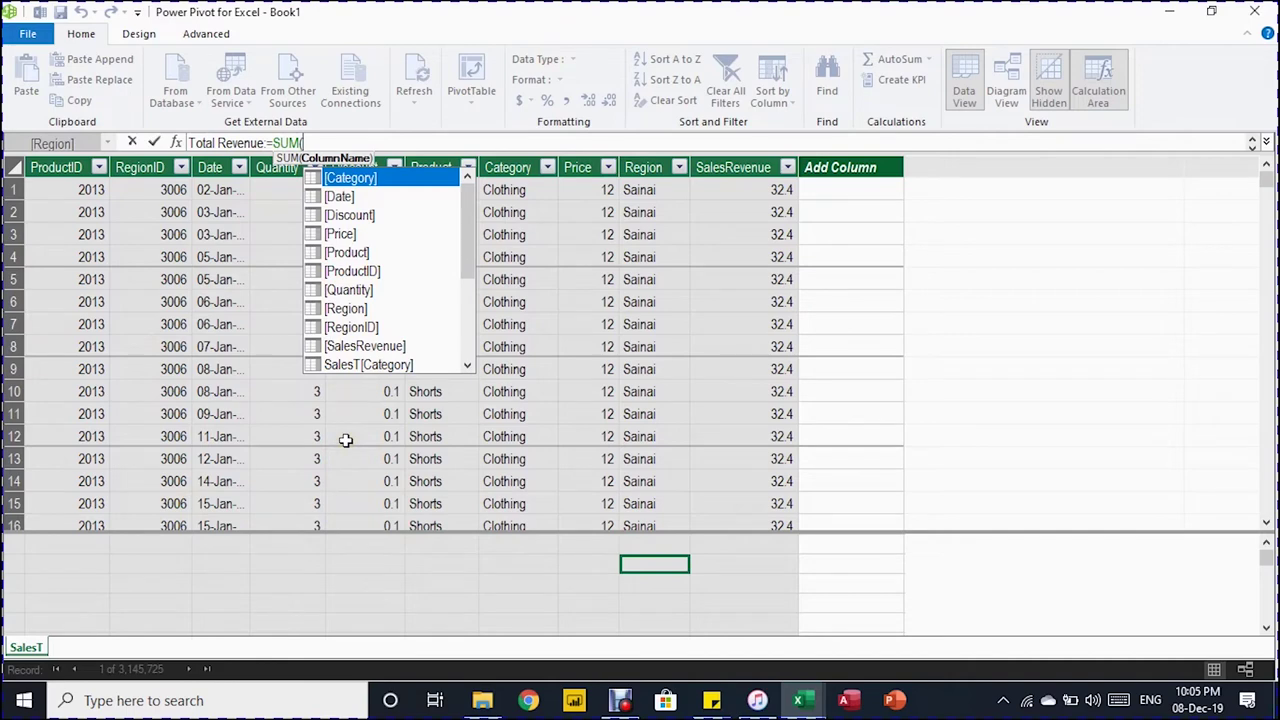
type("sa")
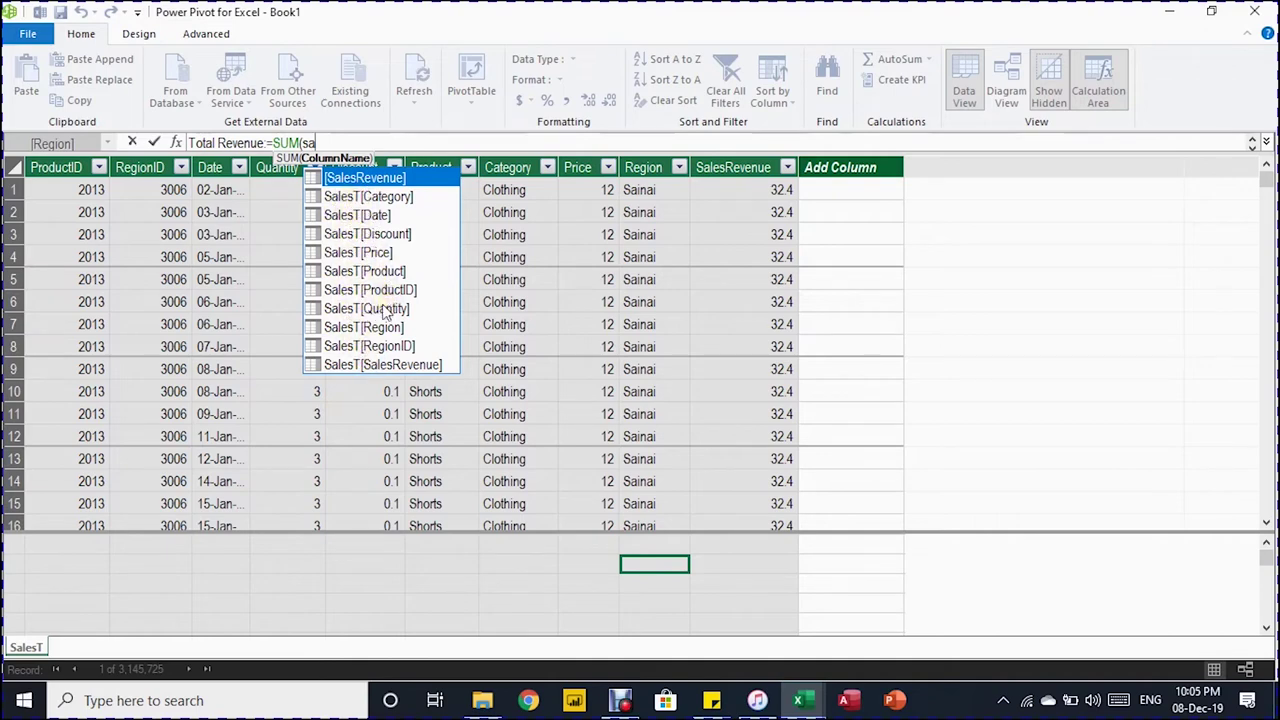
left_click(395, 366)
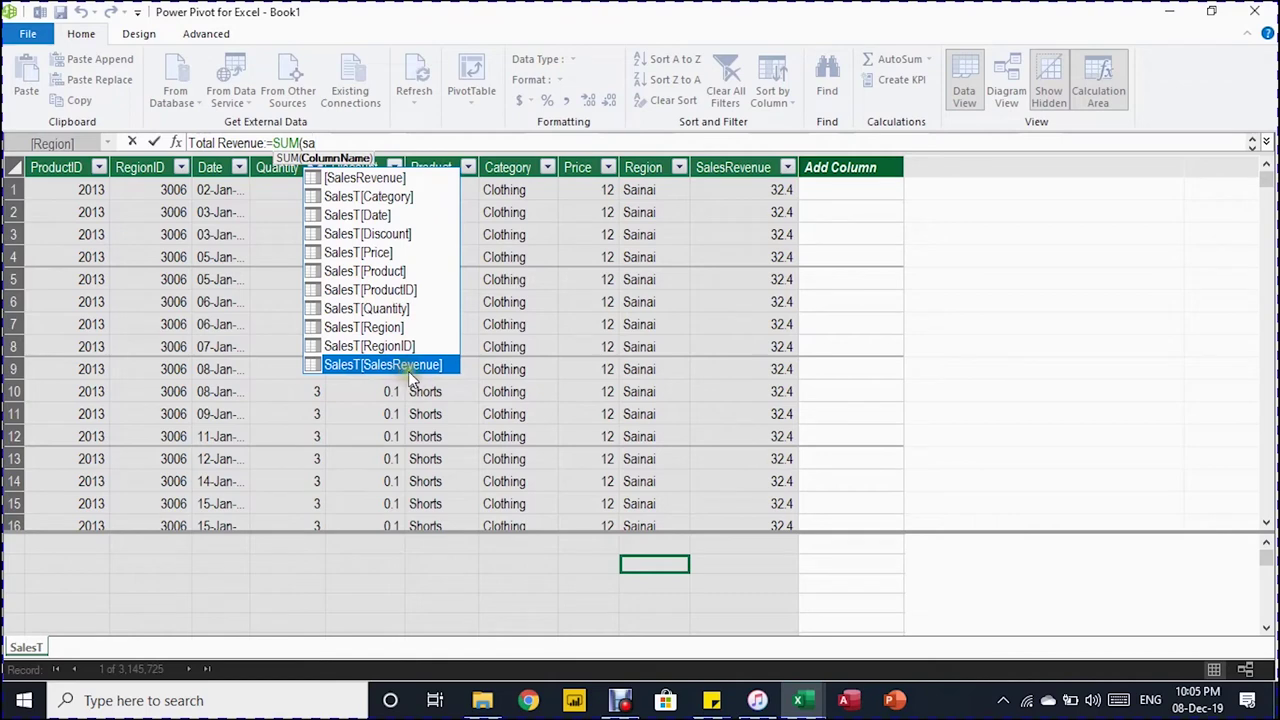
key("Tab")
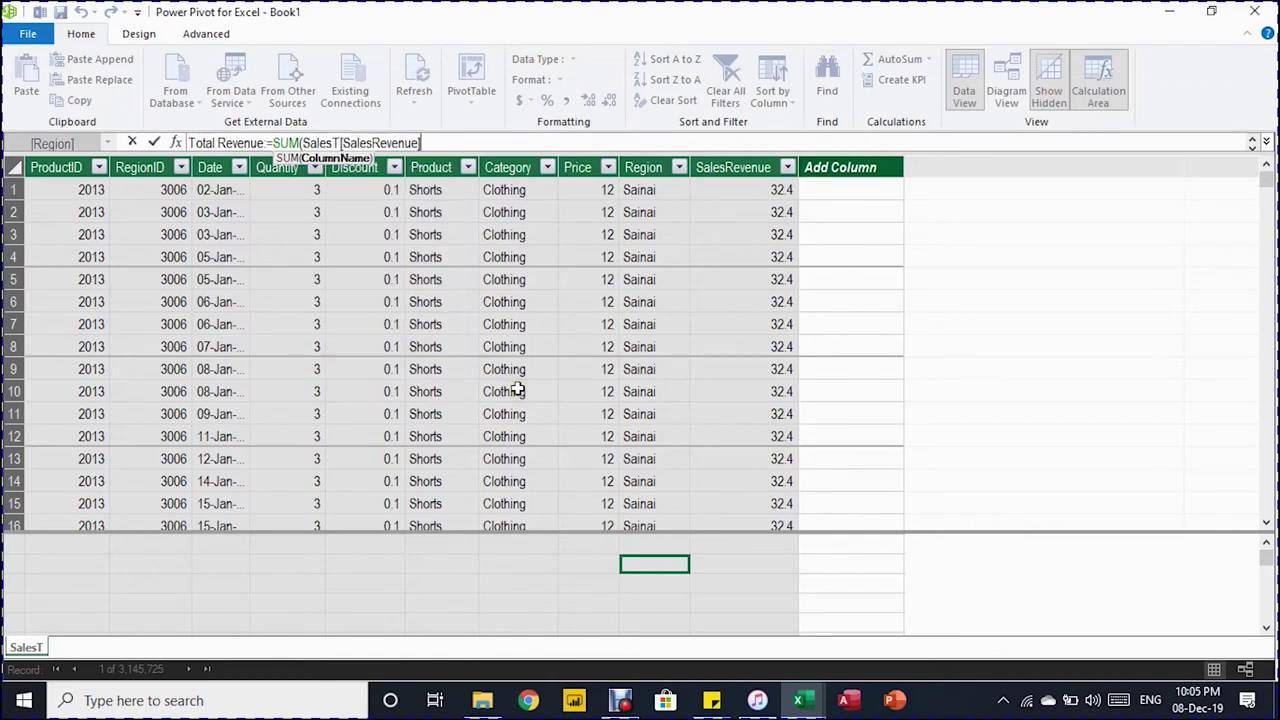
type(")")
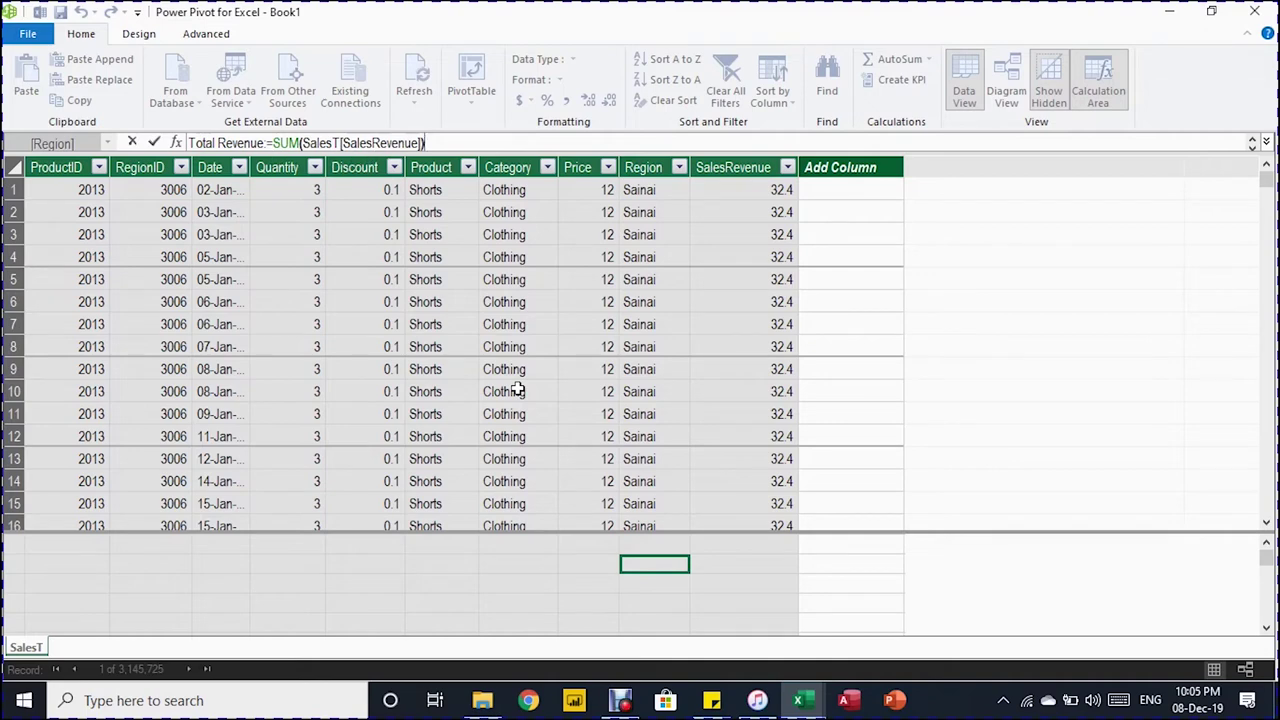
key("Return")
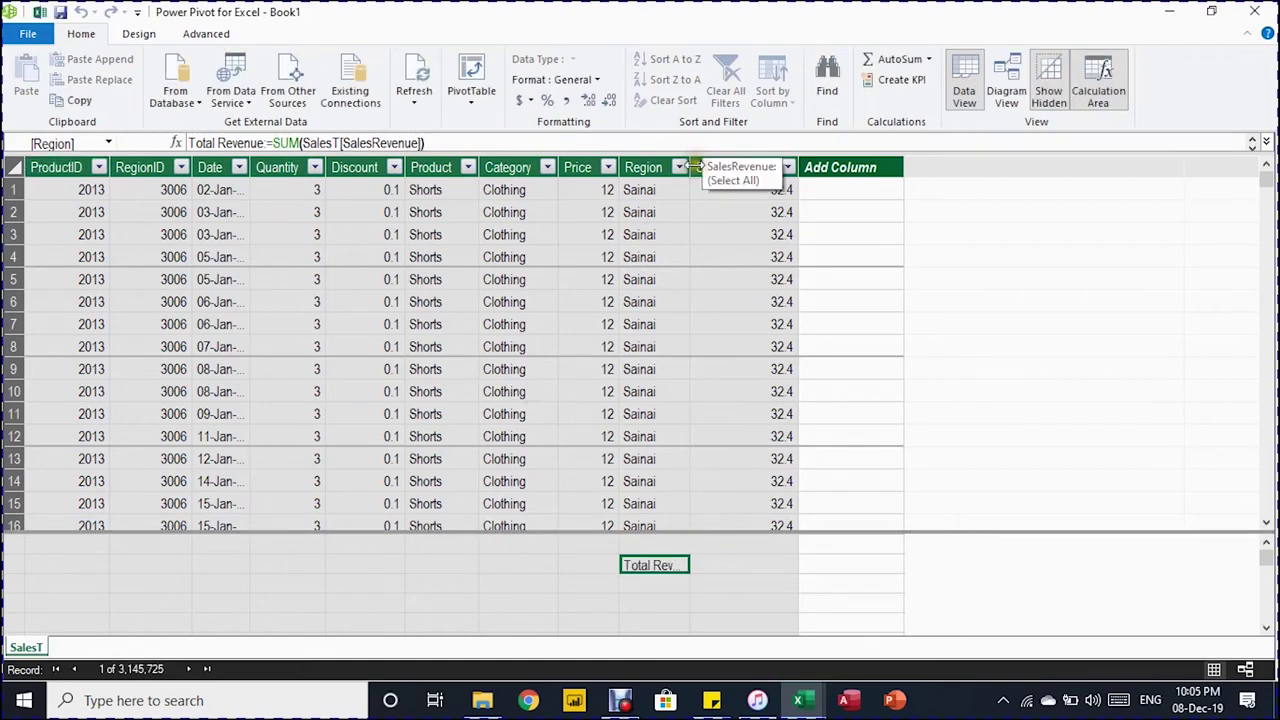
- Widen the Region column and format the Total Revenue measure as English (United States) dollar currency without decimals
left_click_drag(692, 167, 866, 177)
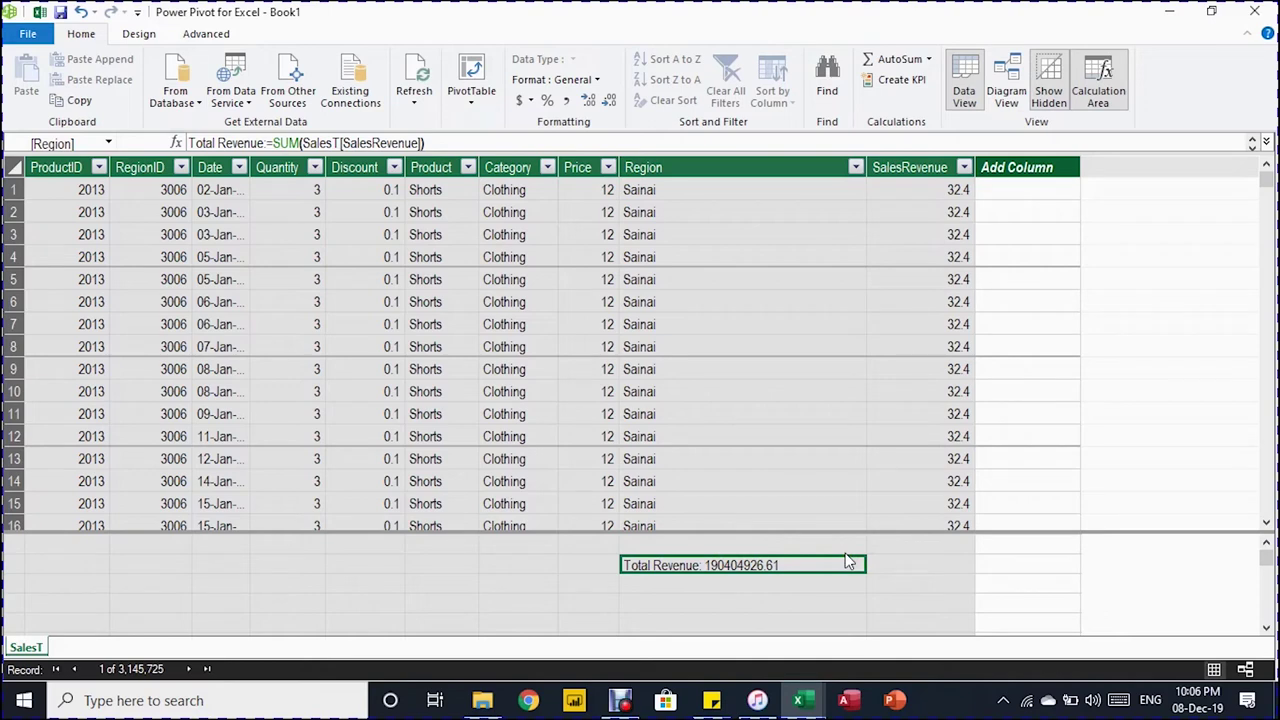
left_click(533, 103)
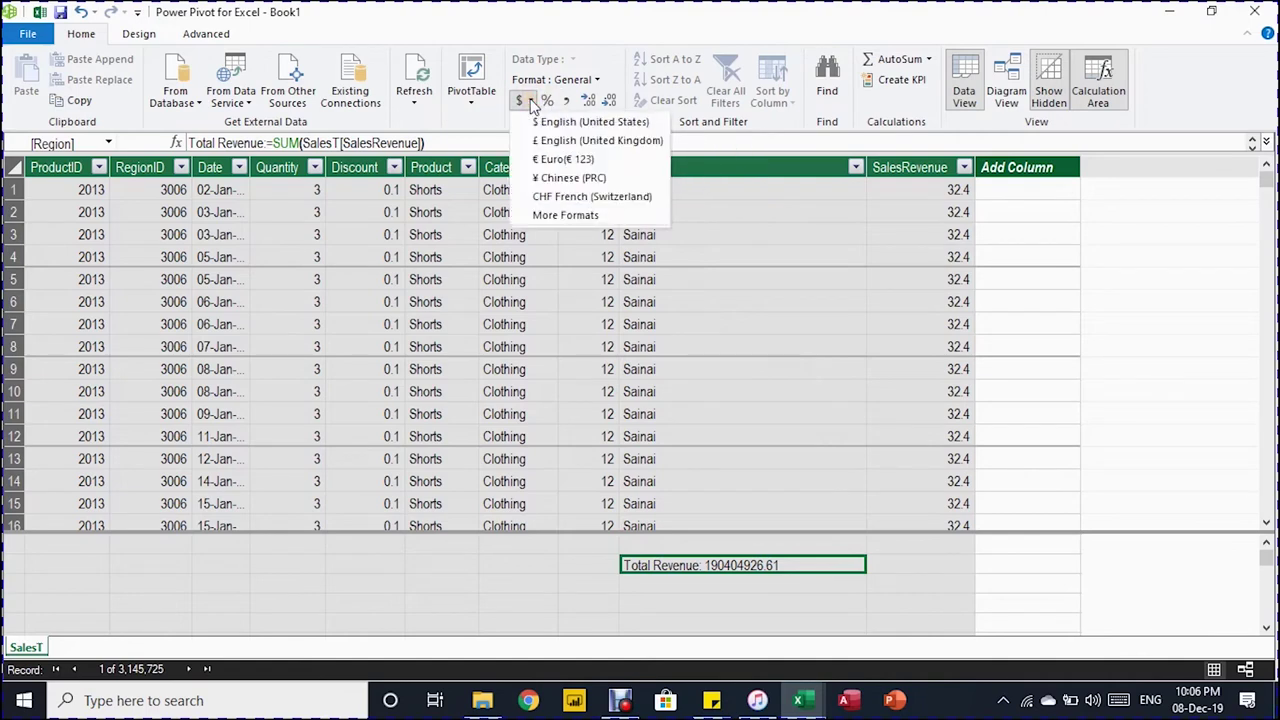
left_click(550, 123)
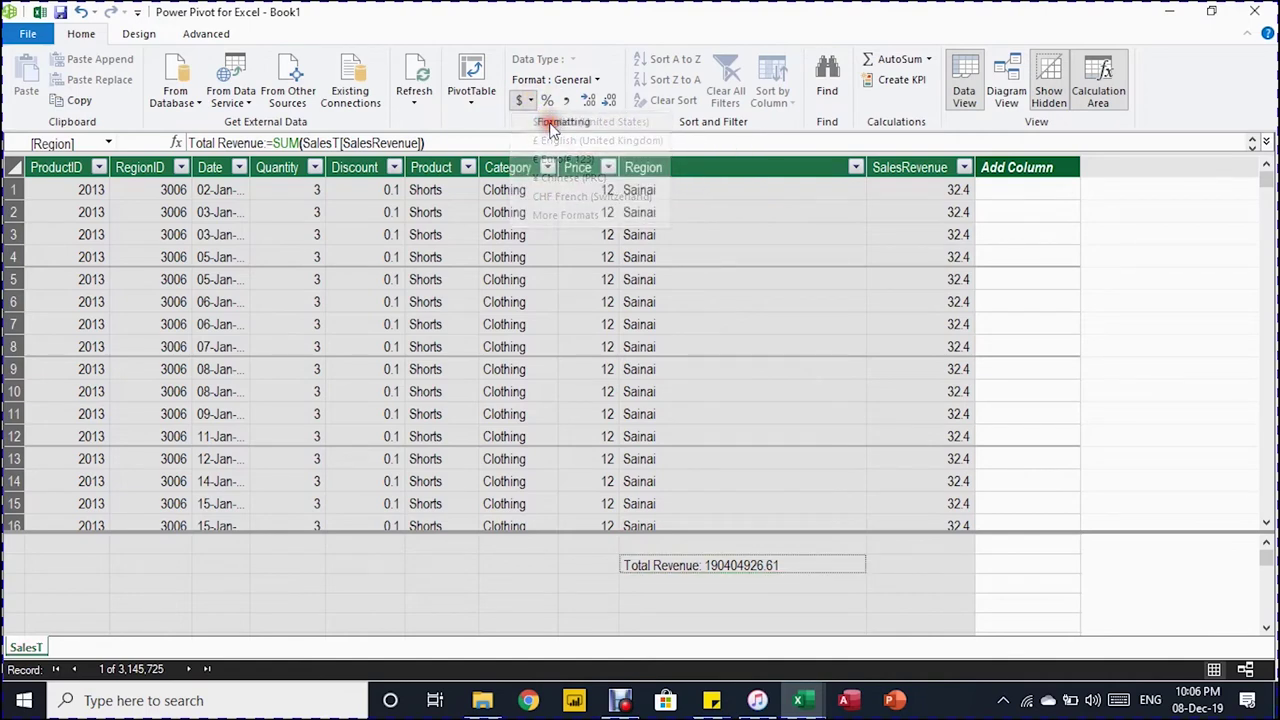
left_click(612, 108)
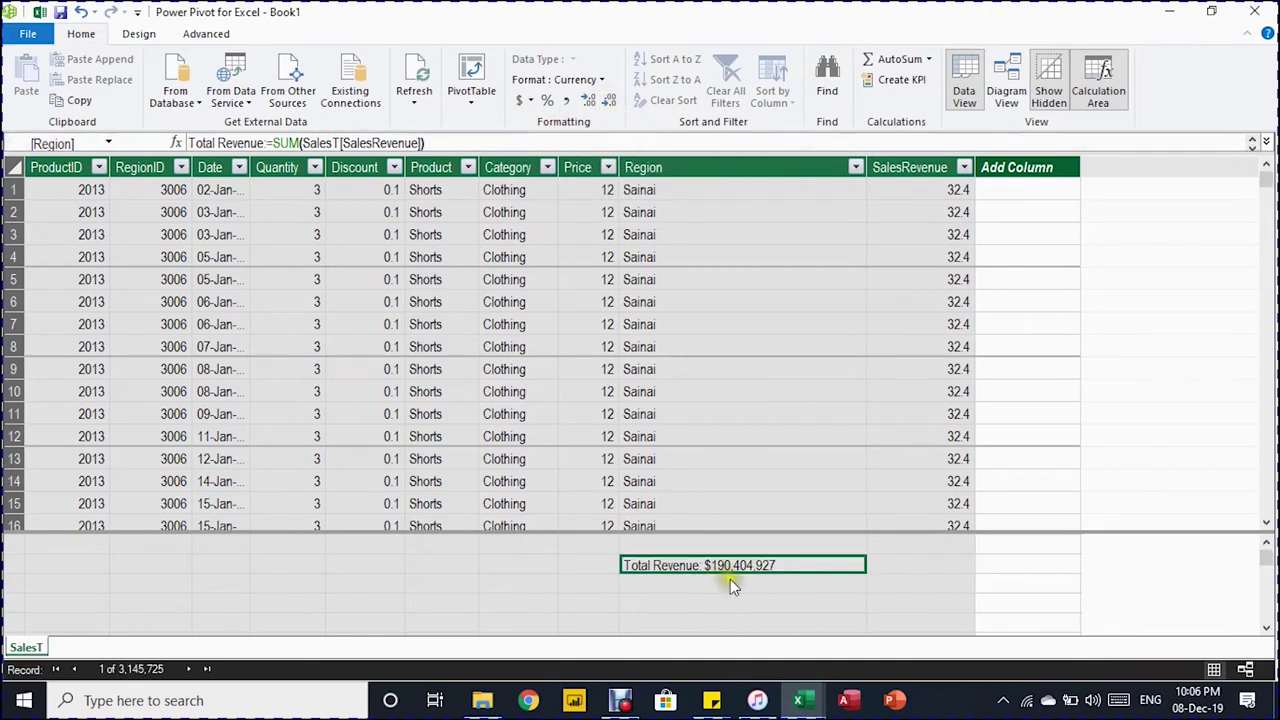
- Add a measure Total Q below Total Revenue as SUM(SalesT[Quantity]), formatted with thousands separators and no decimals
left_click(669, 586)
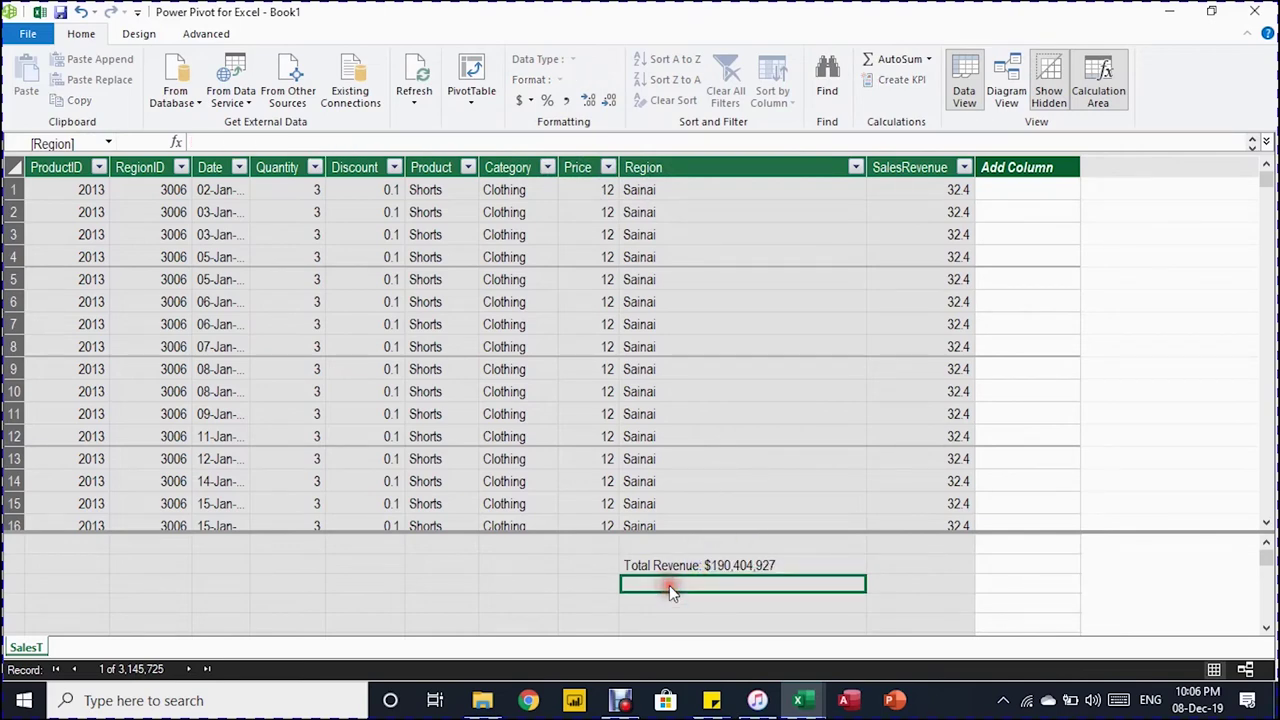
left_click(750, 585)
type("Total Q")
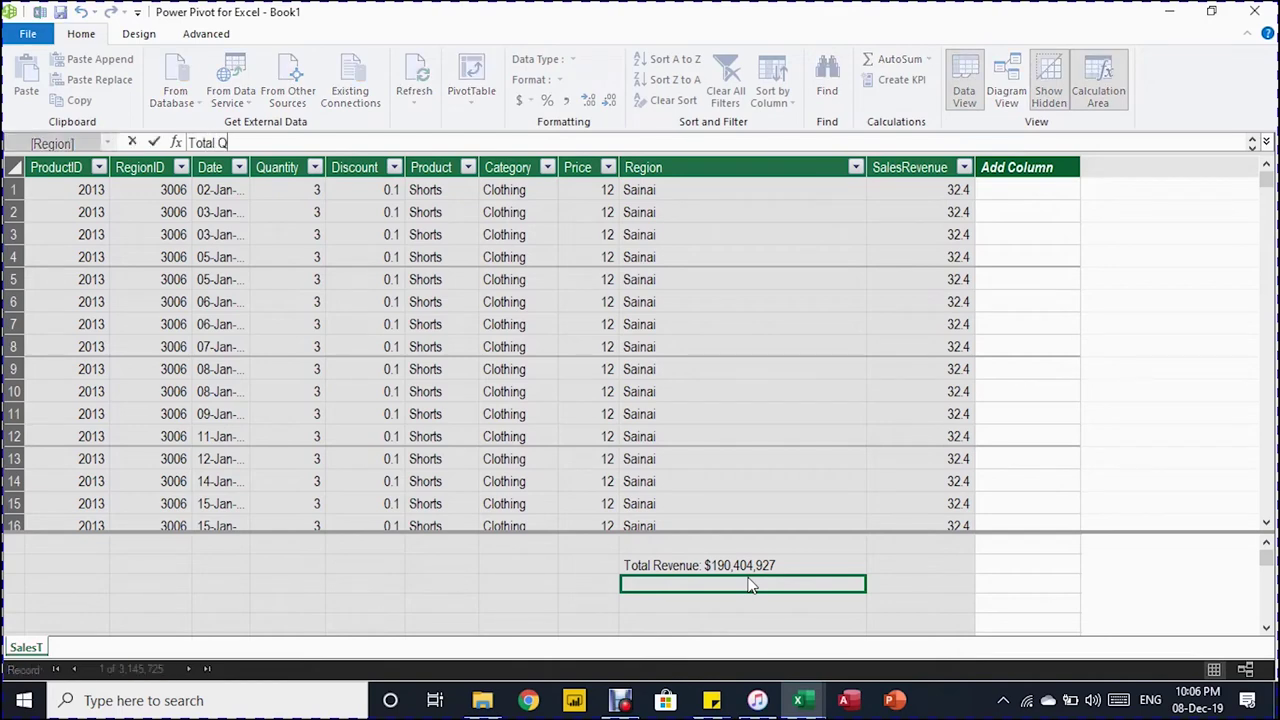
type(":=S")
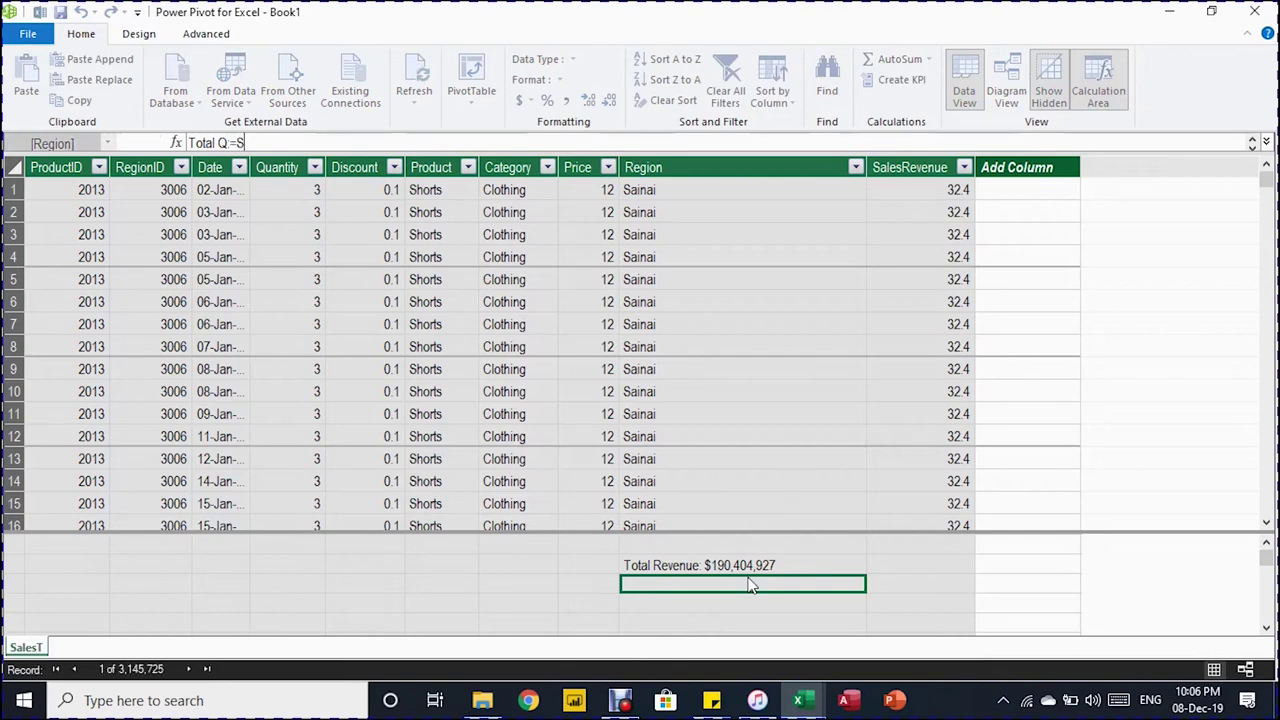
type("UM(")
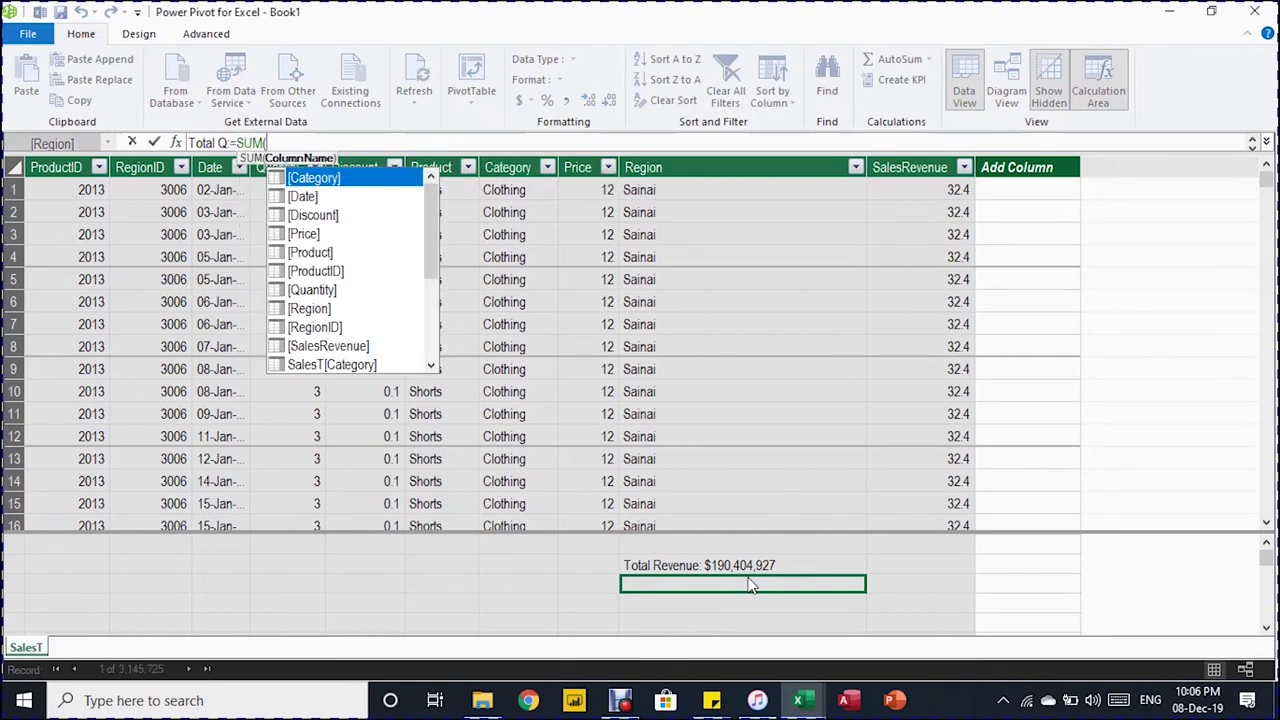
type("sa")
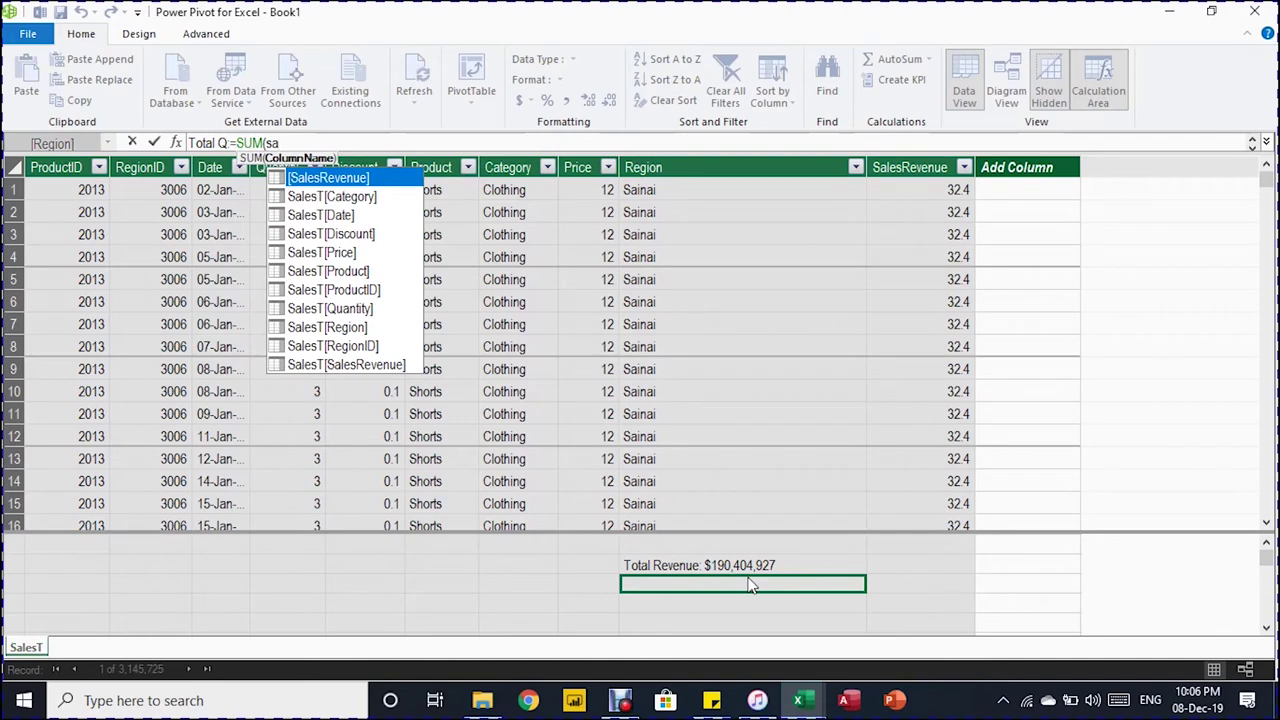
key("Down")
key("Down")
key("Down")
key("Down")
key("Down")
key("Down")
key("Down")
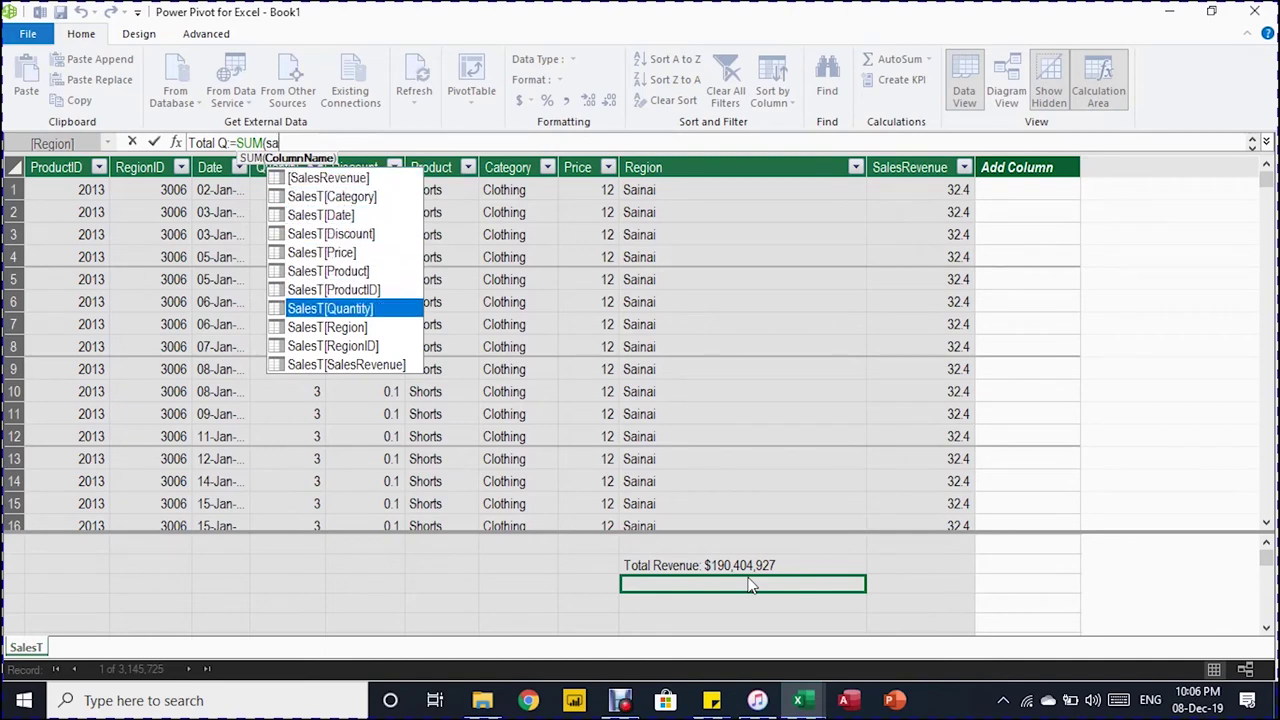
key("Tab")
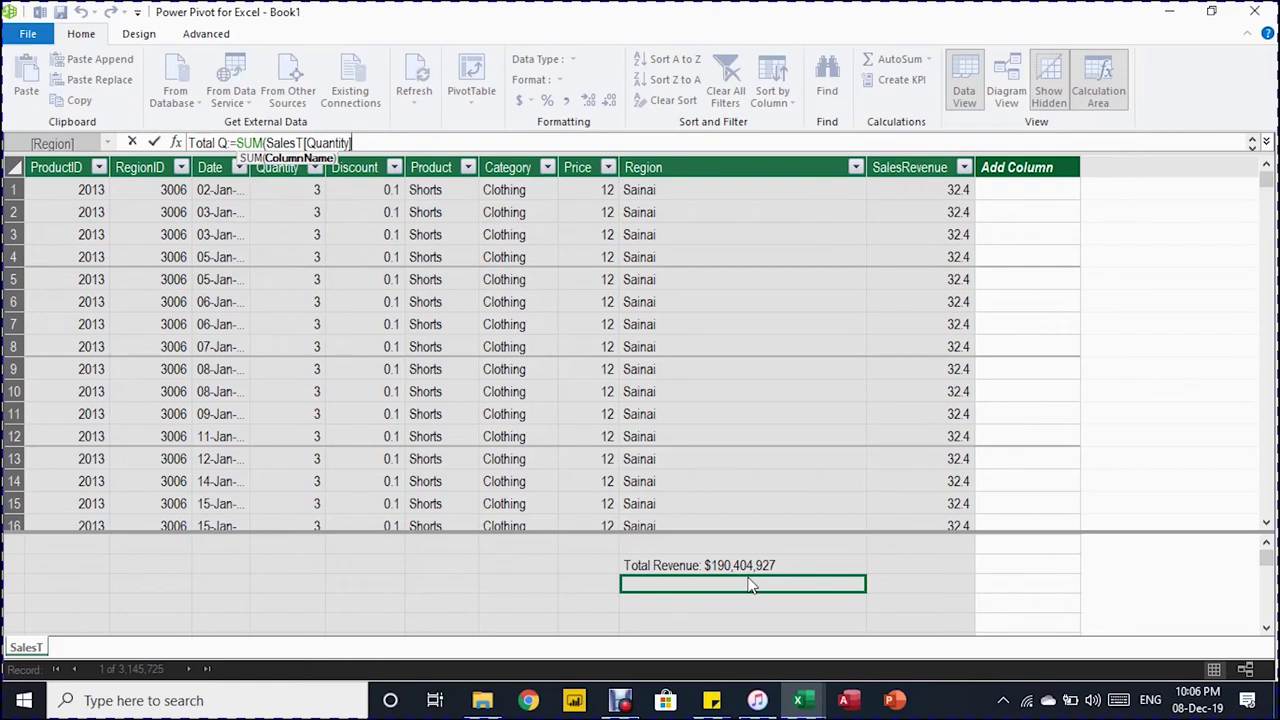
type(")")
key("Return")
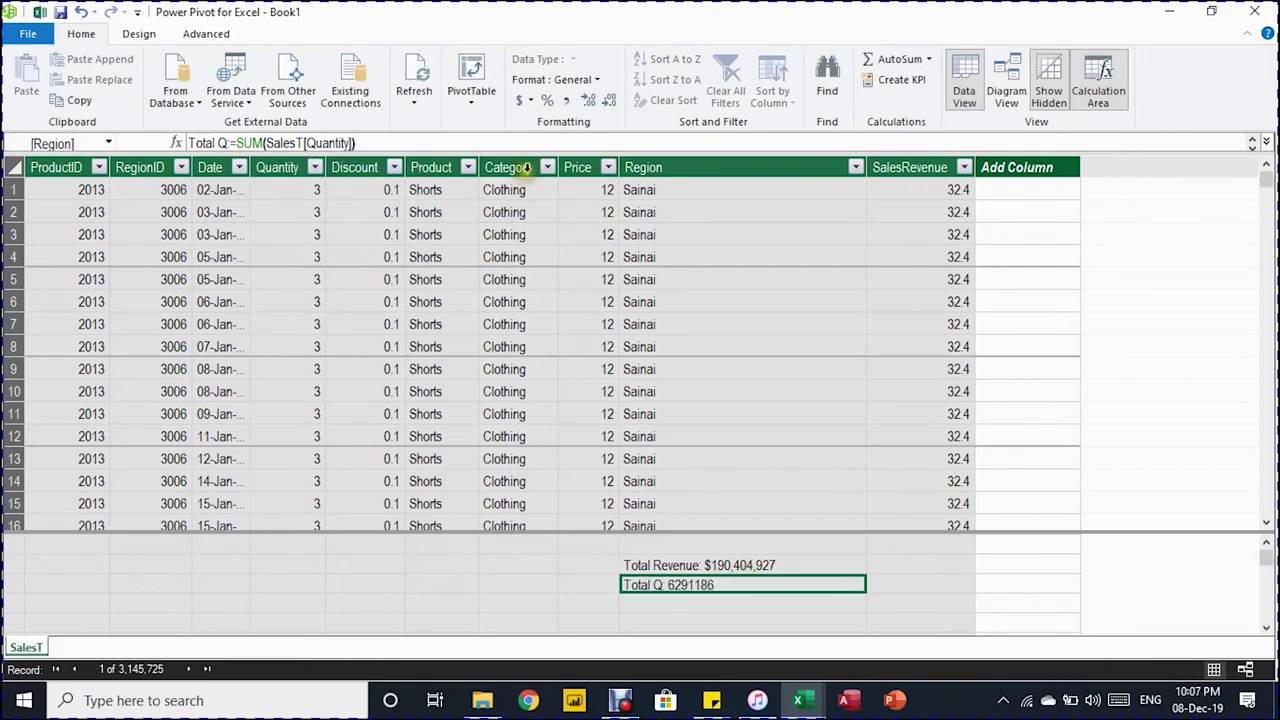
left_click(588, 100)
left_click(609, 101)
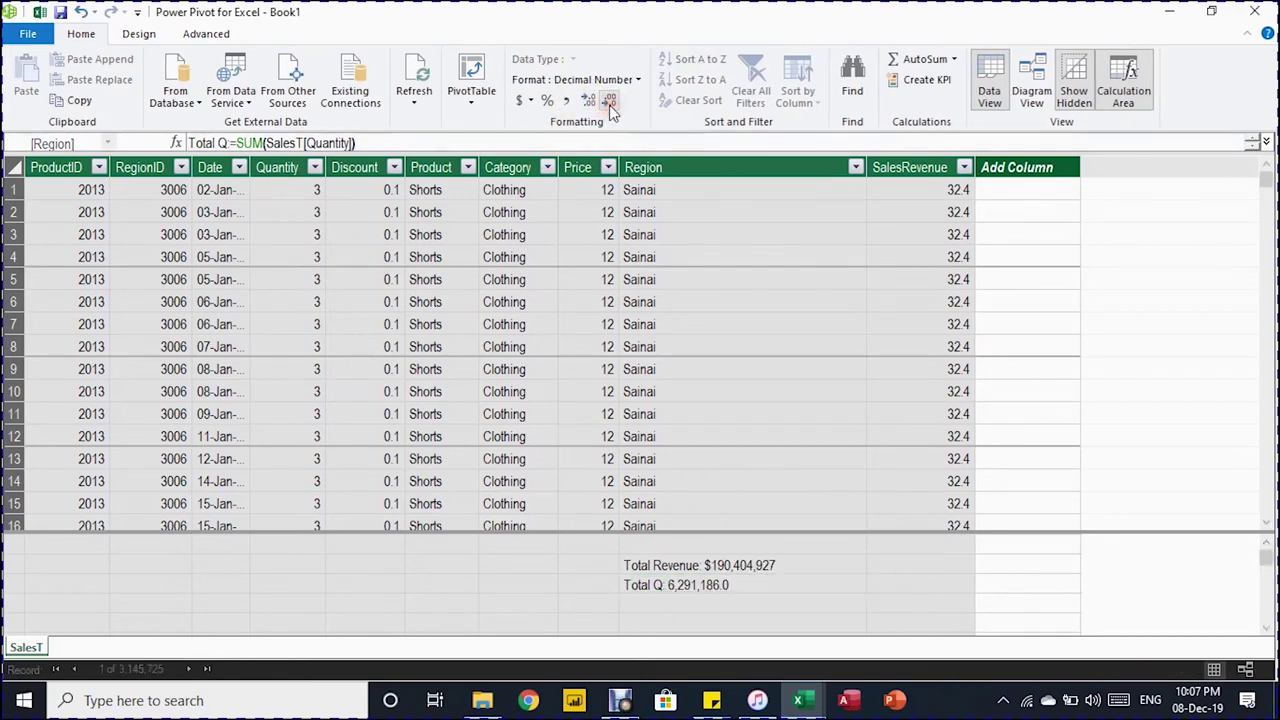
- Add a measure AVG Price below Total Q as [Total Revenue]/[Total Q], formatted as a decimal number with two decimals
left_click(715, 603)
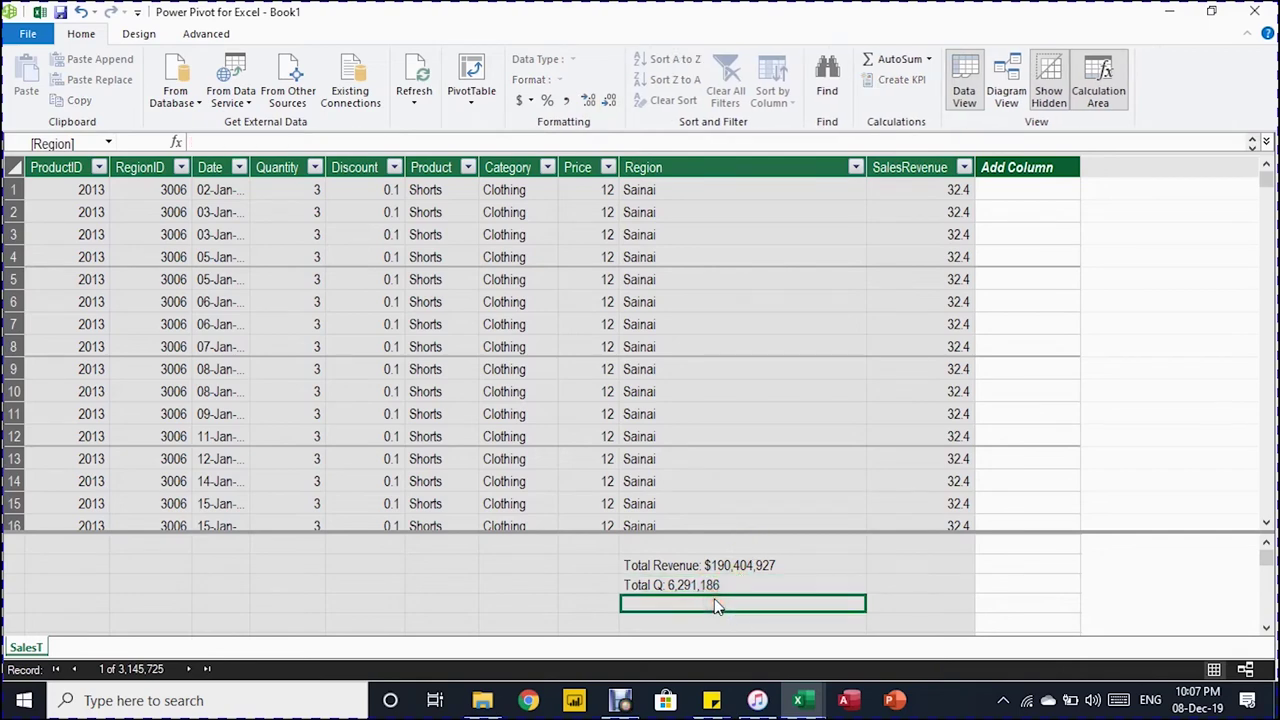
type("a")
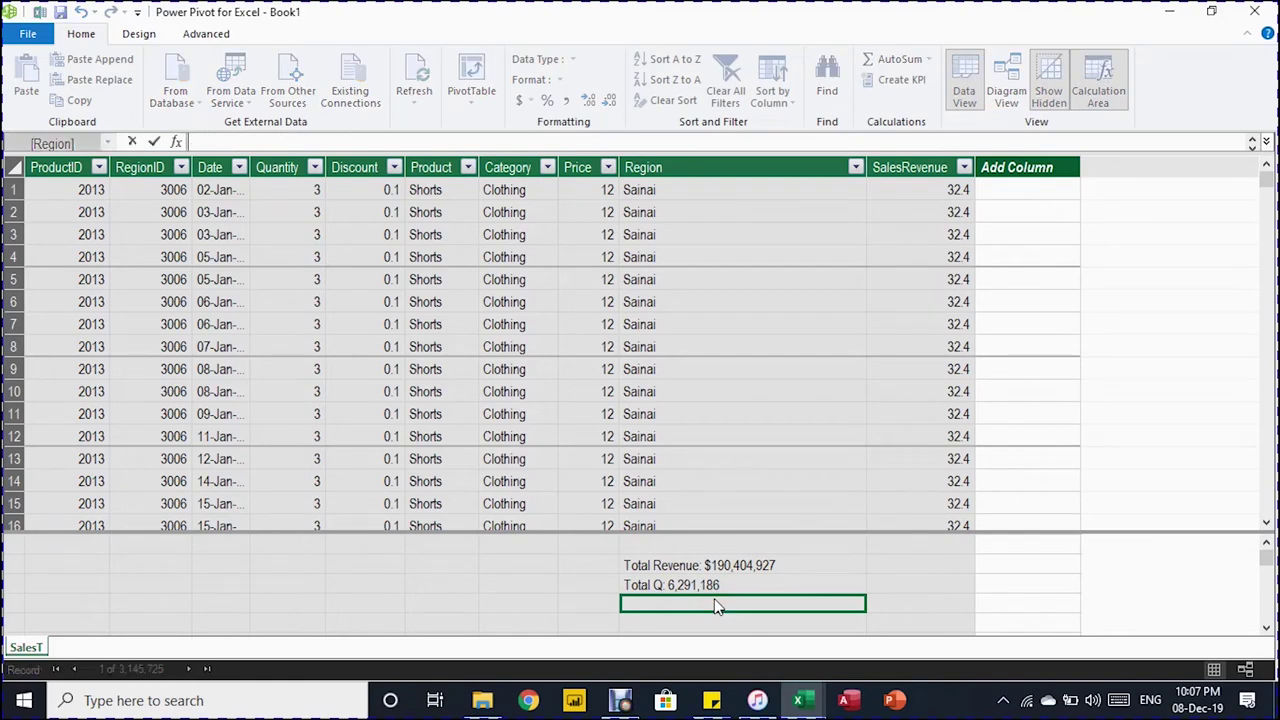
type("AVG Price:=")
type("[")
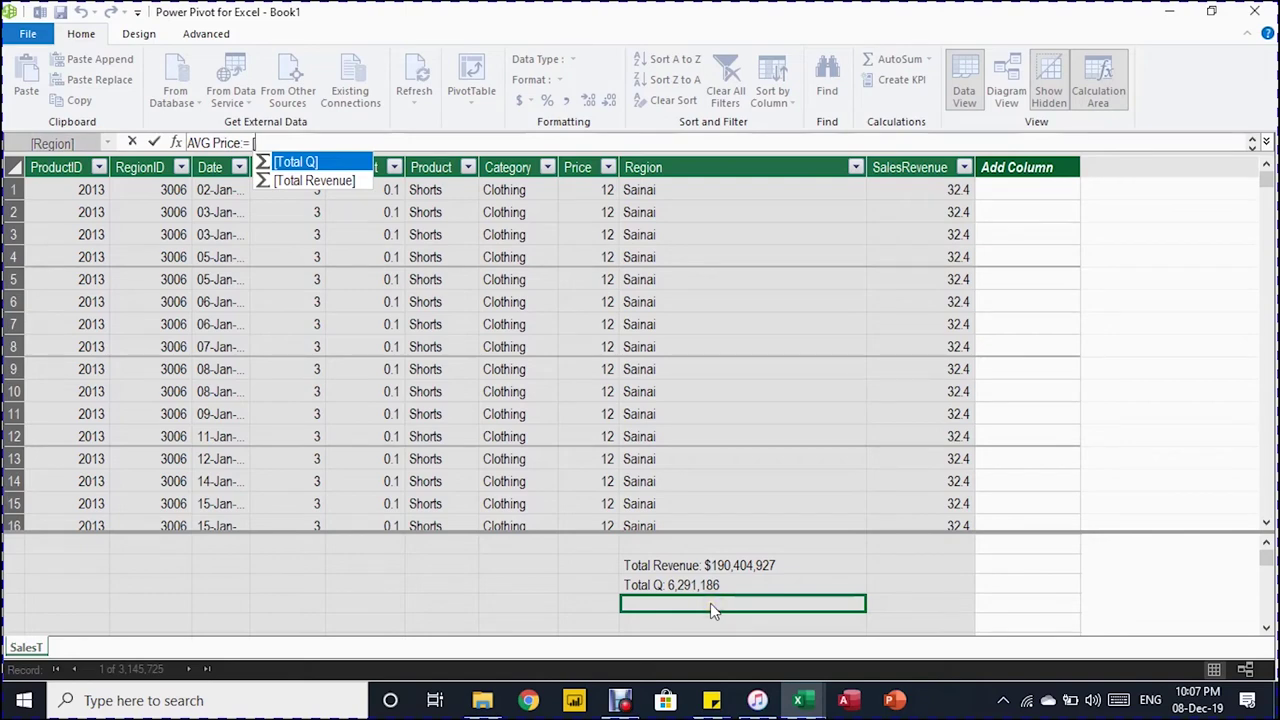
key("Down")
key("Tab")
type("/")
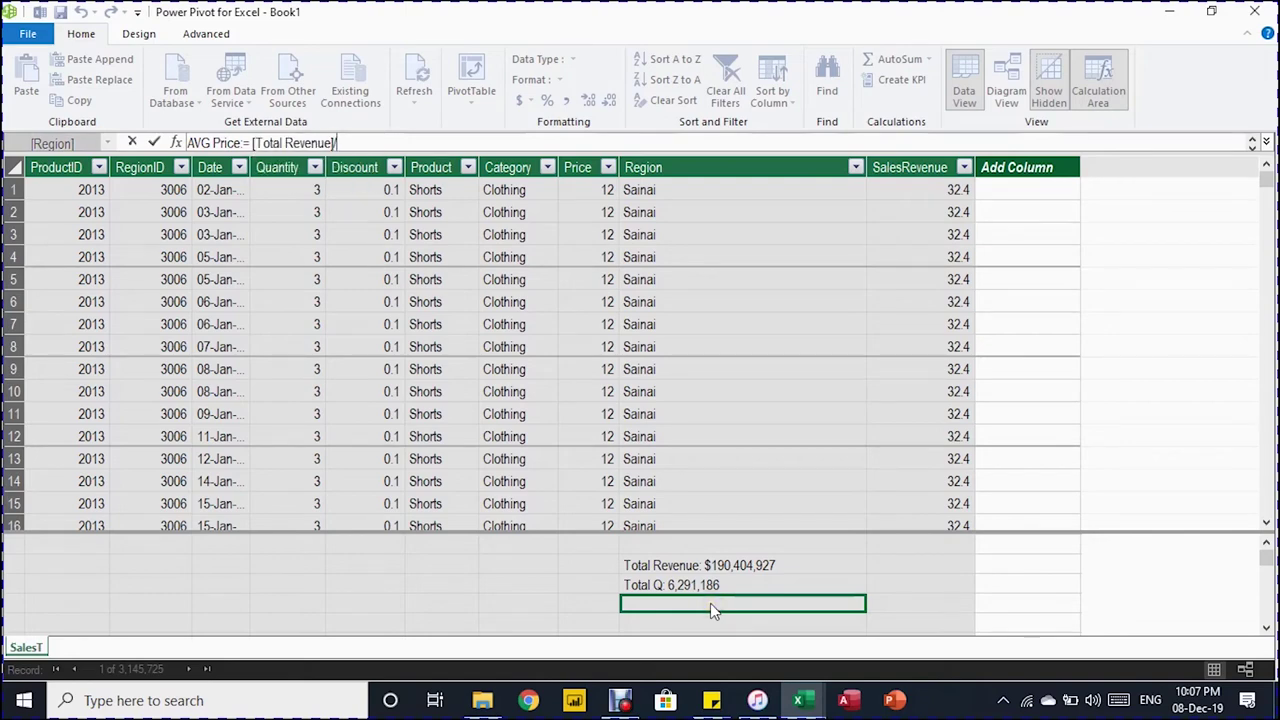
type("[Total Q]")
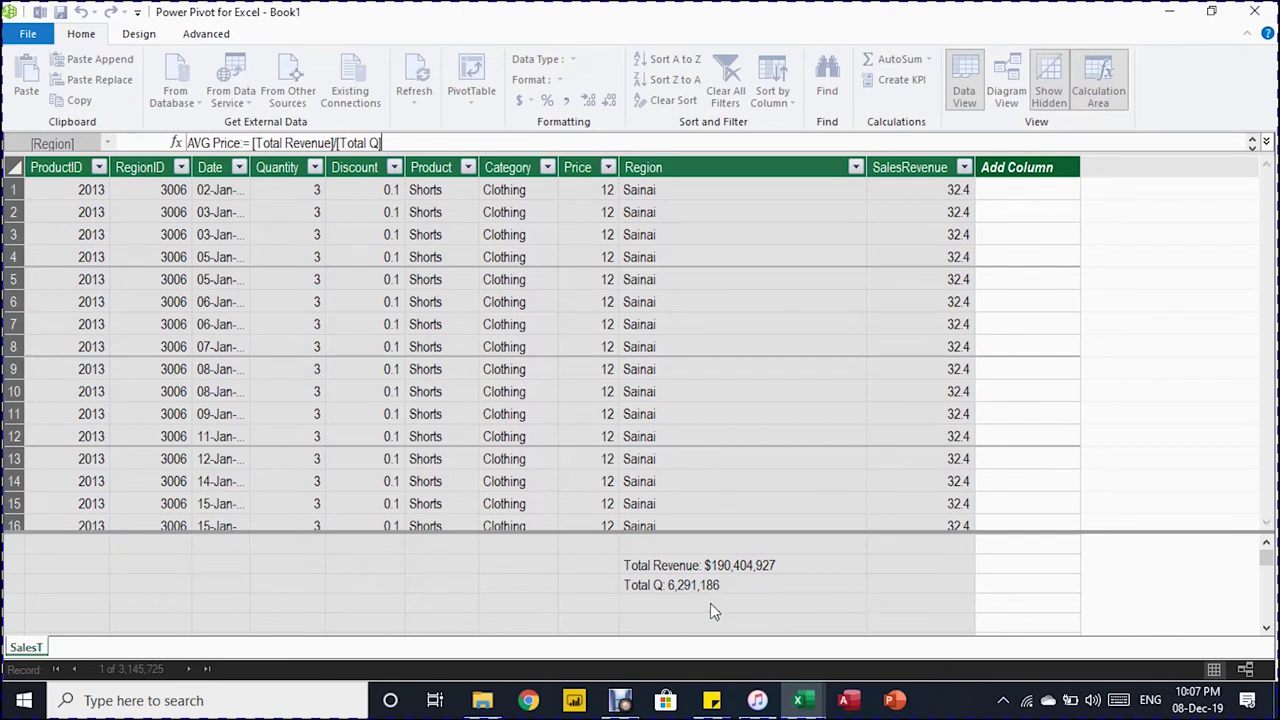
key("Return")
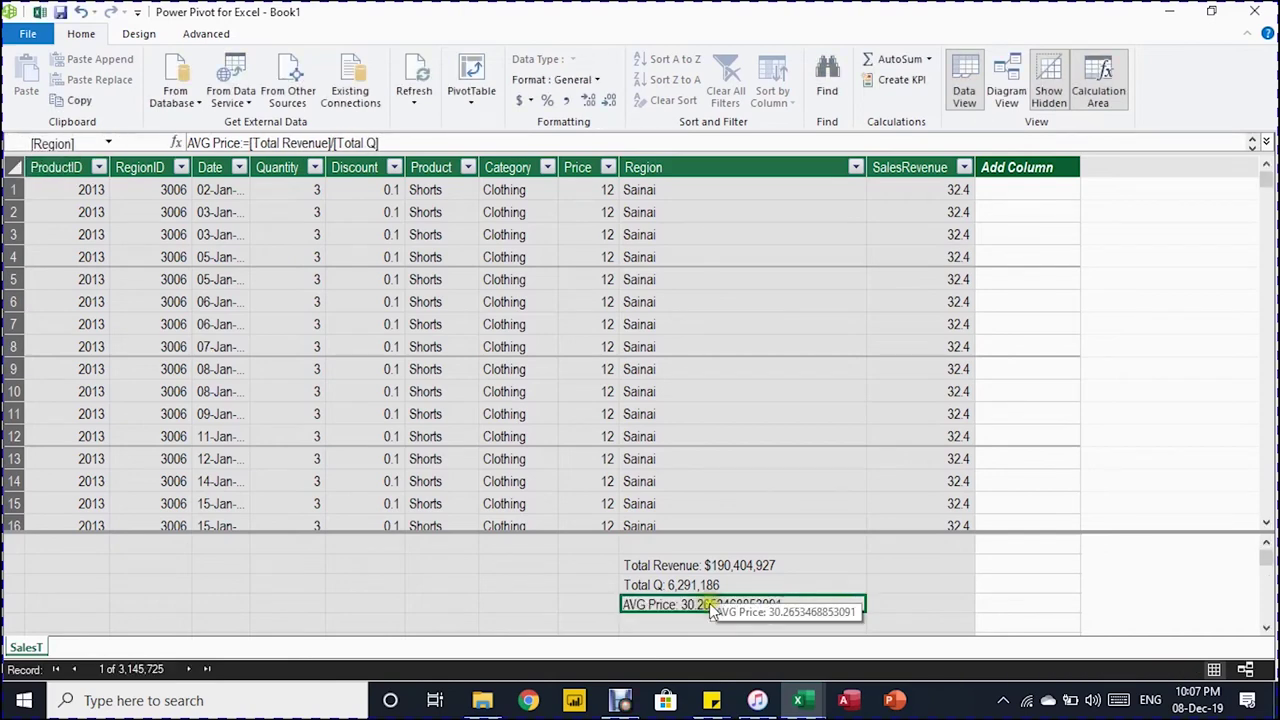
left_click(572, 98)
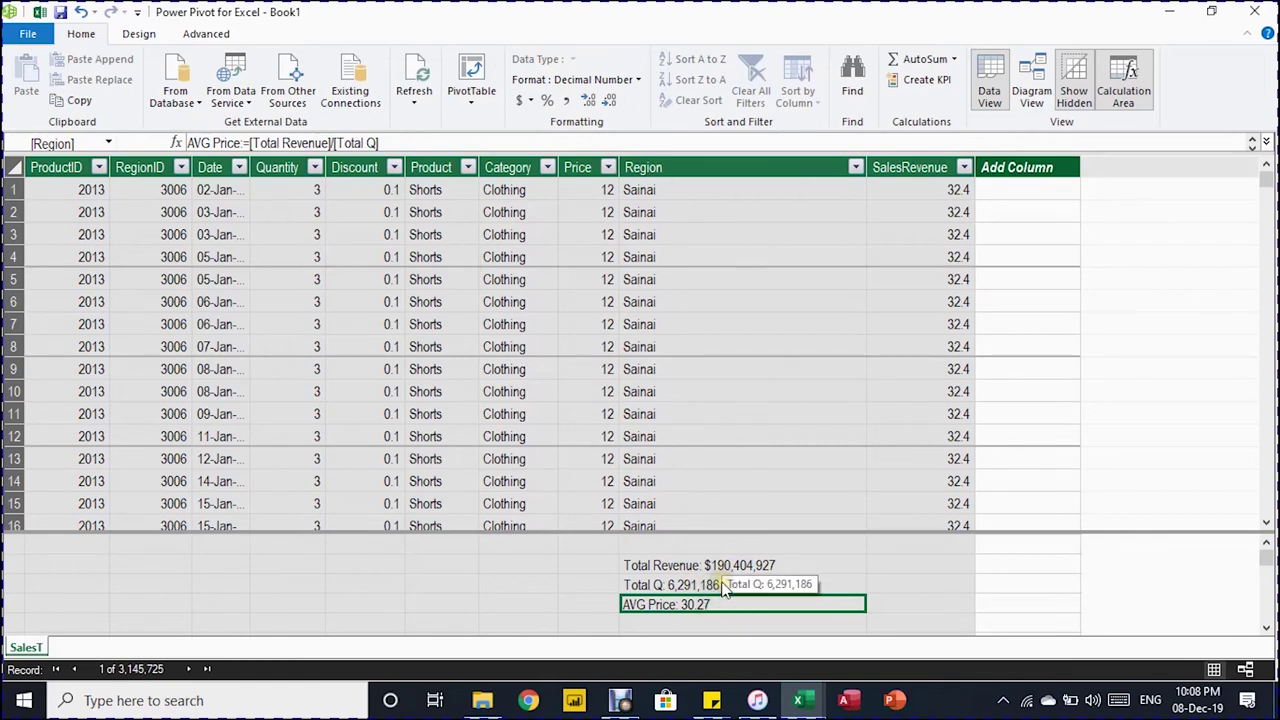
- Switch back to the Book1 workbook in Excel
left_click(804, 706)
left_click(790, 702)
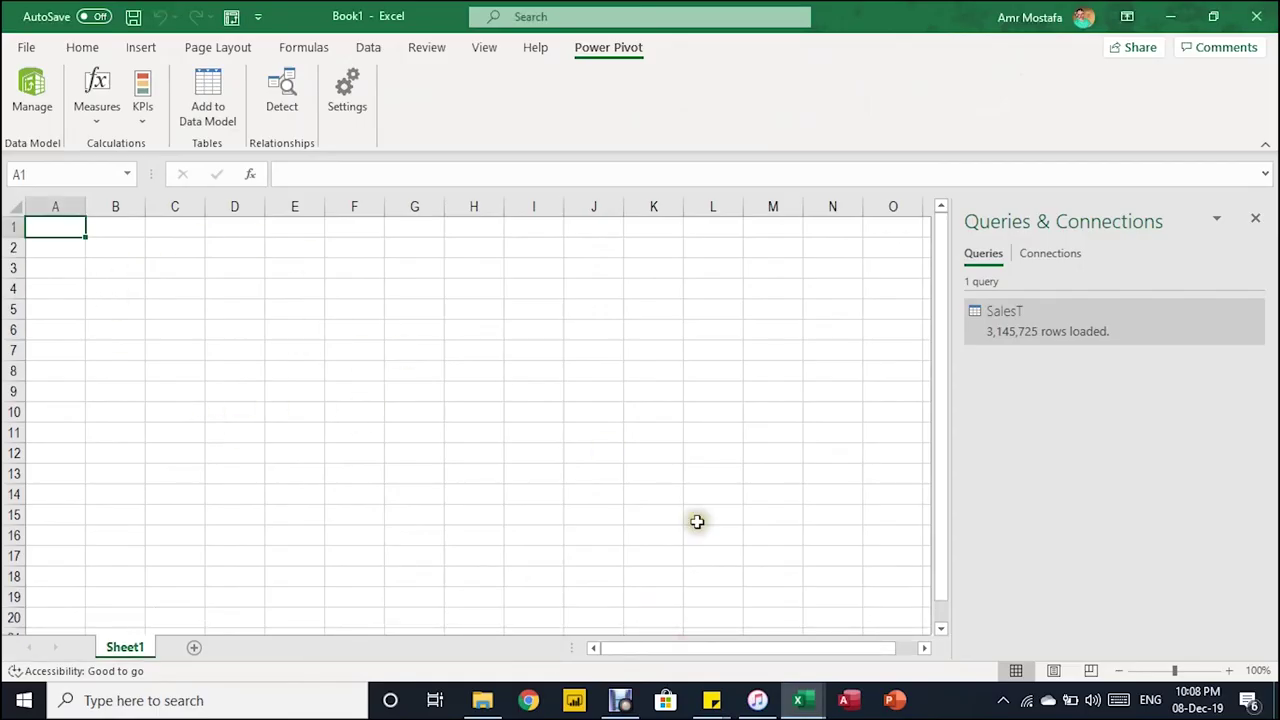
- Look back and forth between the Power Pivot data model window and the Book1 workbook to compare the two
mouse_move(817, 707)
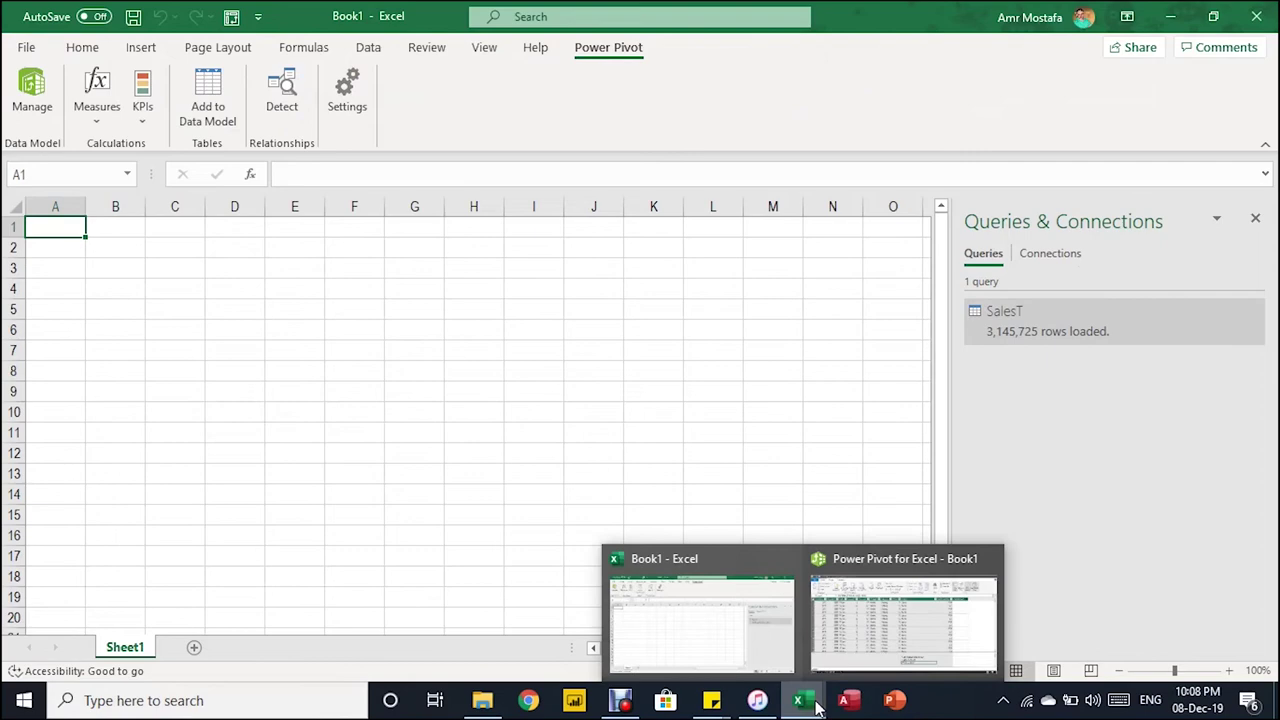
left_click(874, 655)
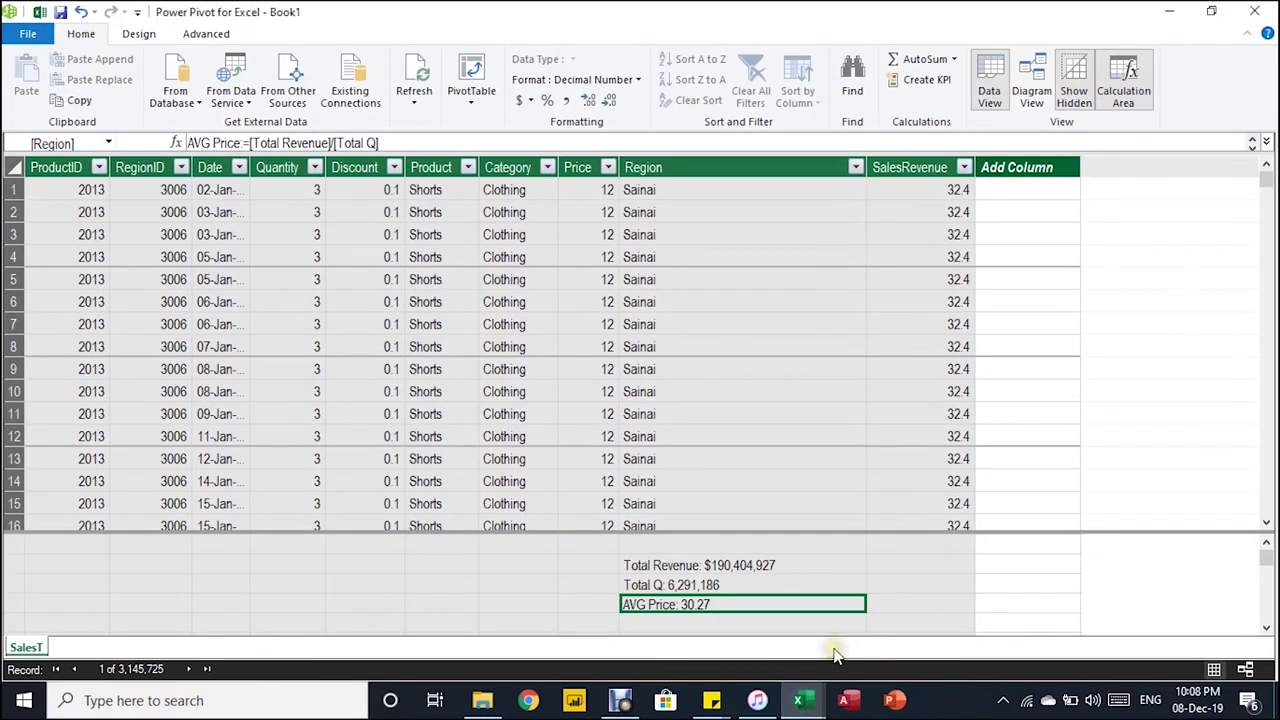
left_click(799, 700)
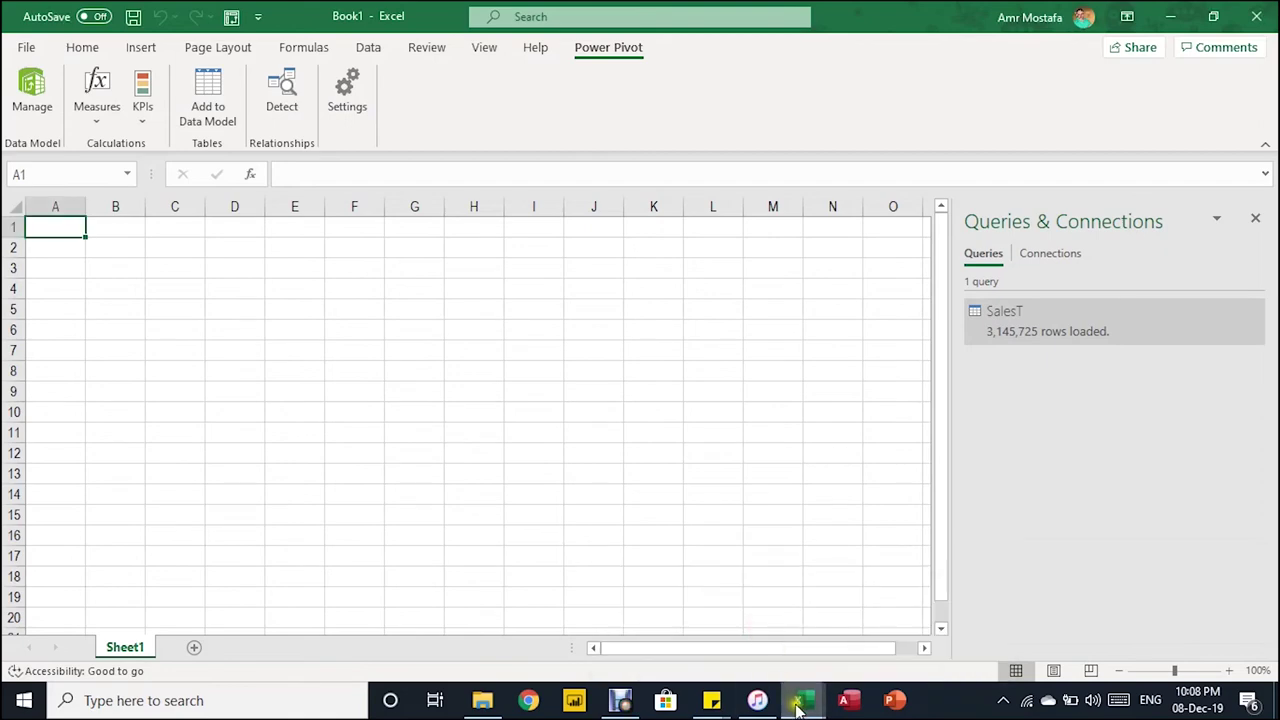
mouse_move(799, 700)
left_click(845, 640)
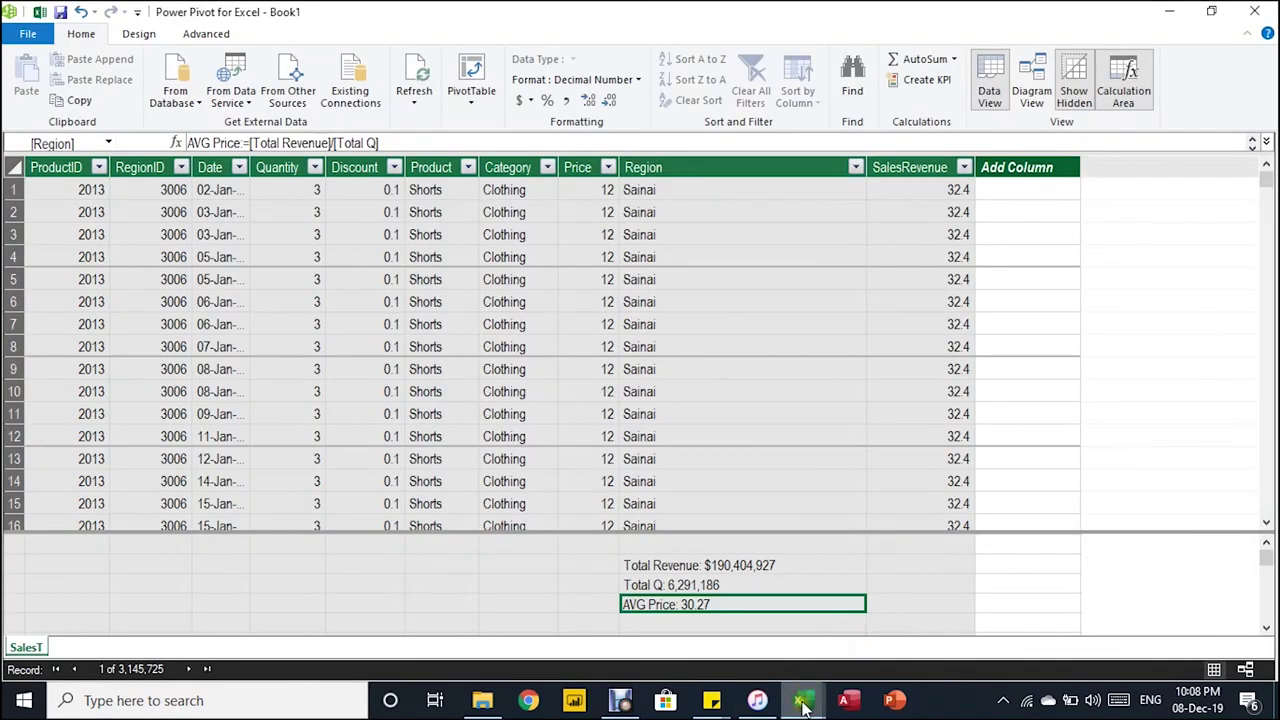
left_click(740, 595)
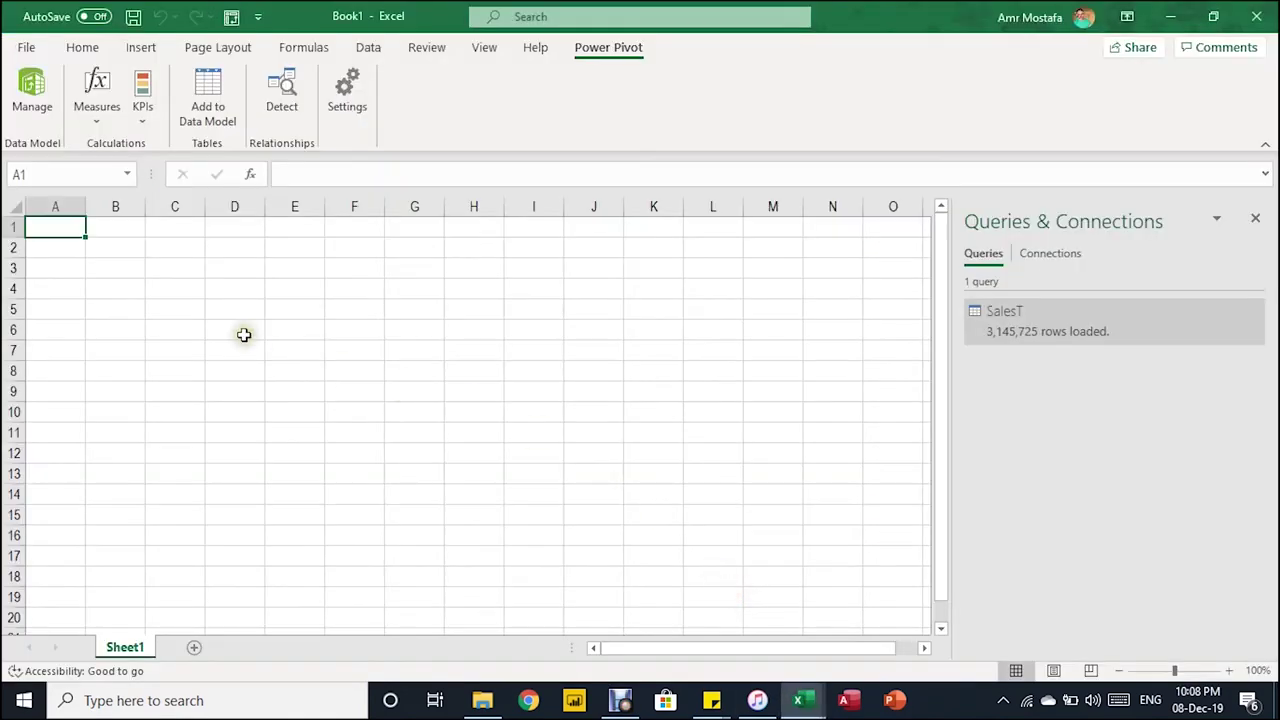
mouse_move(811, 697)
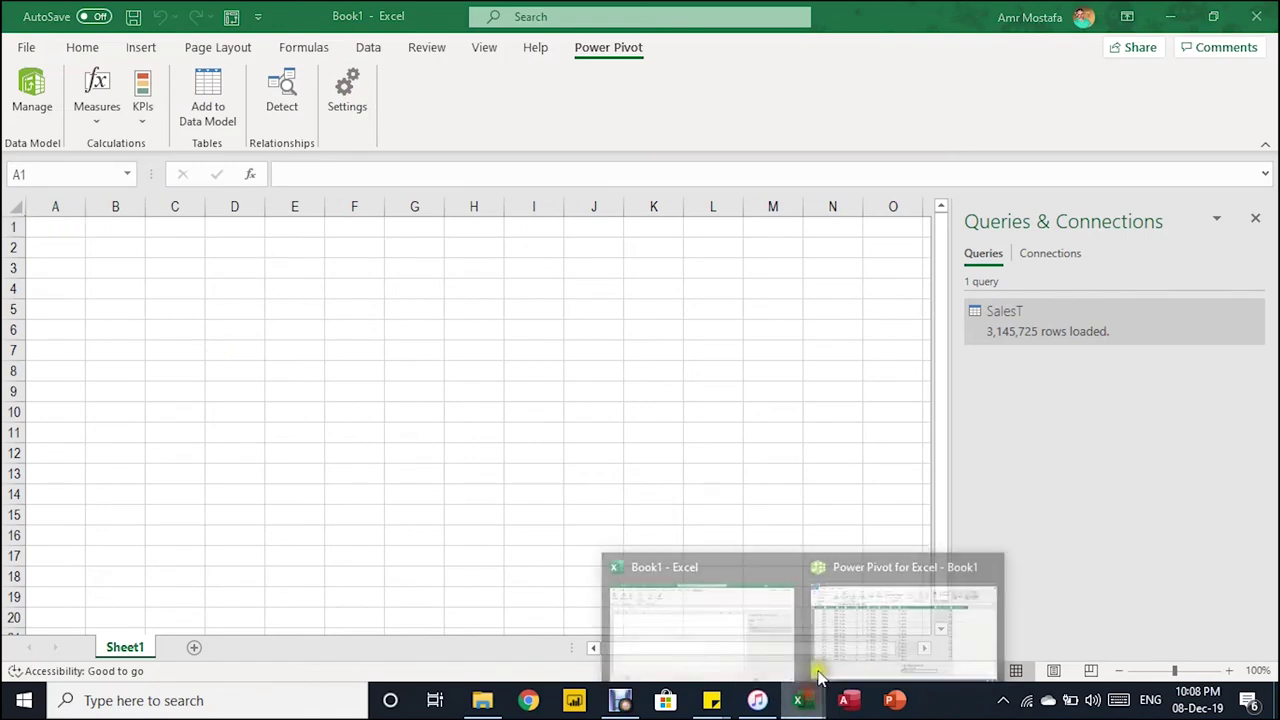
left_click(866, 625)
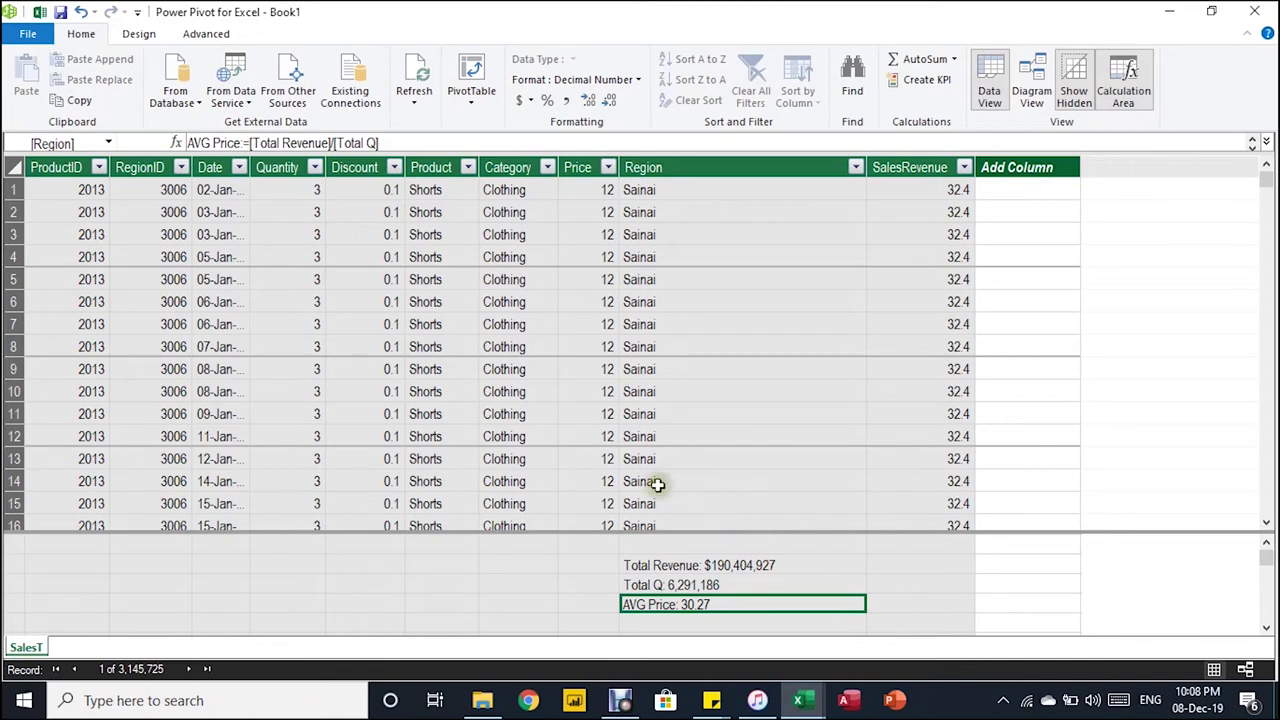
mouse_move(803, 710)
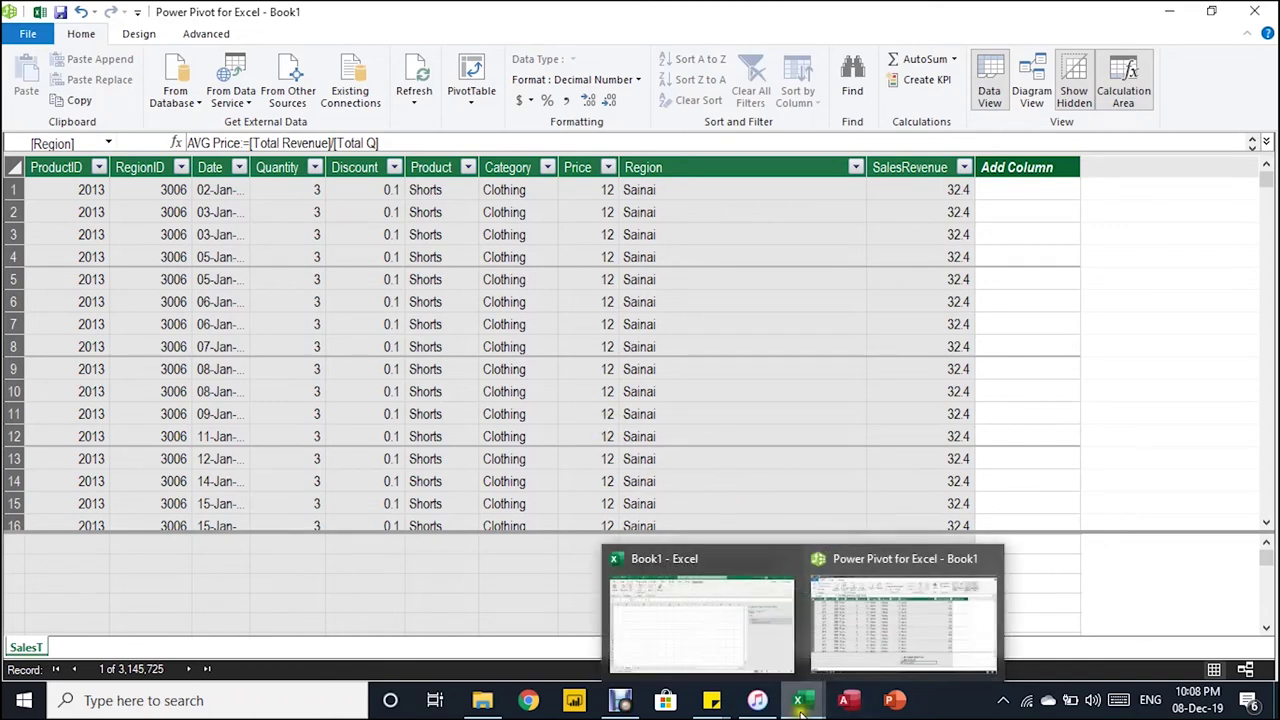
left_click(728, 656)
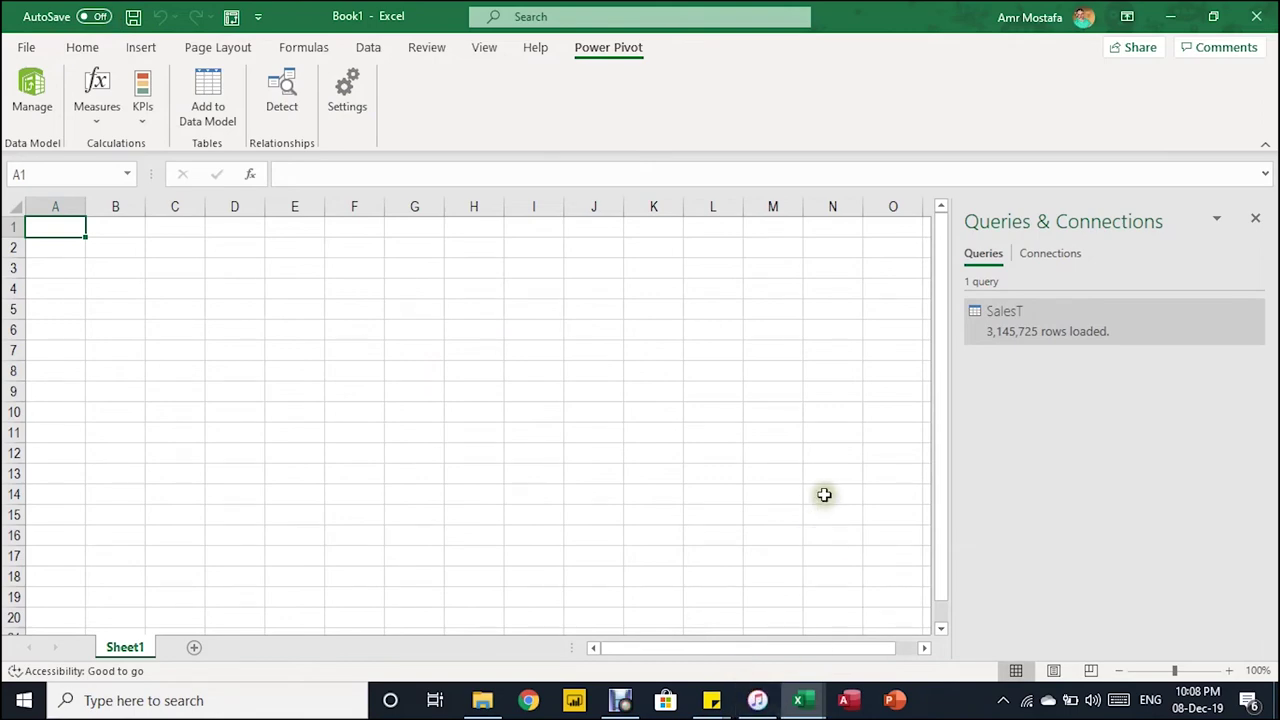
mouse_move(800, 706)
left_click(850, 645)
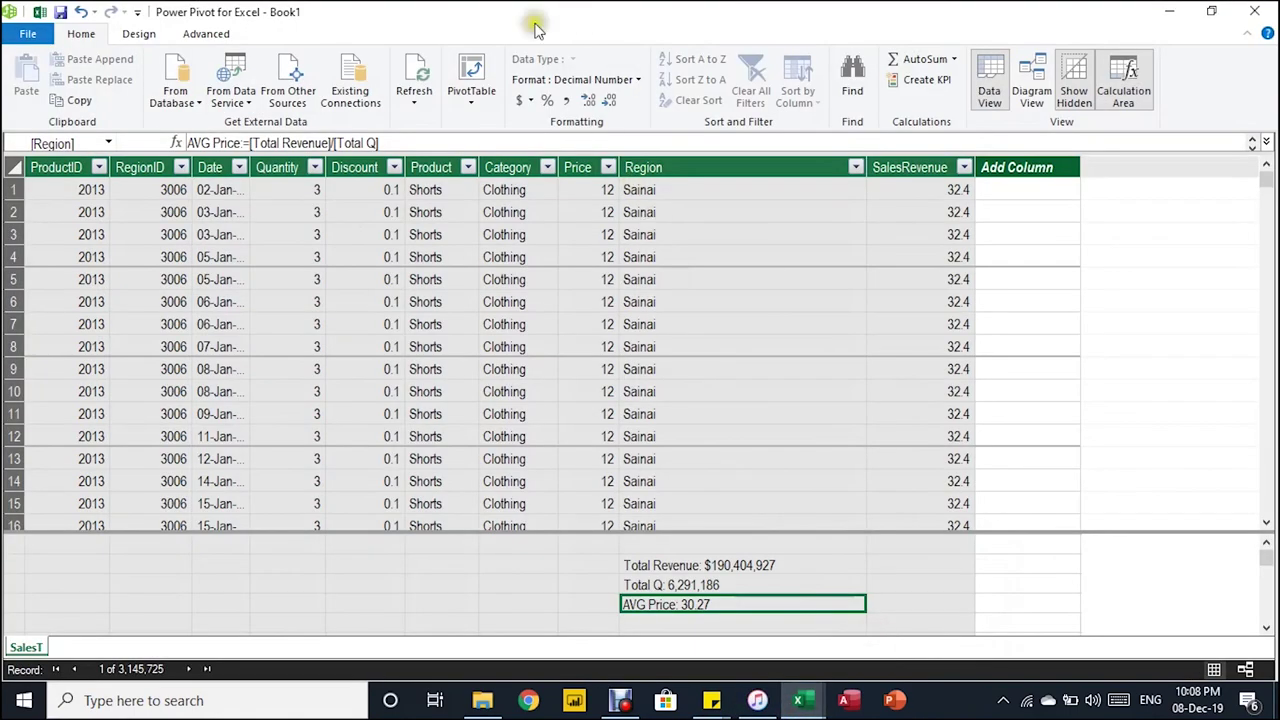
left_click(476, 74)
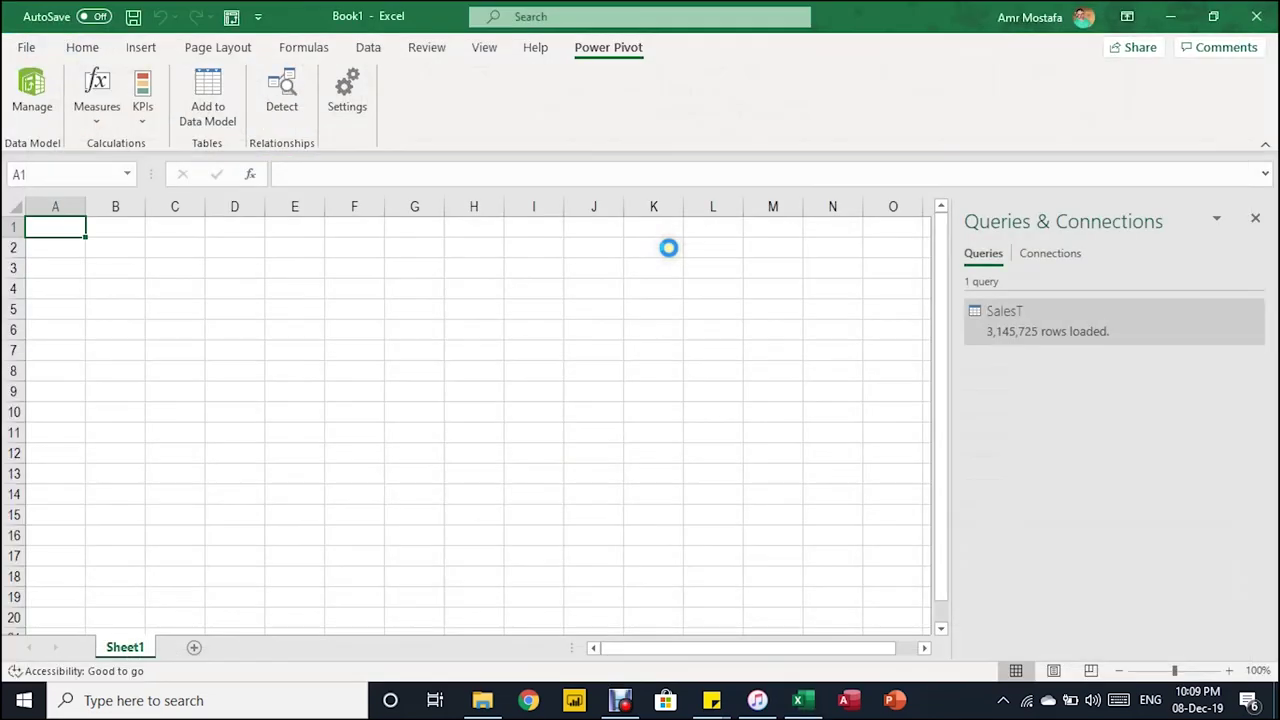
- Insert a PivotTable based on the workbook's Data Model at cell C5 of the existing Sheet1
left_click(176, 305)
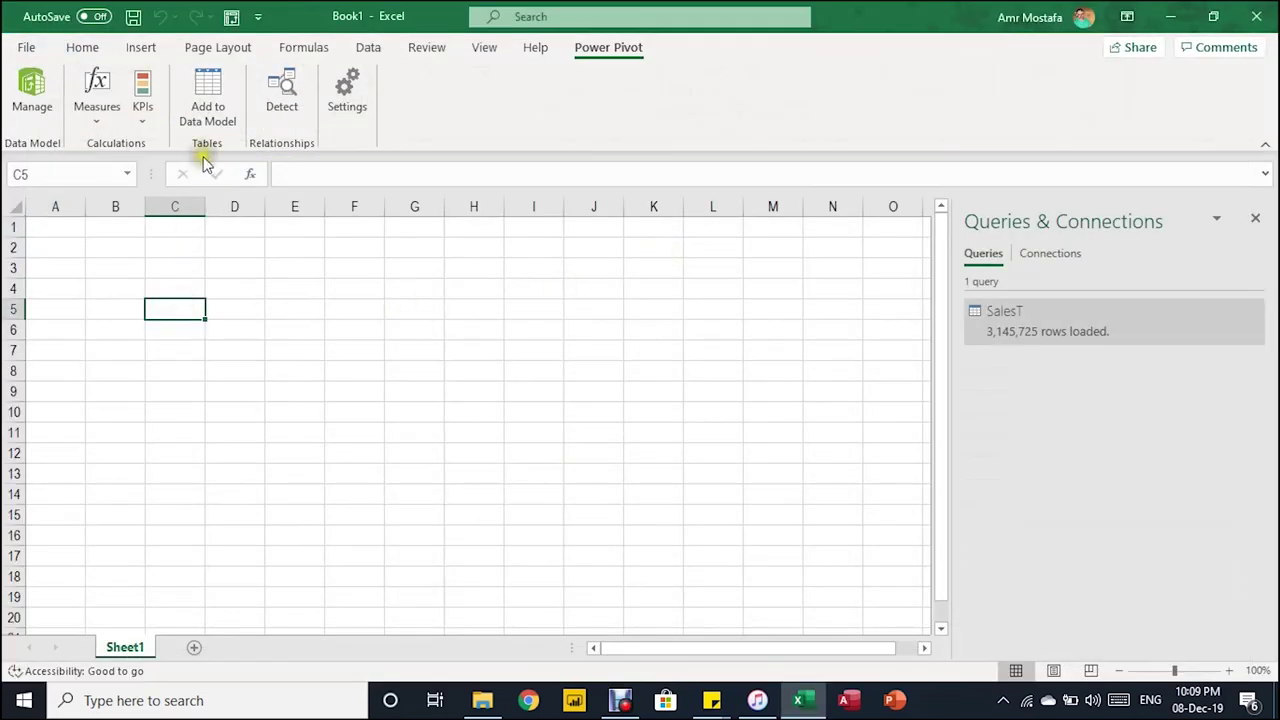
left_click(130, 48)
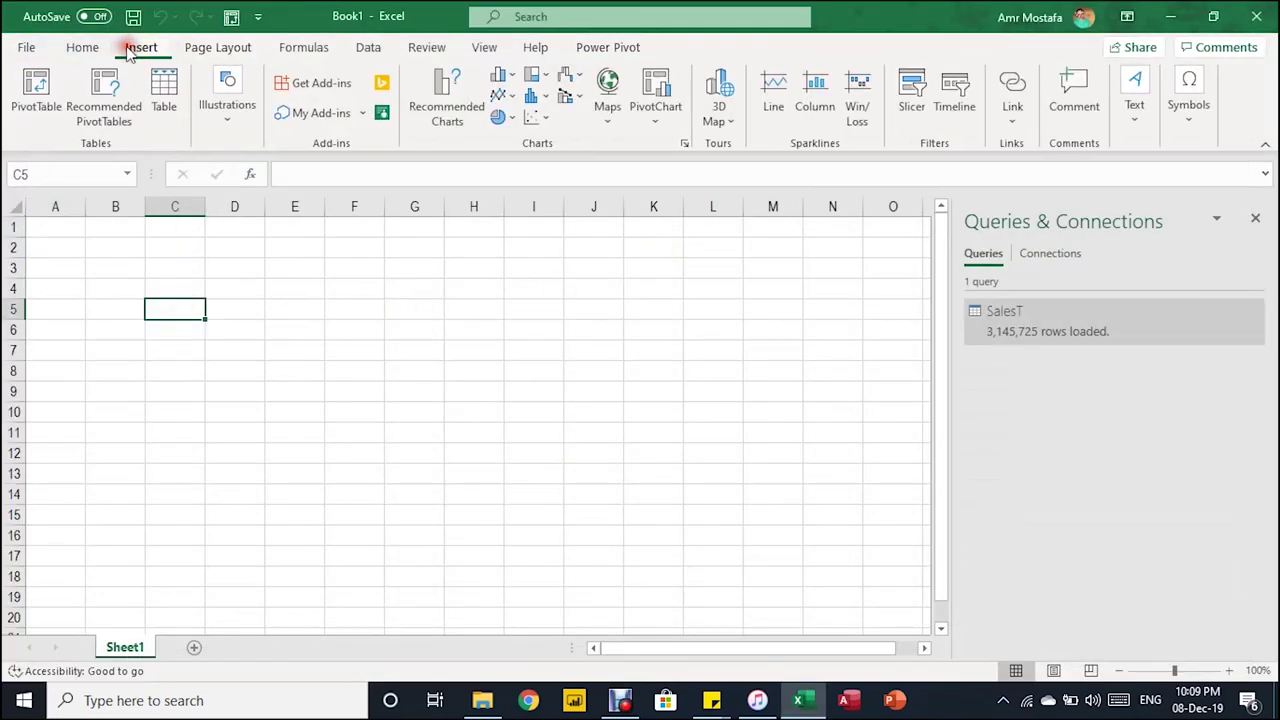
left_click(30, 105)
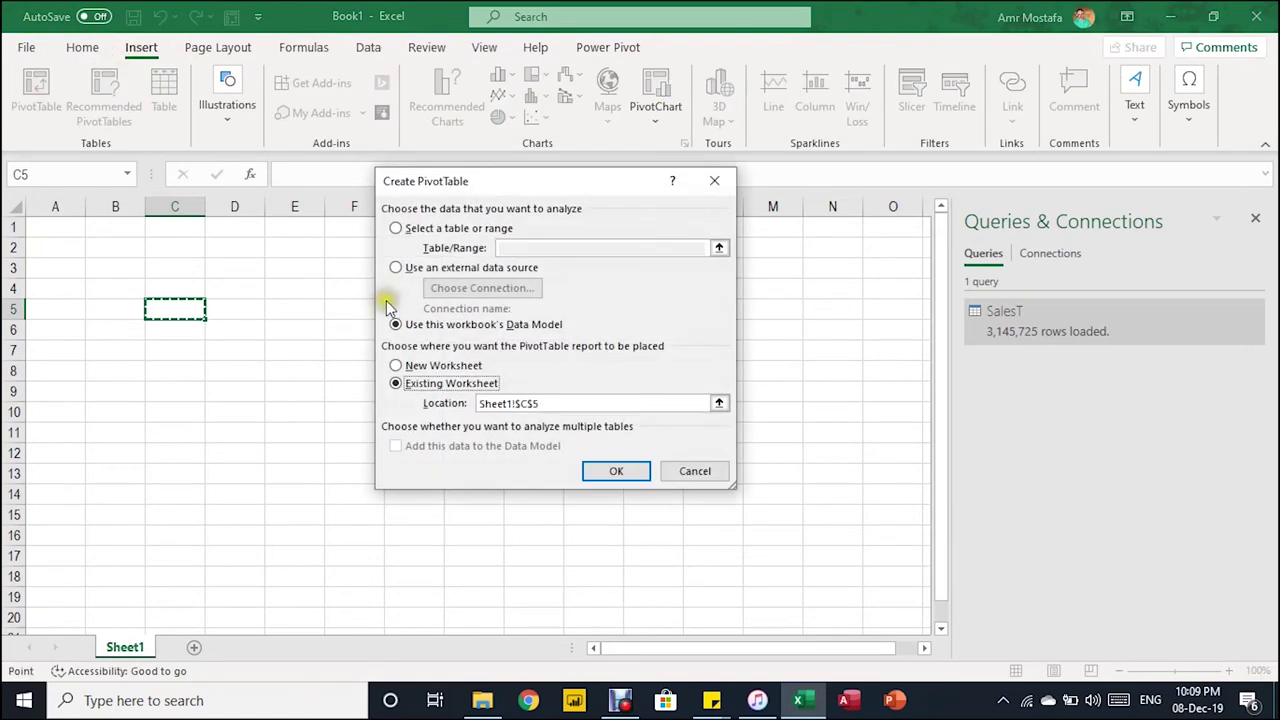
key("Return")
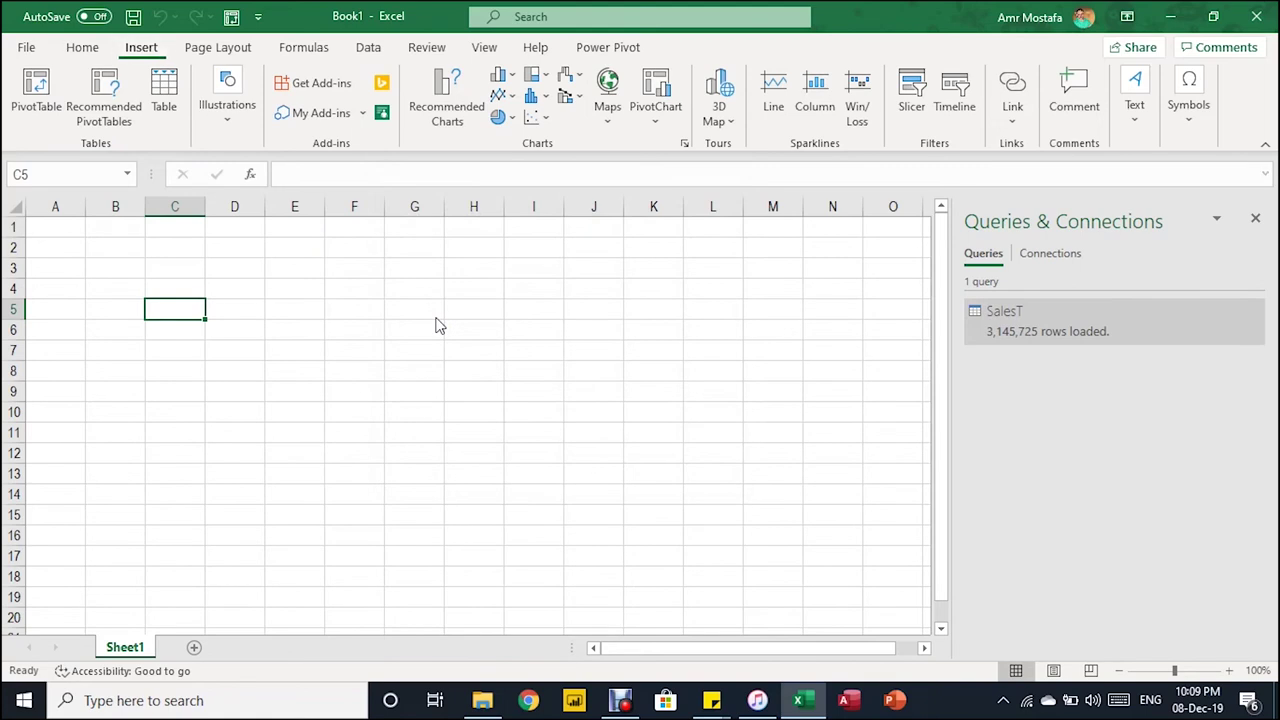
key("alt+n")
key("v")
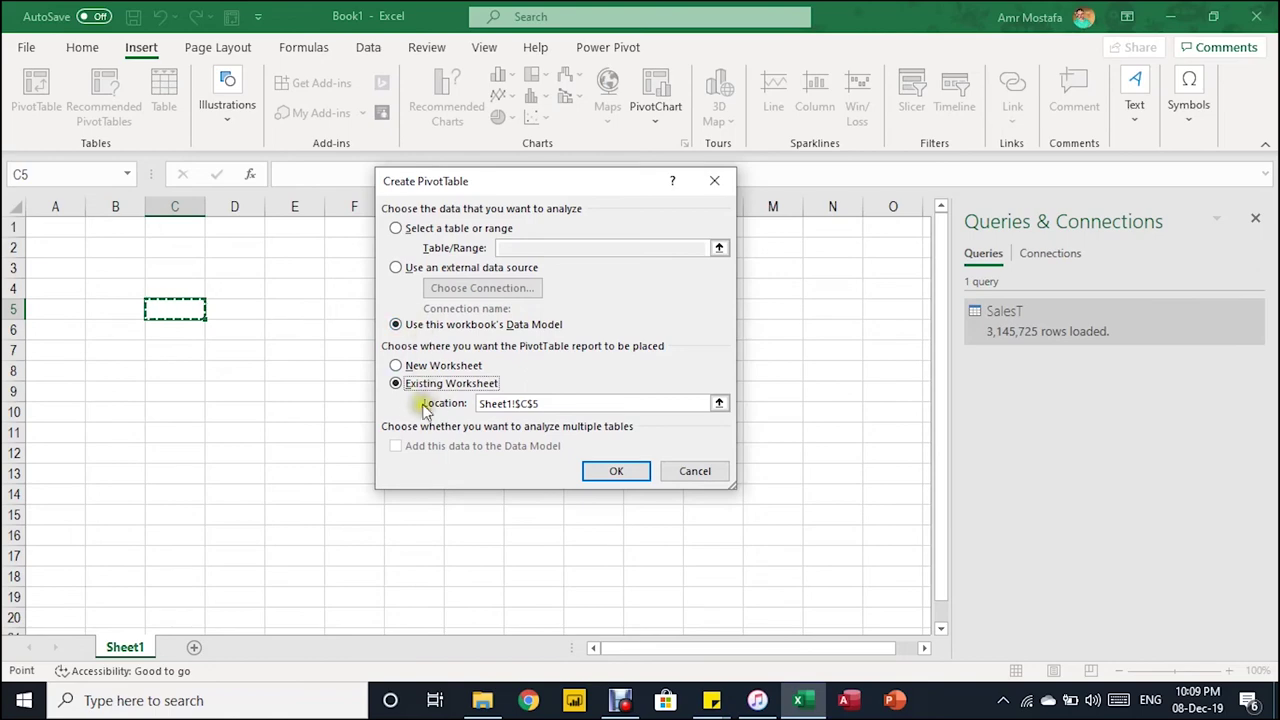
left_click(595, 471)
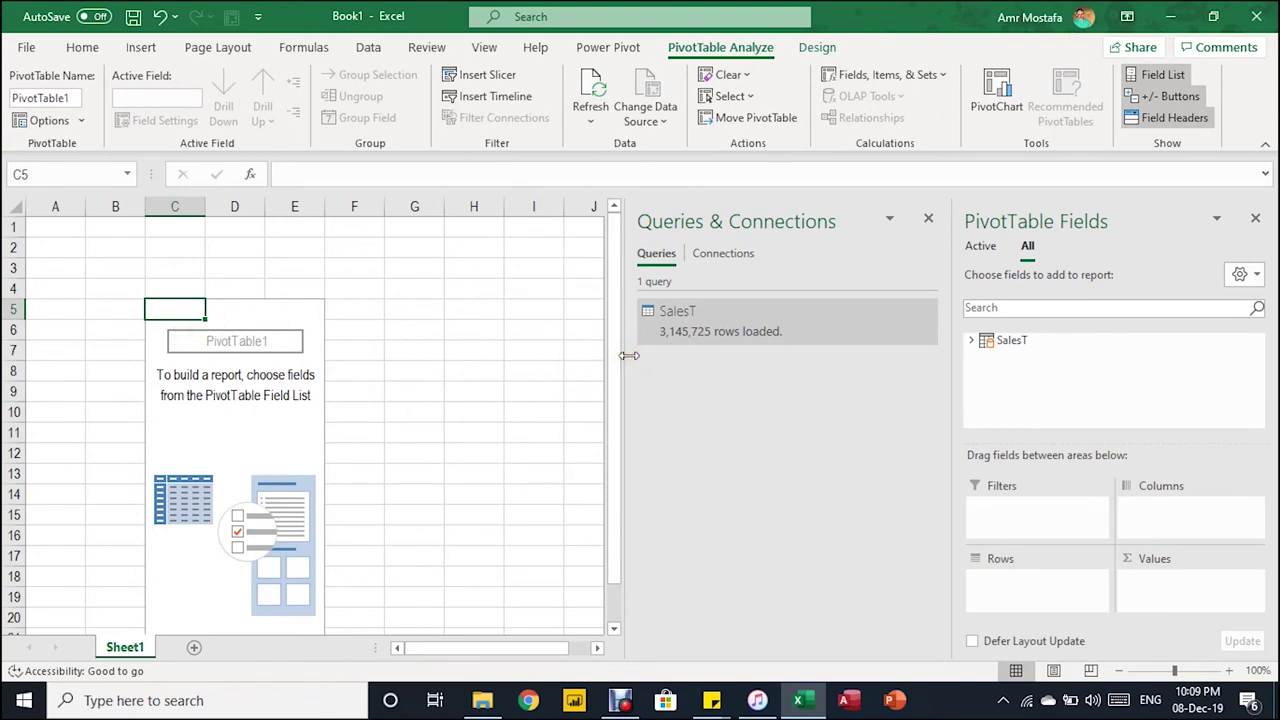
- Close the Queries & Connections pane and add SalesT's Total Revenue, Total Q and AVG Price measures as PivotTable values
left_click(928, 218)
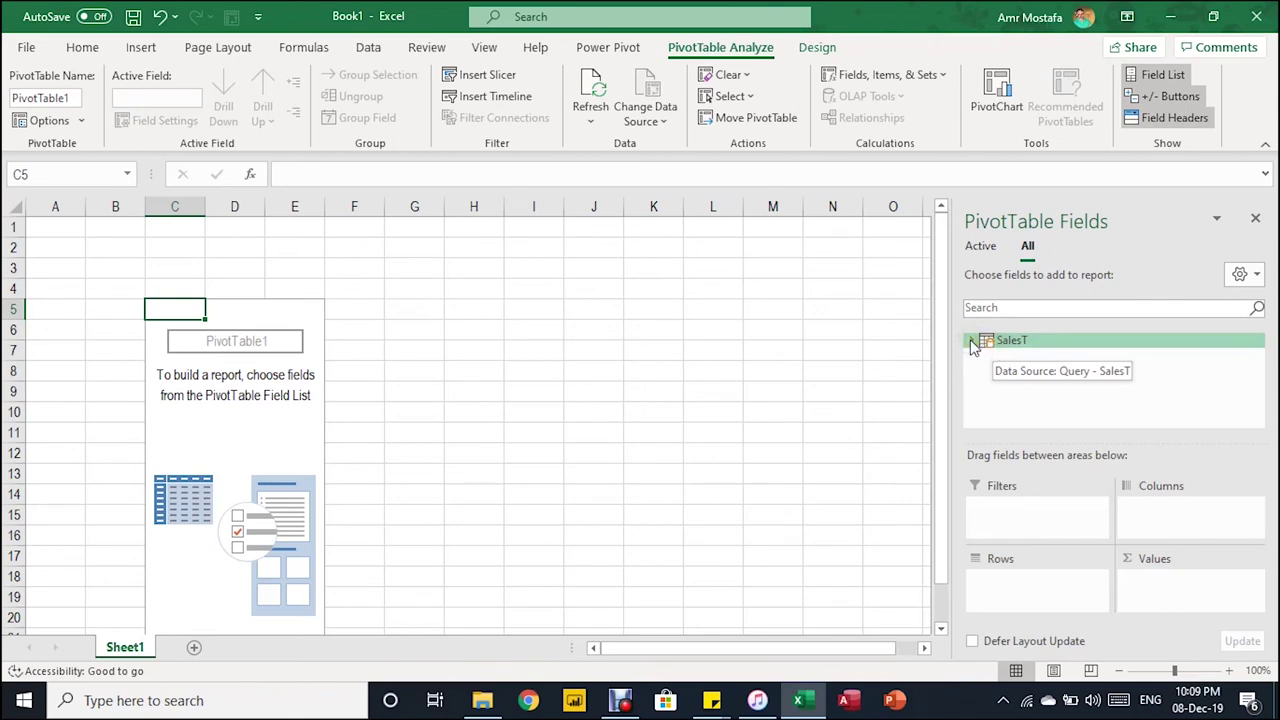
left_click(972, 341)
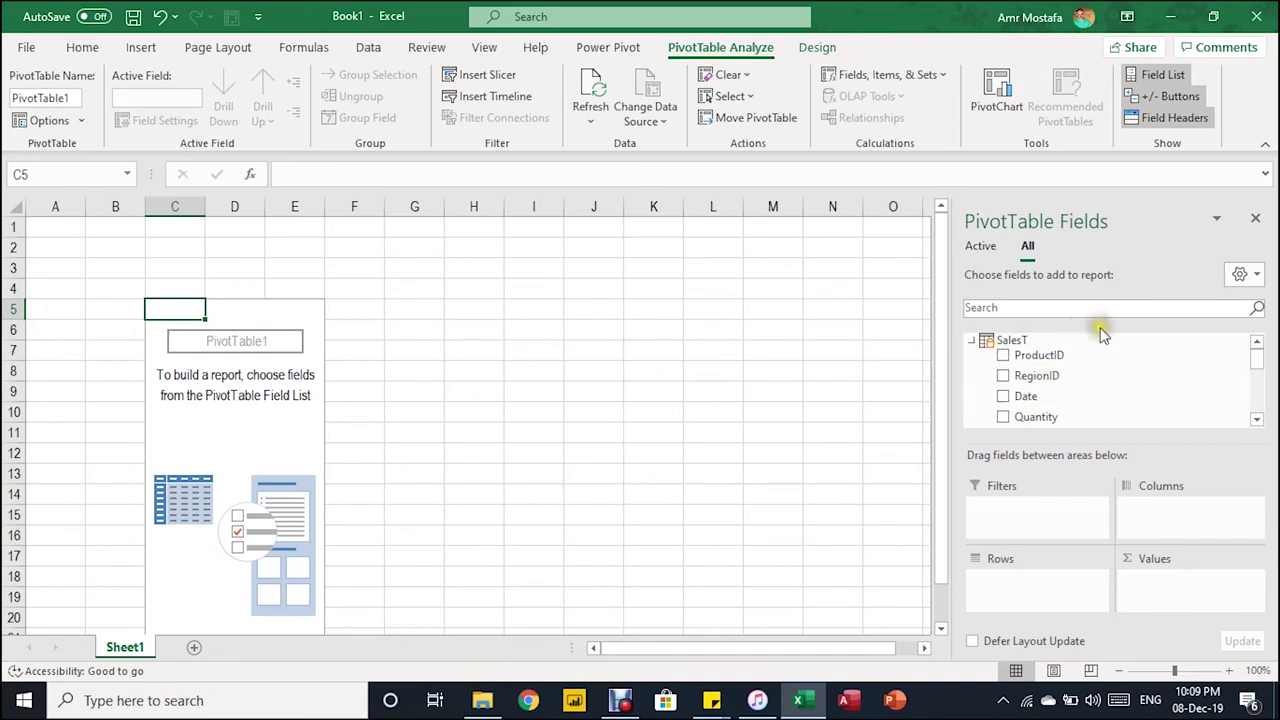
scroll(1100, 370, "down", 5)
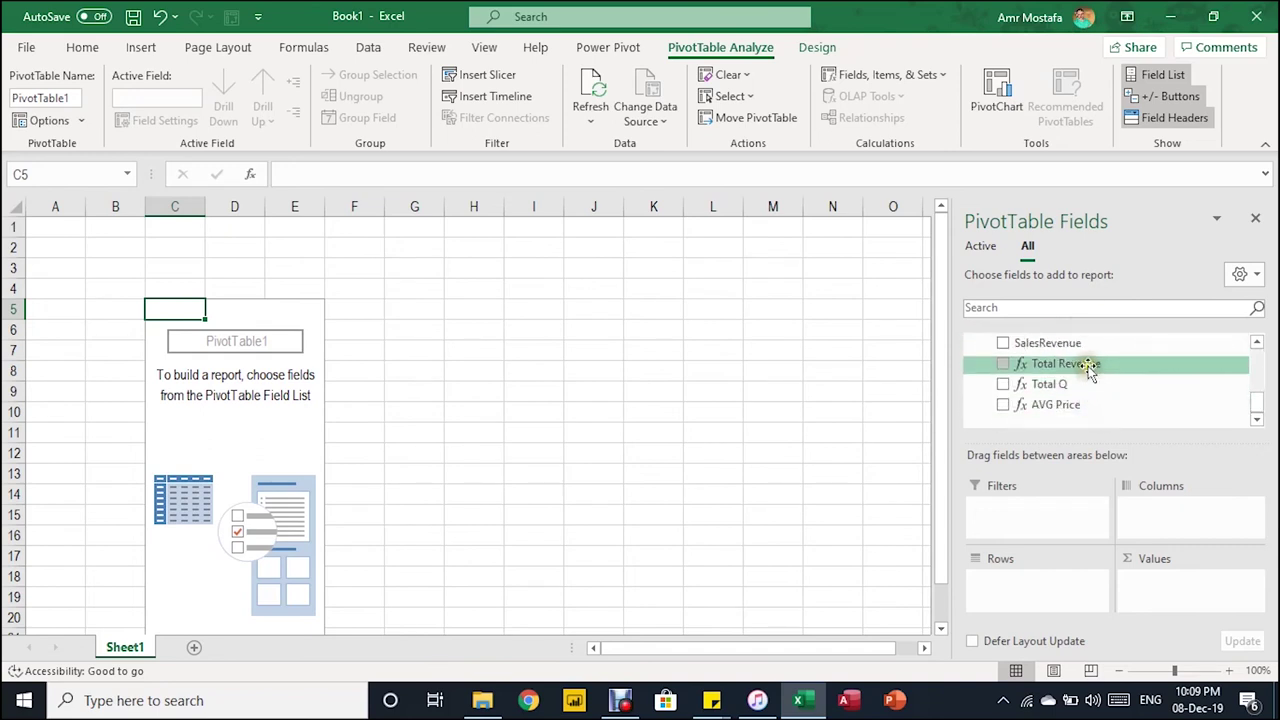
left_click_drag(1089, 365, 1175, 603)
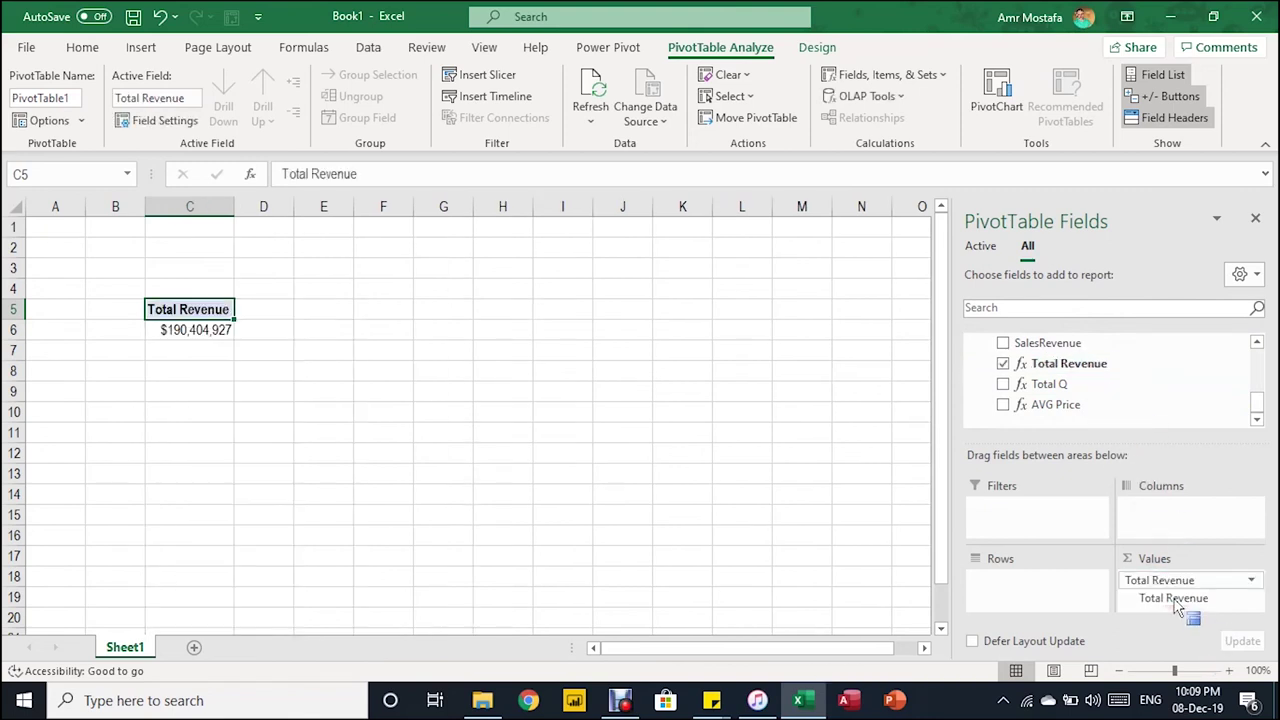
left_click(192, 335)
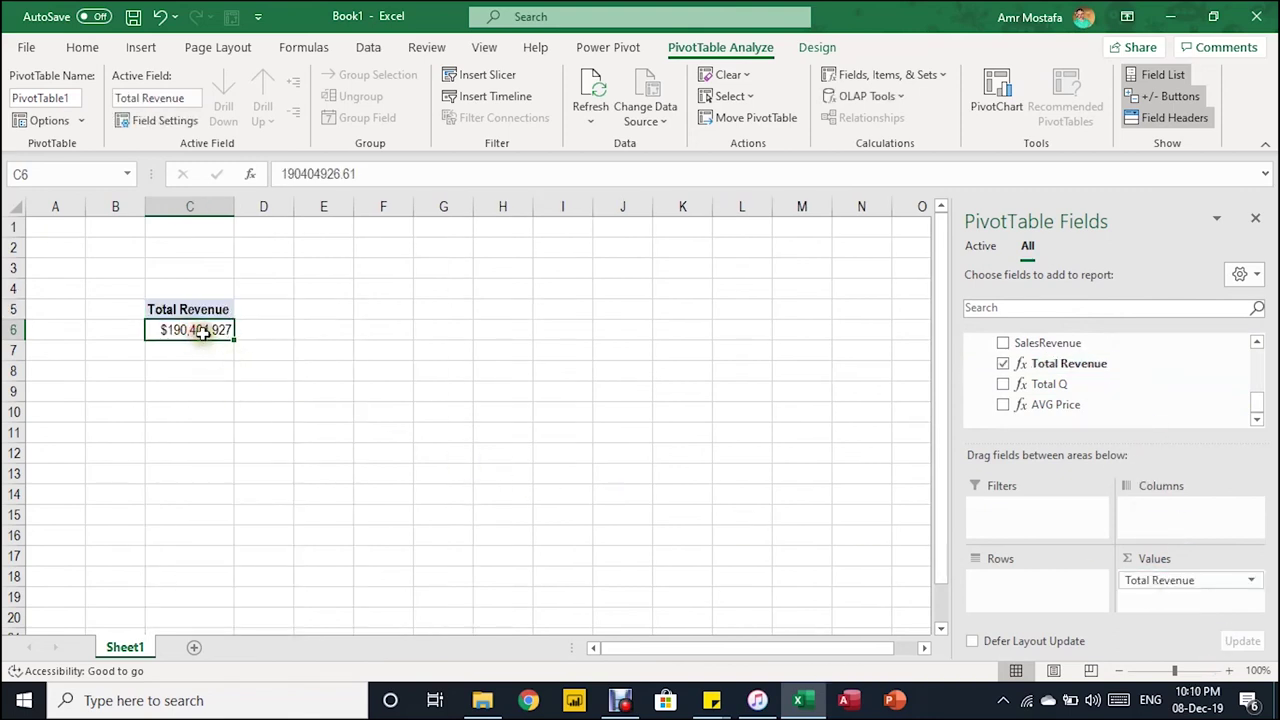
left_click_drag(1028, 385, 1200, 598)
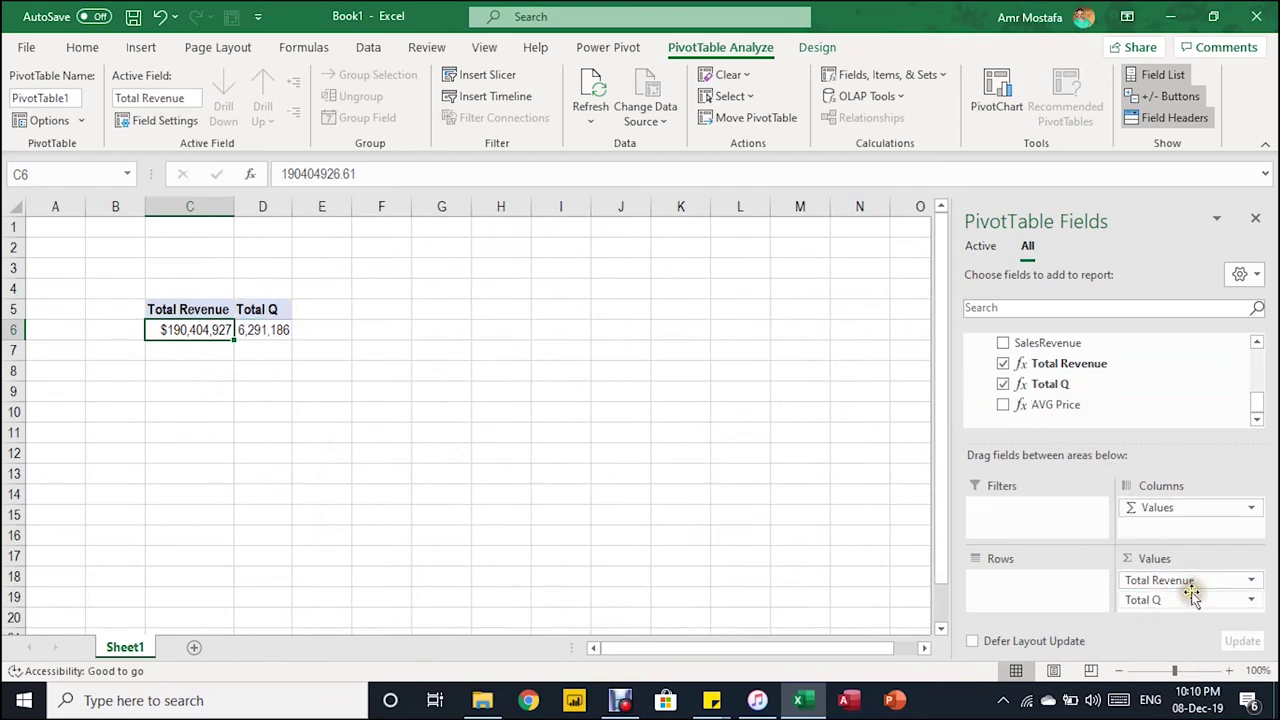
left_click_drag(1056, 405, 1180, 602)
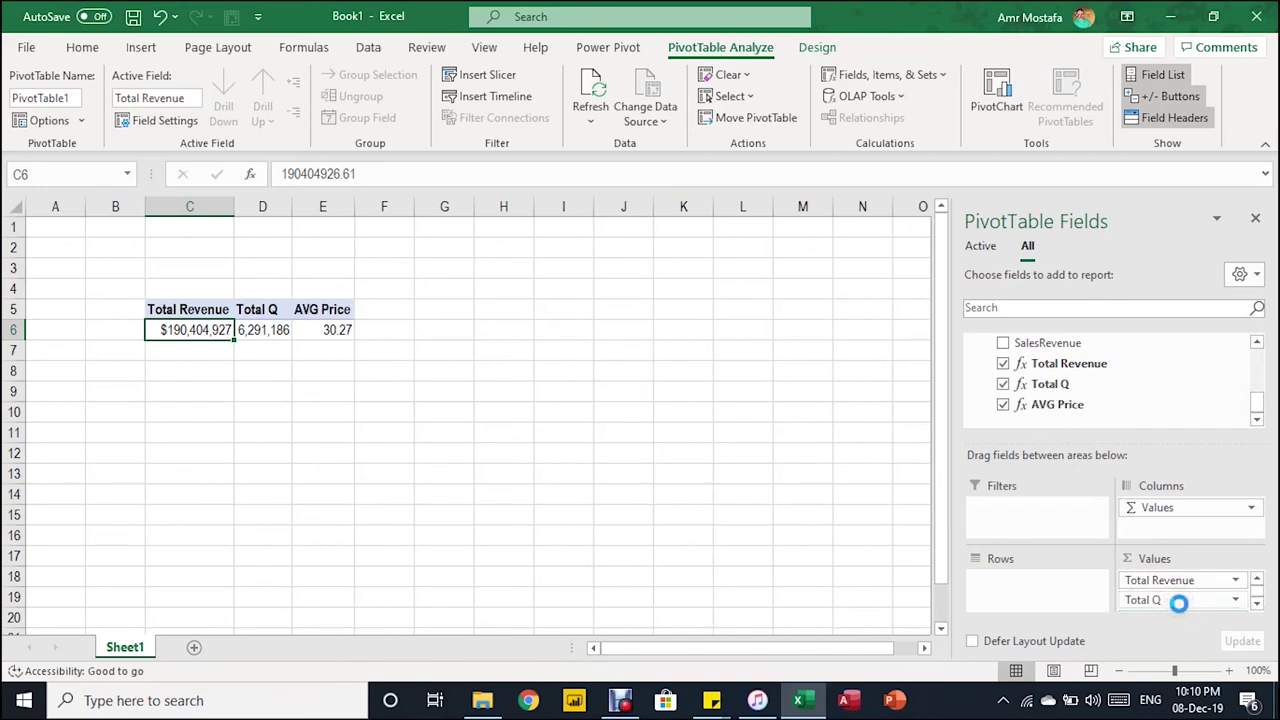
- Add Category to the PivotTable rows and place Date above it
scroll(1118, 375, "up", 5)
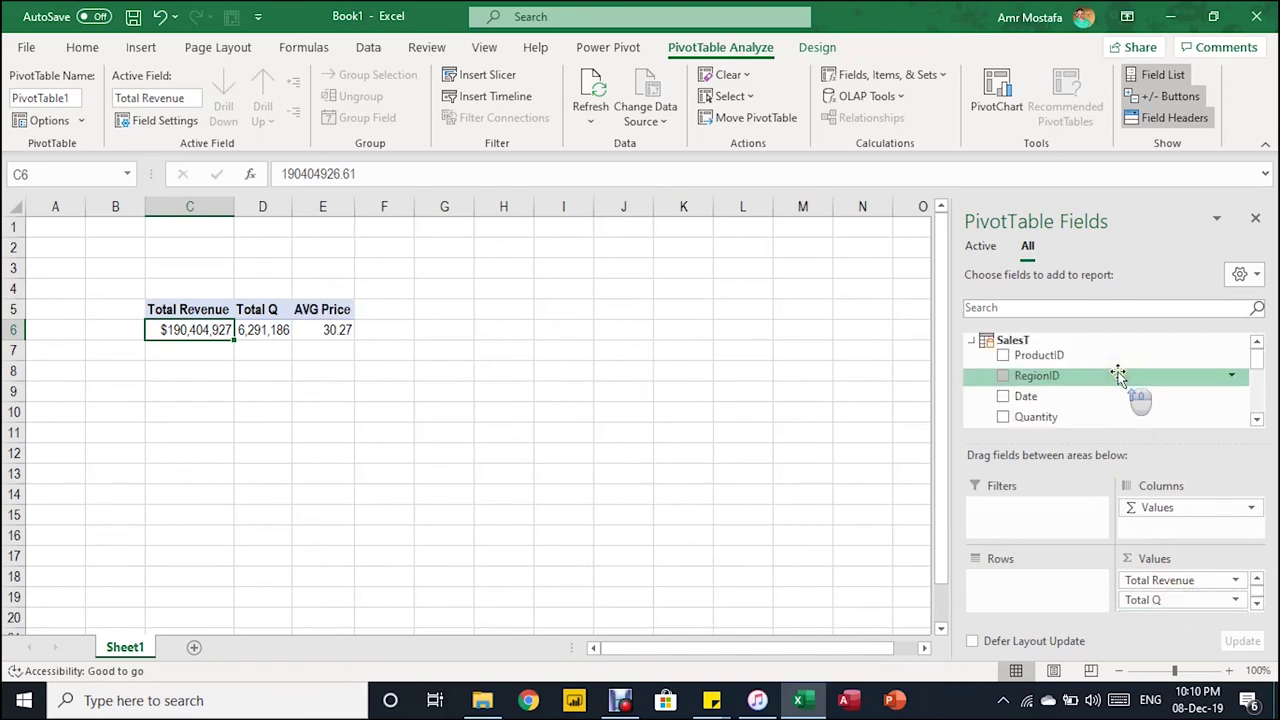
scroll(1118, 375, "down", 2)
scroll(1118, 375, "down", 2)
left_click_drag(1114, 389, 1054, 584)
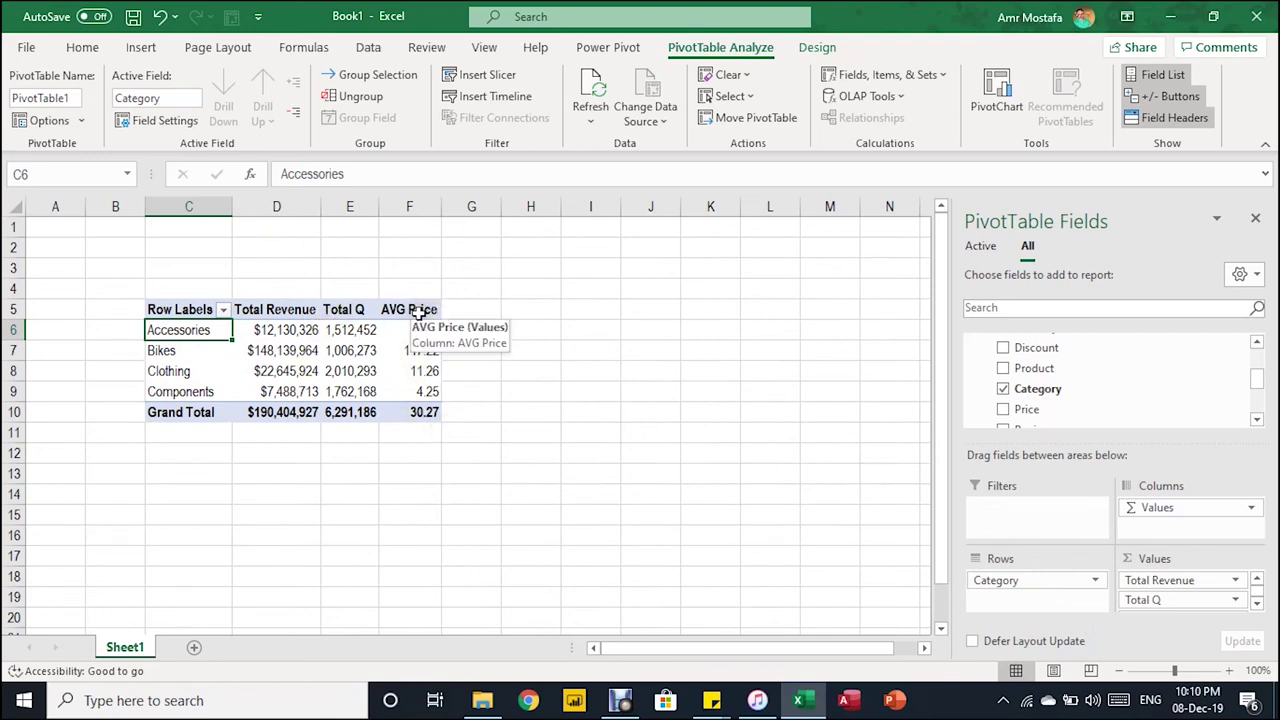
scroll(1152, 366, "up", 1)
scroll(1152, 366, "down", 3)
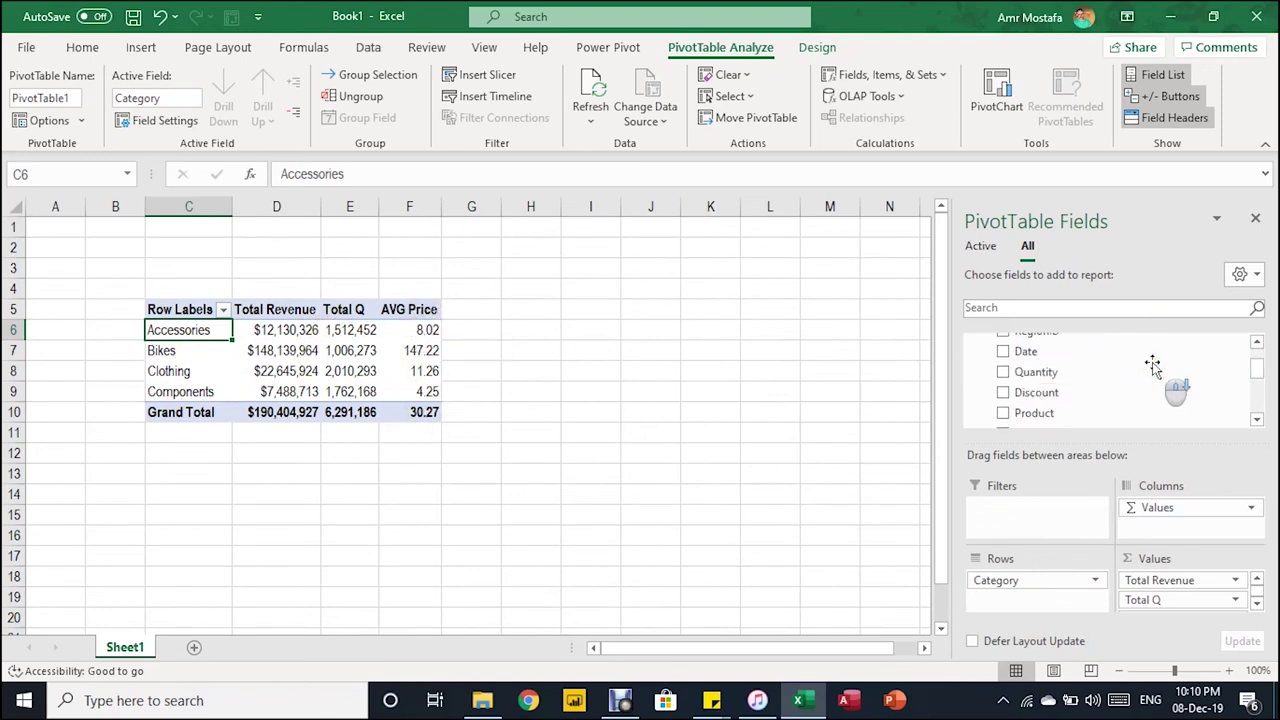
scroll(1152, 362, "up", 6)
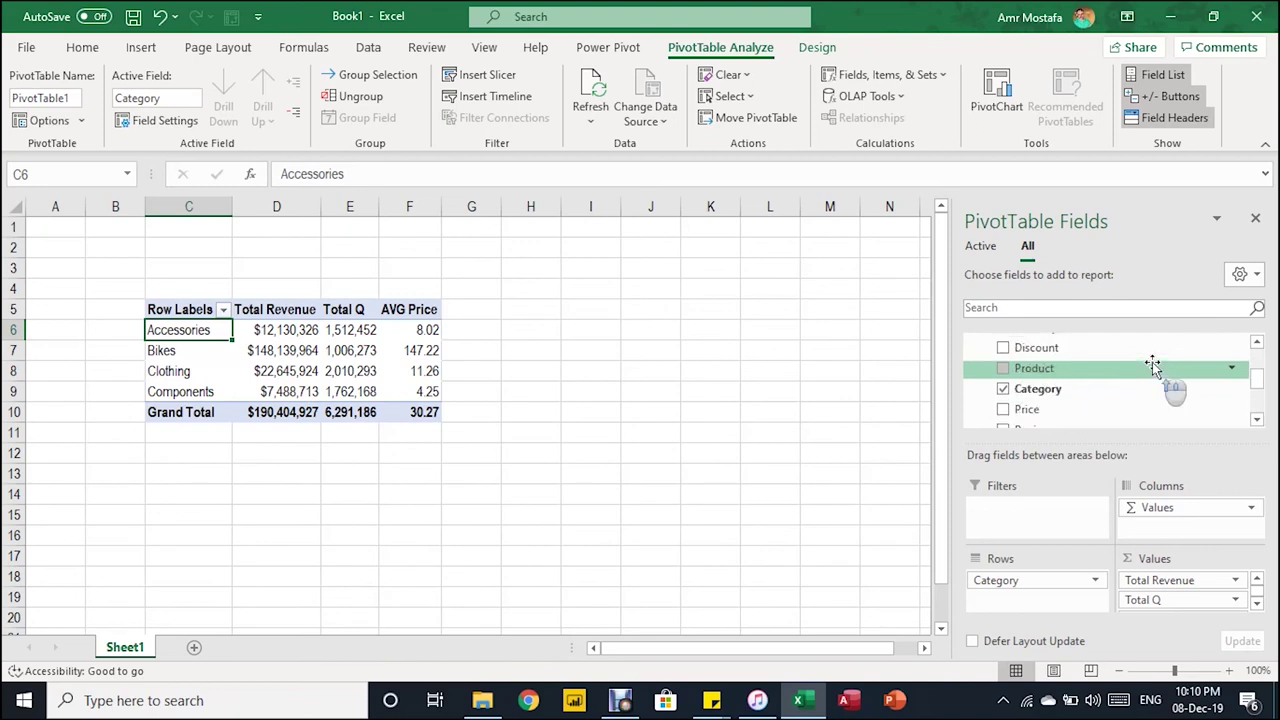
left_click_drag(1088, 350, 1045, 588)
- Group the PivotTable's Date row items by Years only
right_click(207, 328)
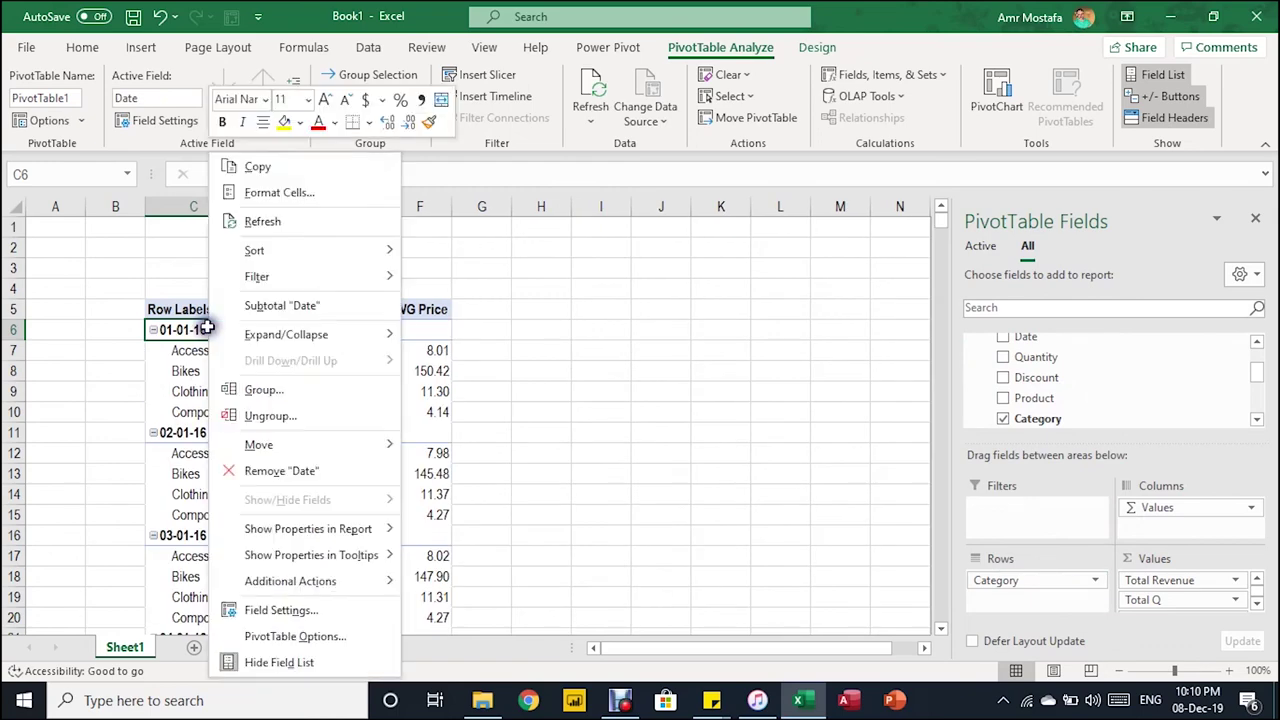
left_click(252, 391)
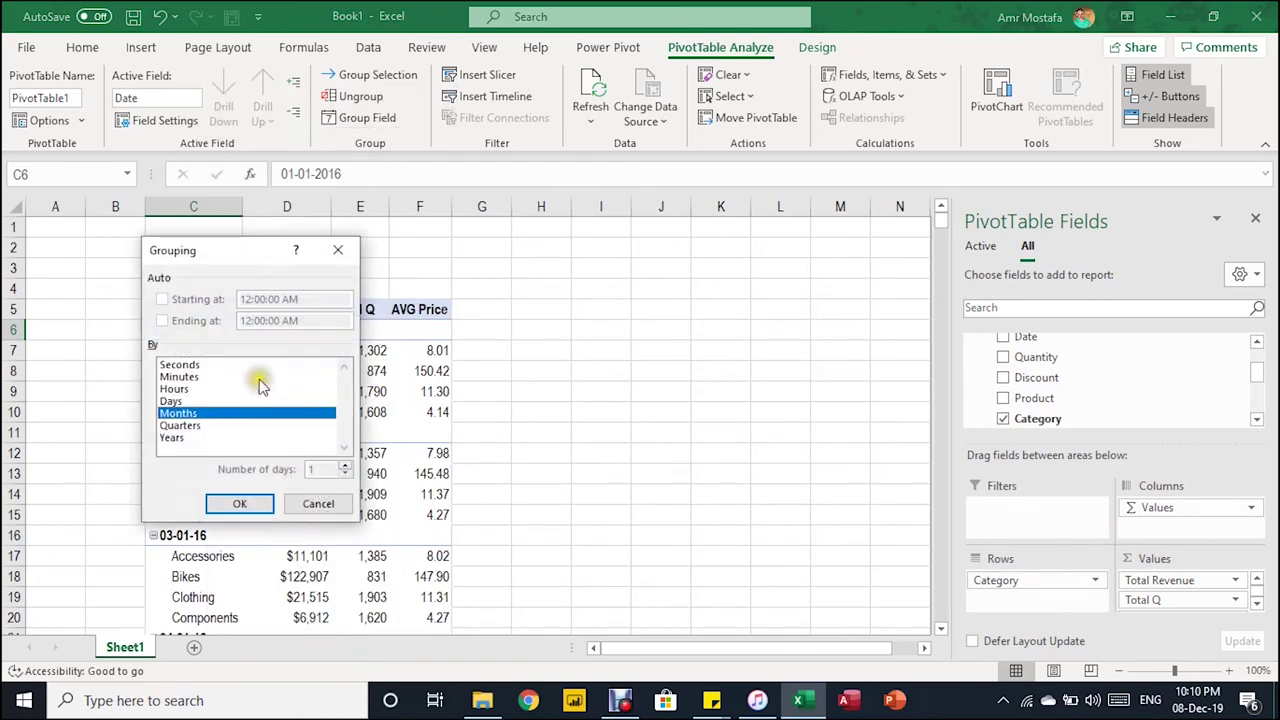
left_click(193, 437)
left_click(203, 413)
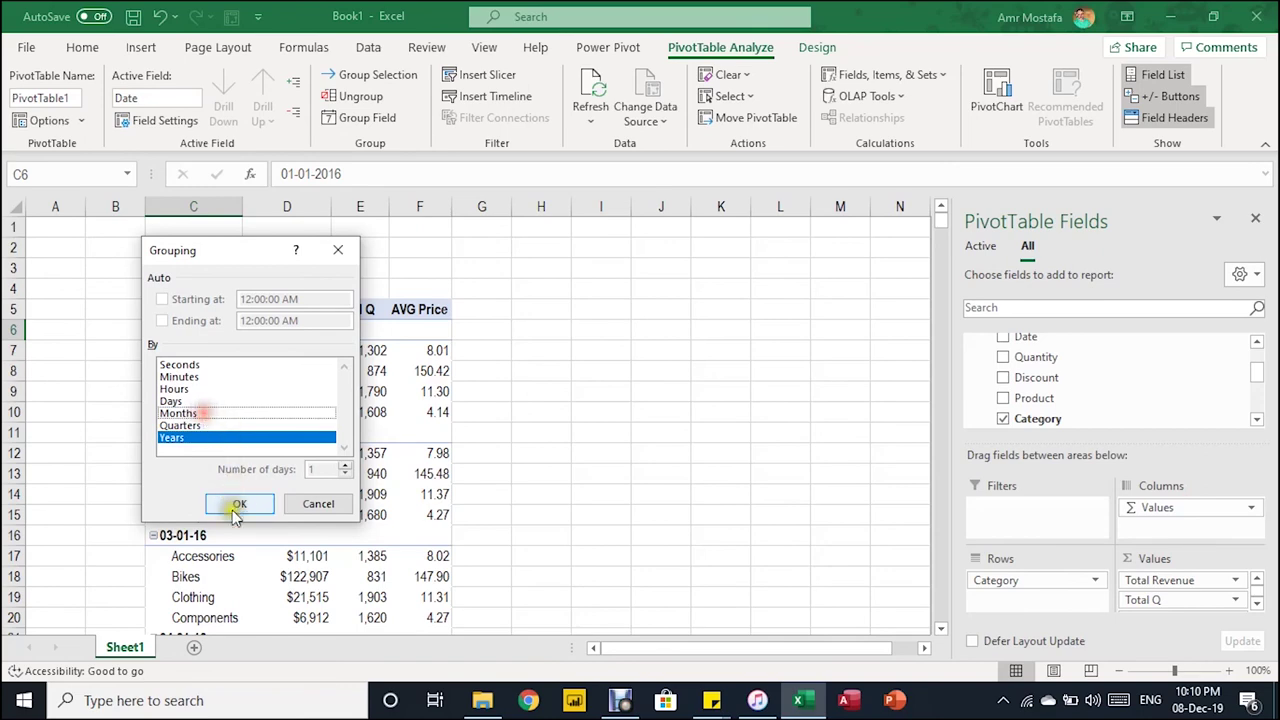
left_click(240, 503)
scroll(257, 414, "down", 3)
scroll(257, 417, "up", 3)
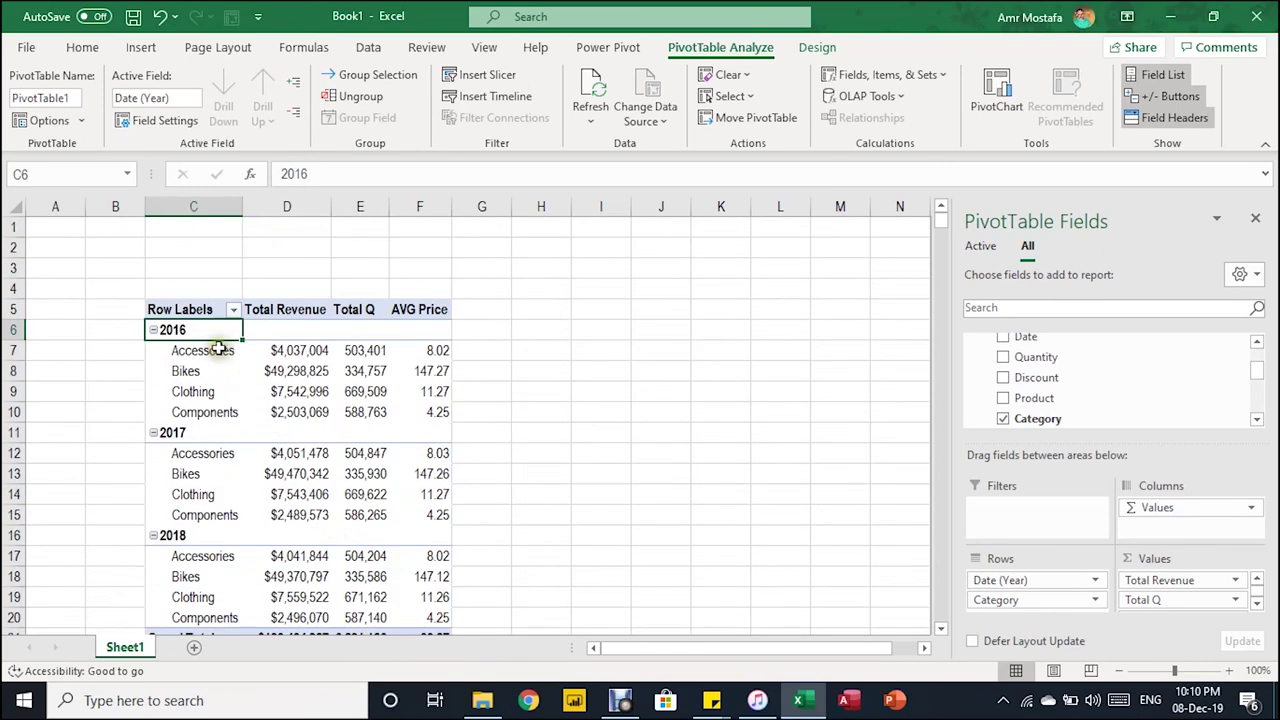
left_click(190, 433)
left_click(188, 535)
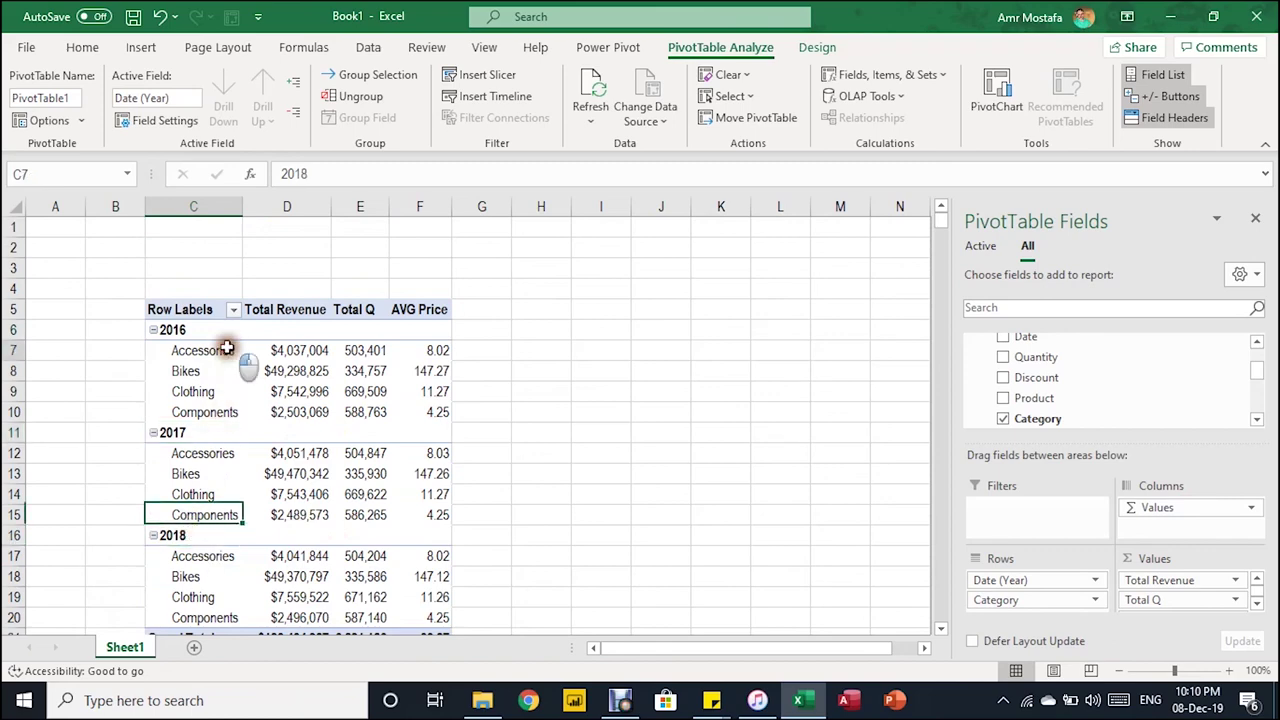
- Copy the whole year-and-category PivotTable and paste the duplicate at cell H5 of the same sheet
left_click_drag(195, 309, 407, 644)
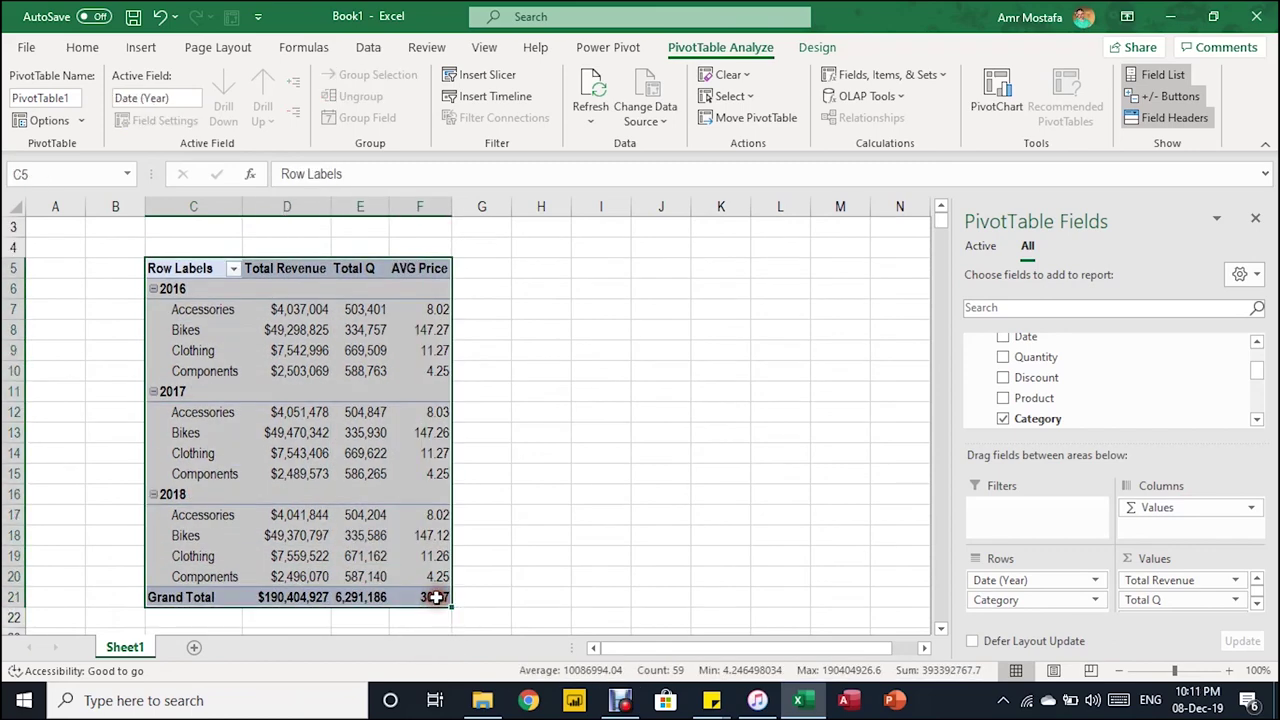
key("ctrl+c")
left_click(553, 267)
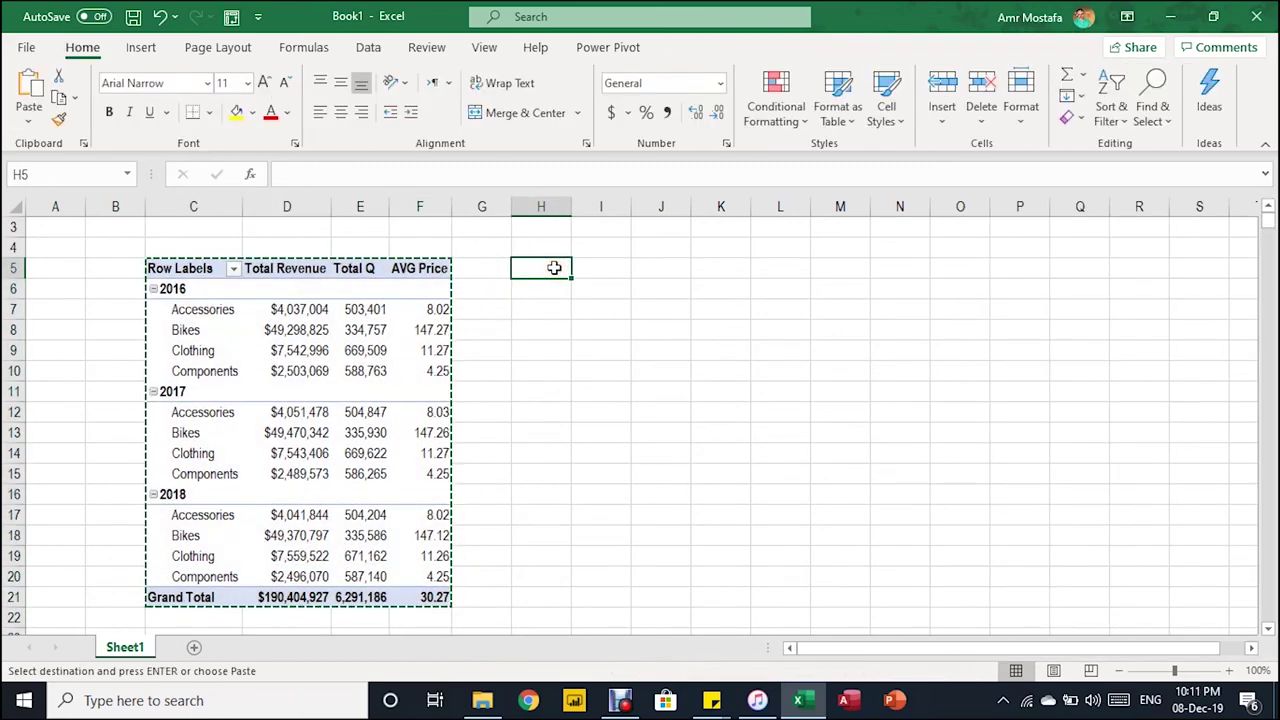
key("ctrl+v")
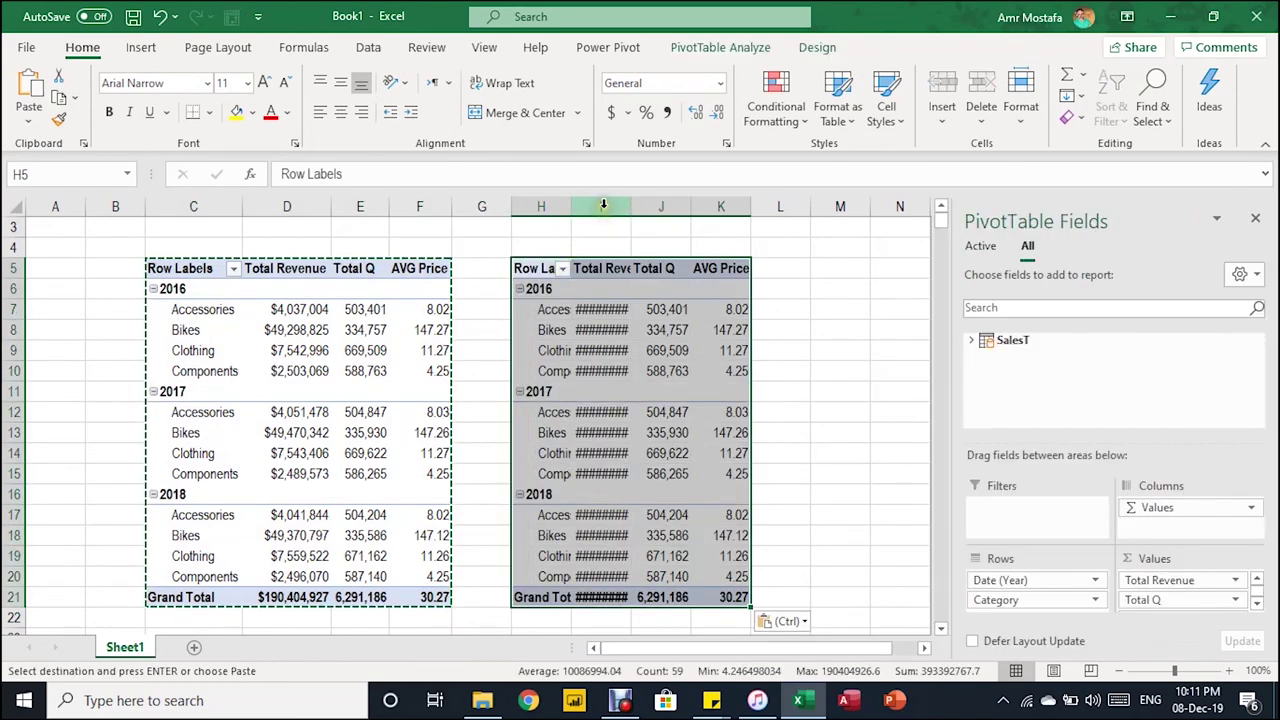
- Auto-fit the widths of columns I to K for the pasted PivotTable and clear the copy selection
left_click_drag(620, 206, 722, 204)
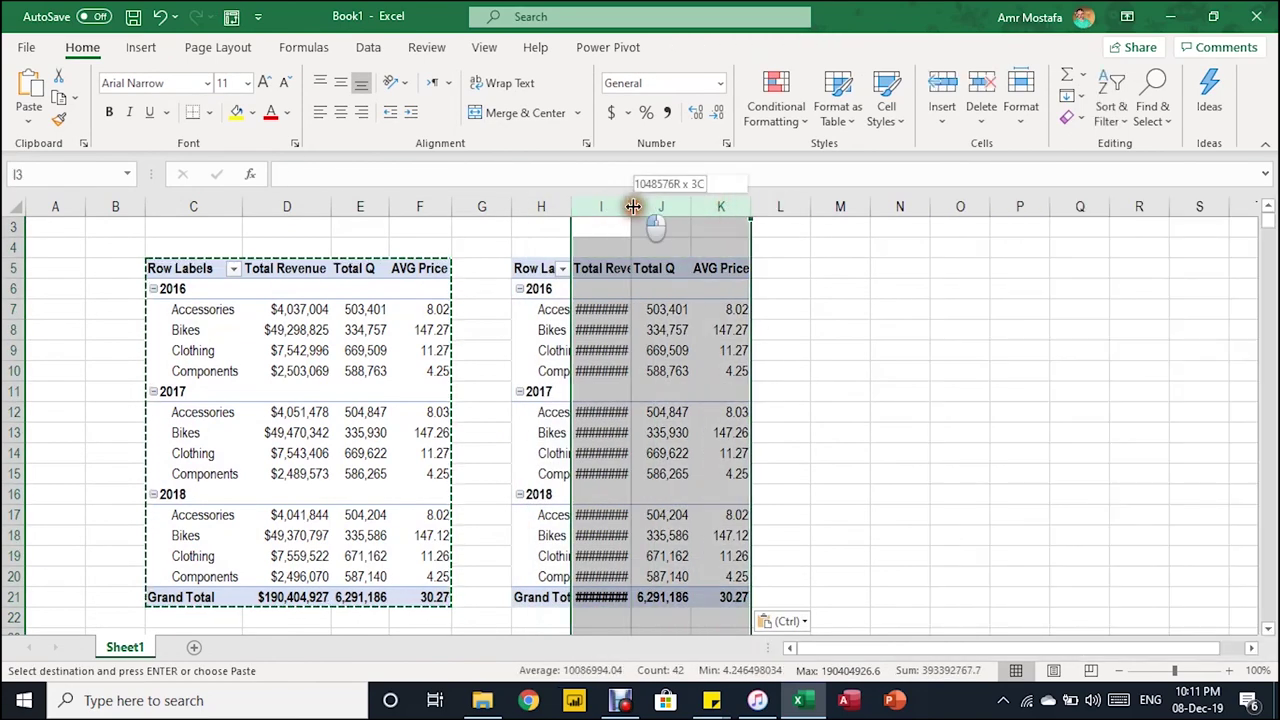
double_click(637, 207)
left_click(645, 328)
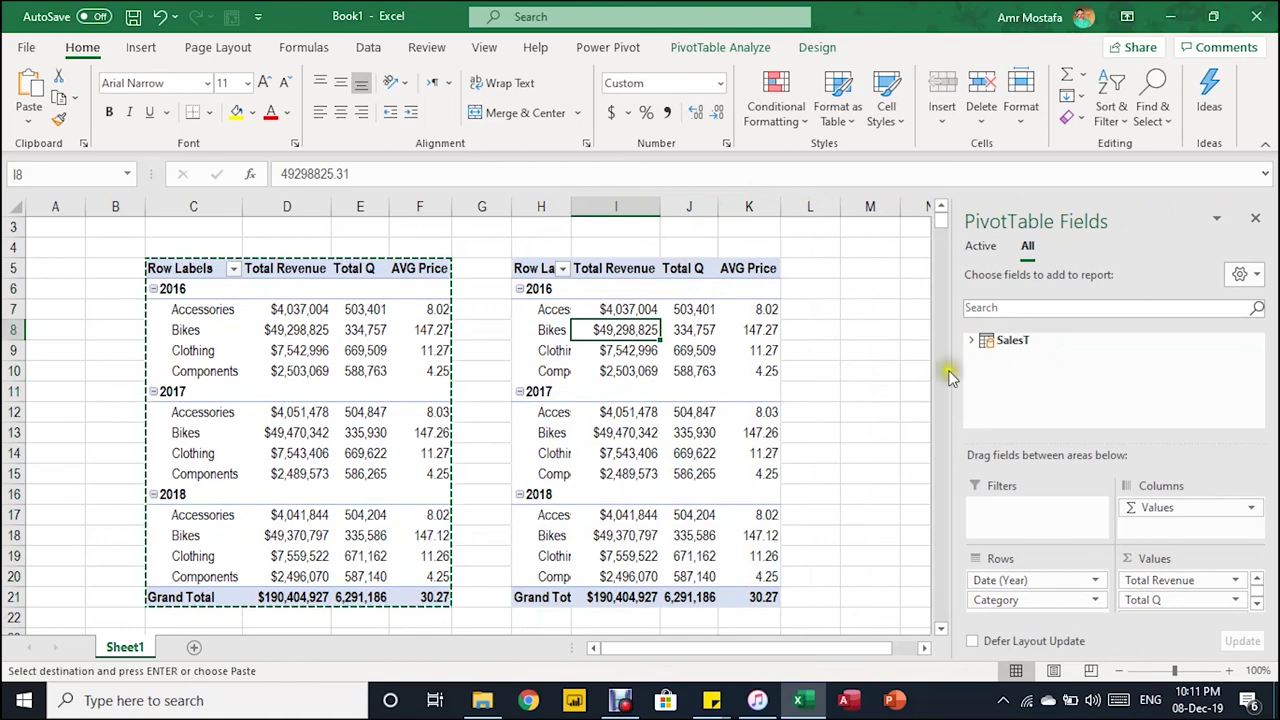
left_click(527, 329)
key("Escape")
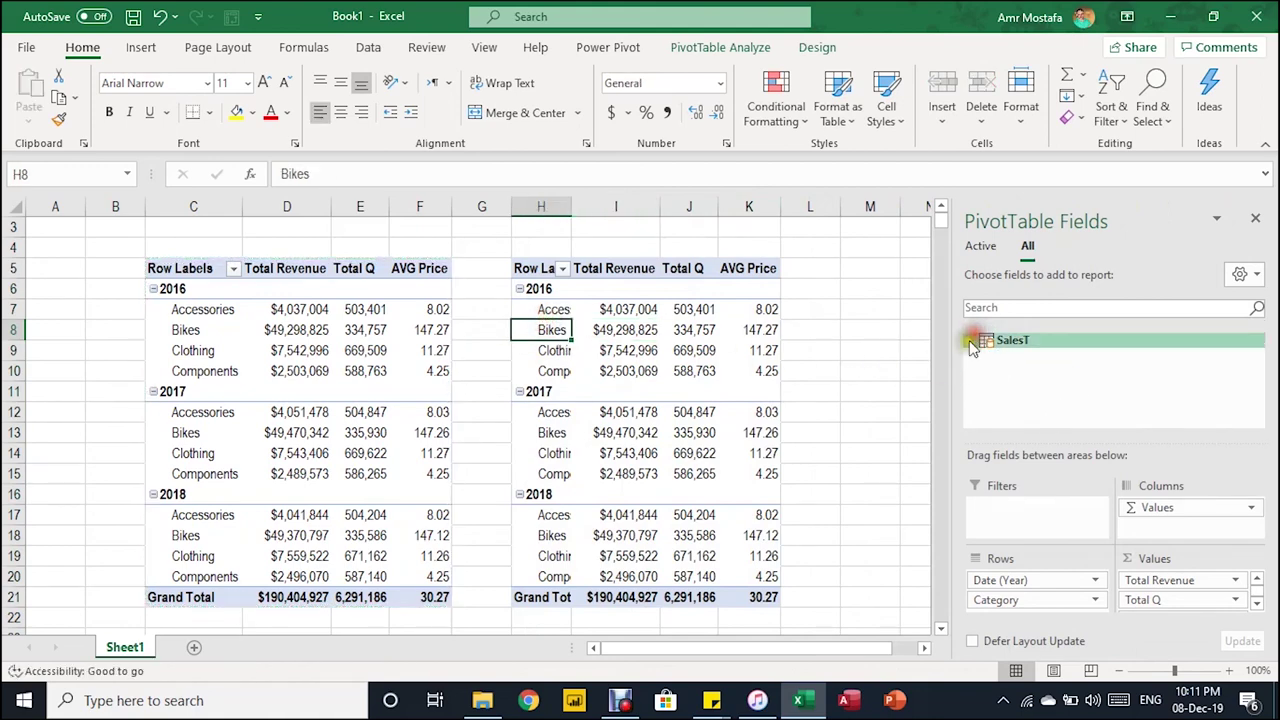
- Replace Category with Region from SalesT in the rows of the copied PivotTable, keeping it grouped under the years
left_click(972, 340)
scroll(1003, 390, "down", 1)
left_click(1003, 389)
scroll(1010, 380, "up", 3)
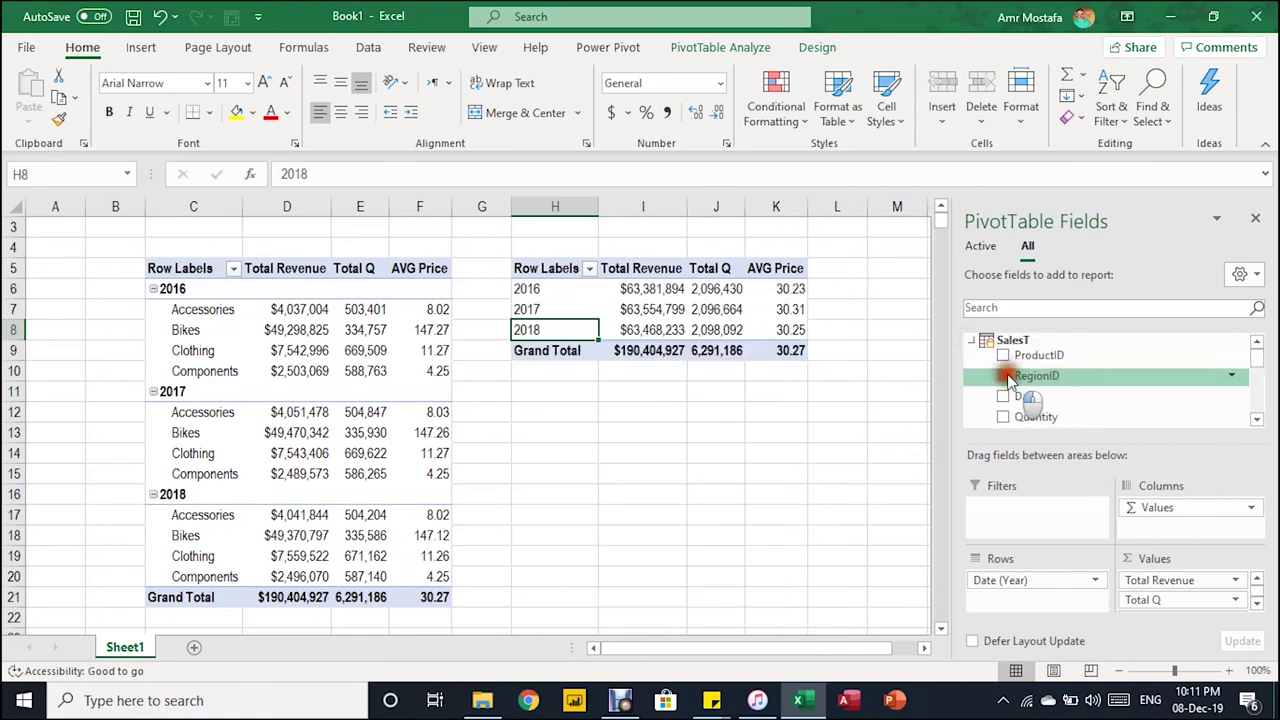
left_click(1003, 376)
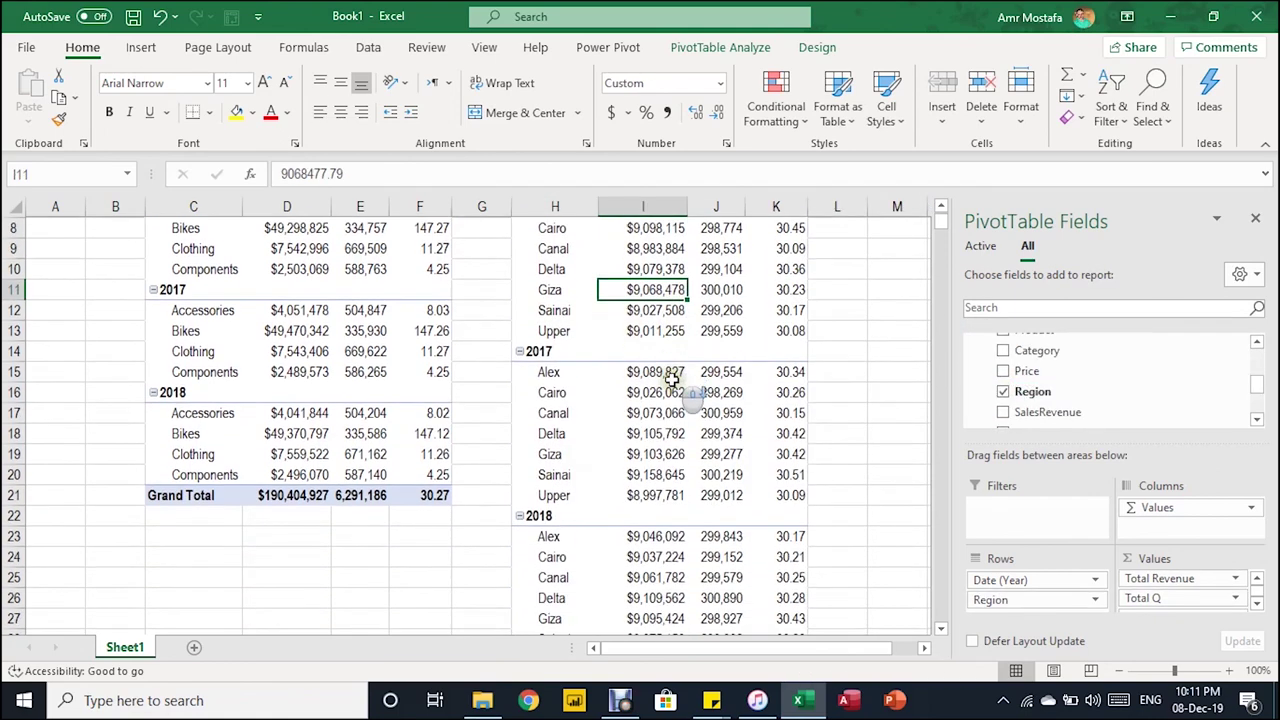
- Examine the revenue, quantity and average price per region and year in the second PivotTable, beside the category PivotTable
scroll(672, 385, "down", 3)
scroll(672, 385, "up", 5)
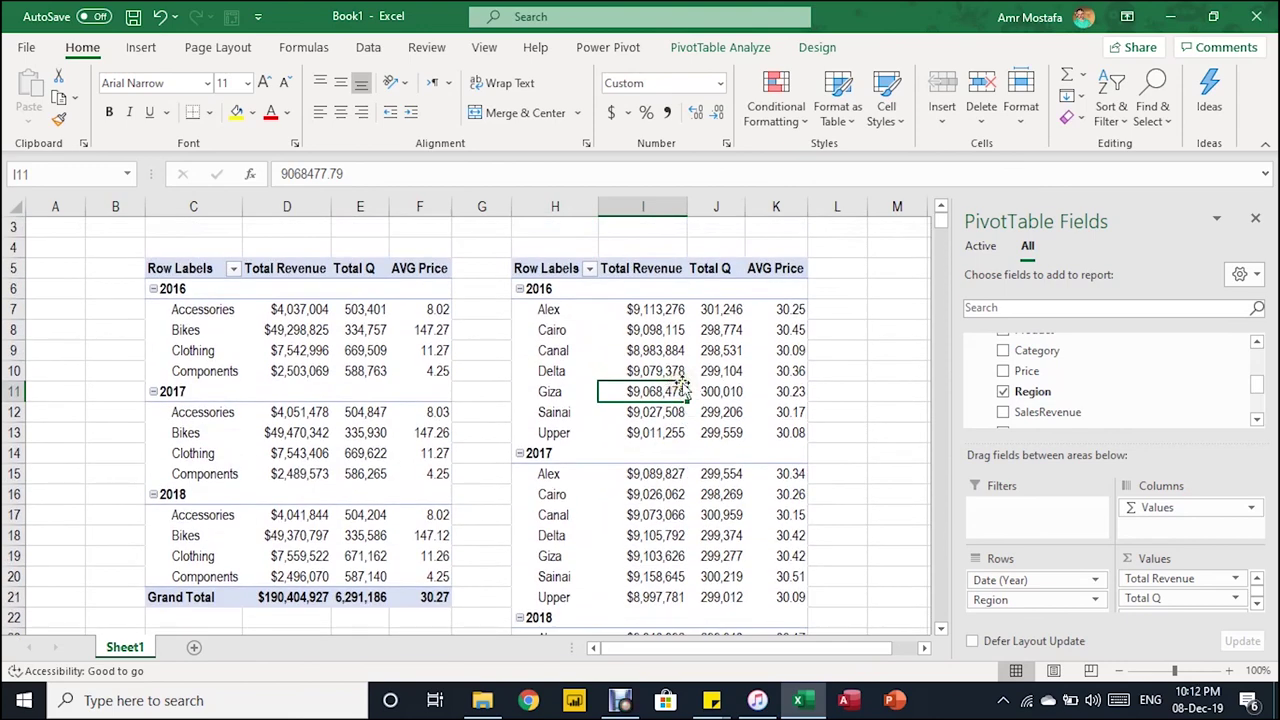
scroll(690, 350, "down", 4)
scroll(707, 370, "up", 3)
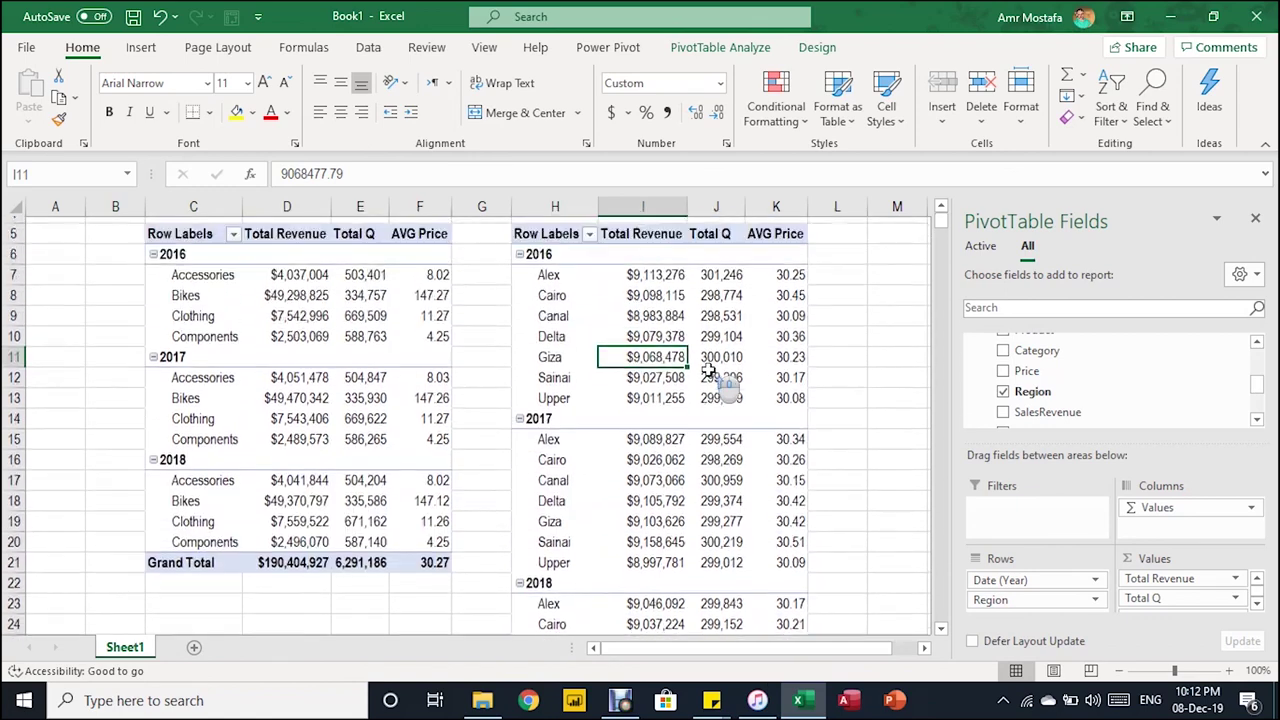
scroll(708, 370, "up", 2)
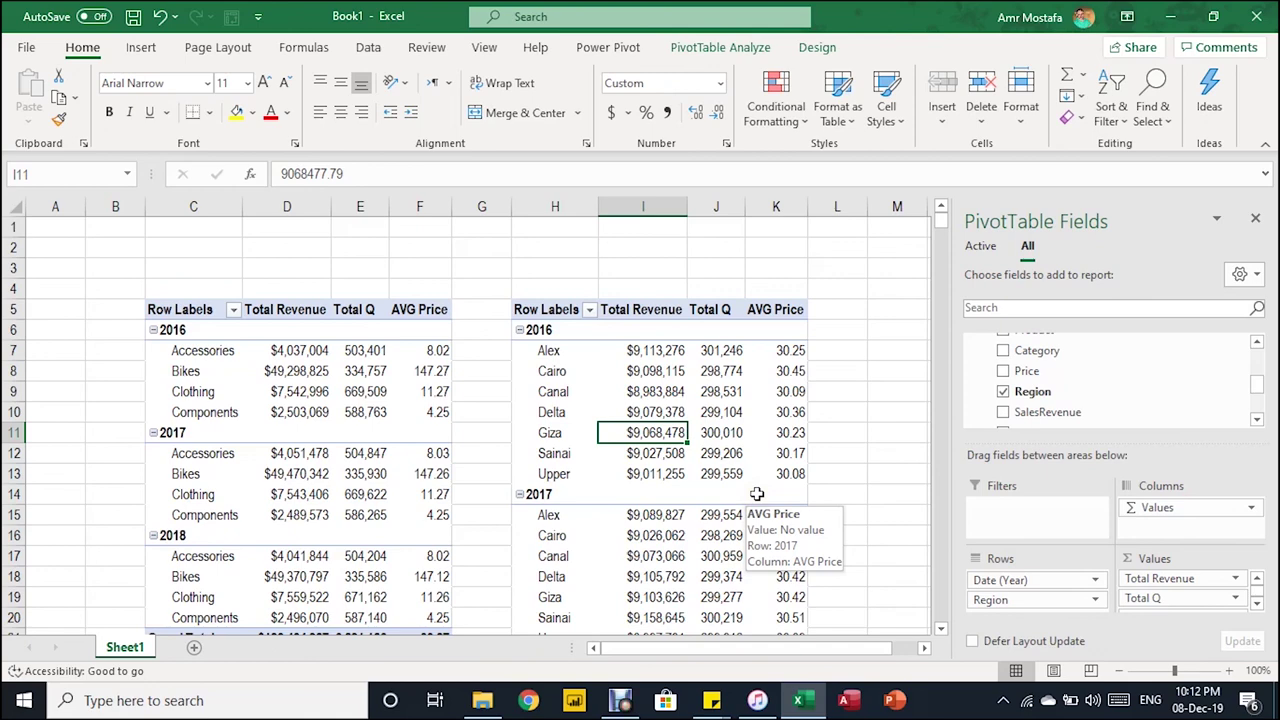
scroll(760, 490, "down", 1)
scroll(765, 488, "up", 1)
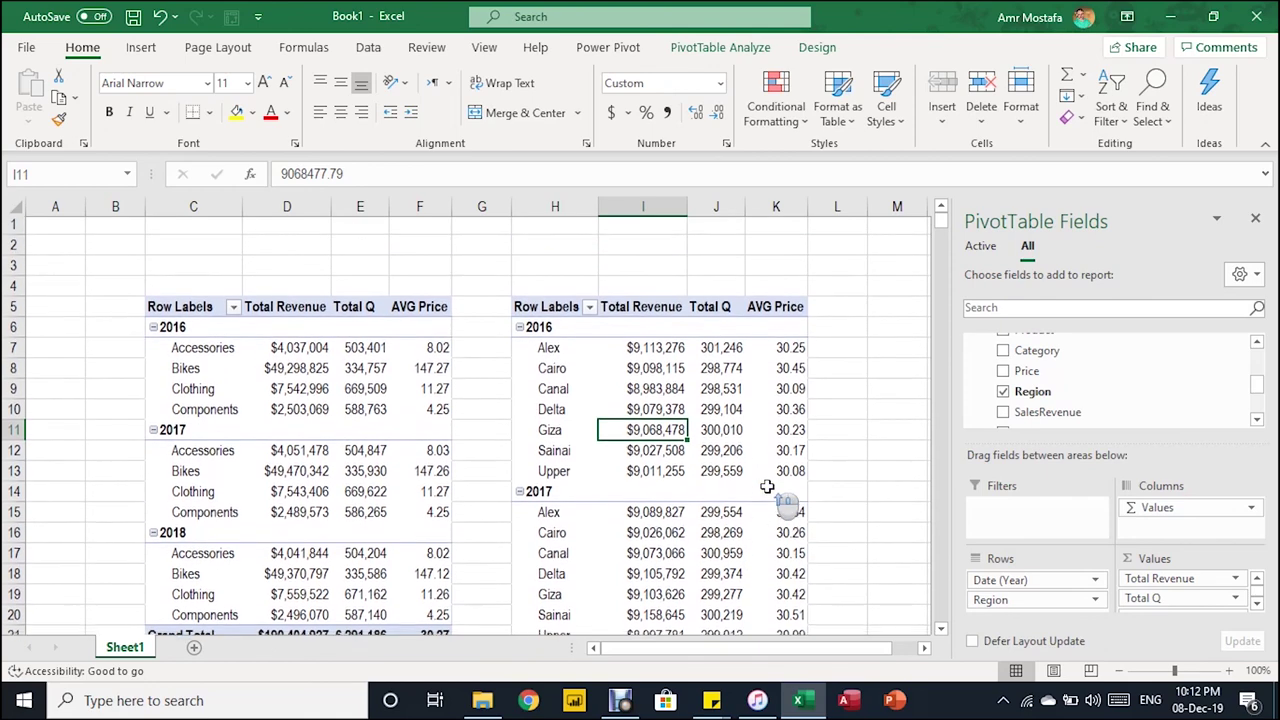
mouse_move(767, 486)
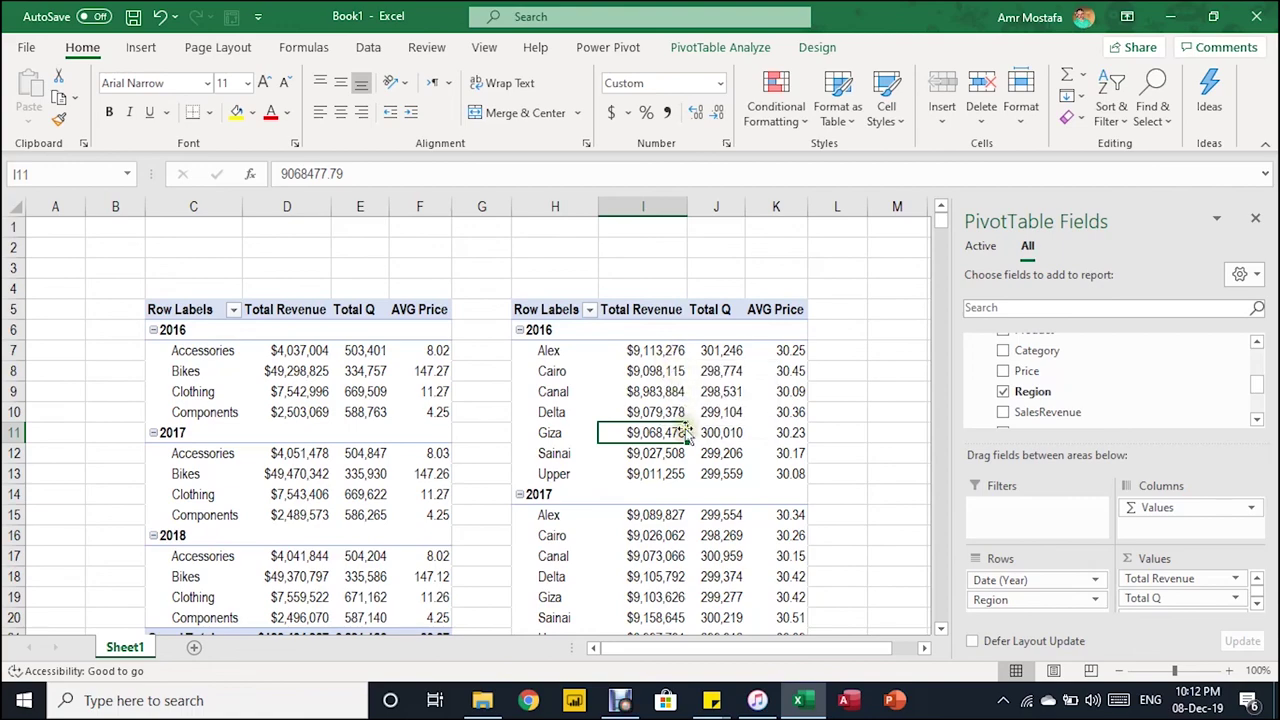
scroll(621, 434, "down", 2)
scroll(621, 434, "down", 3)
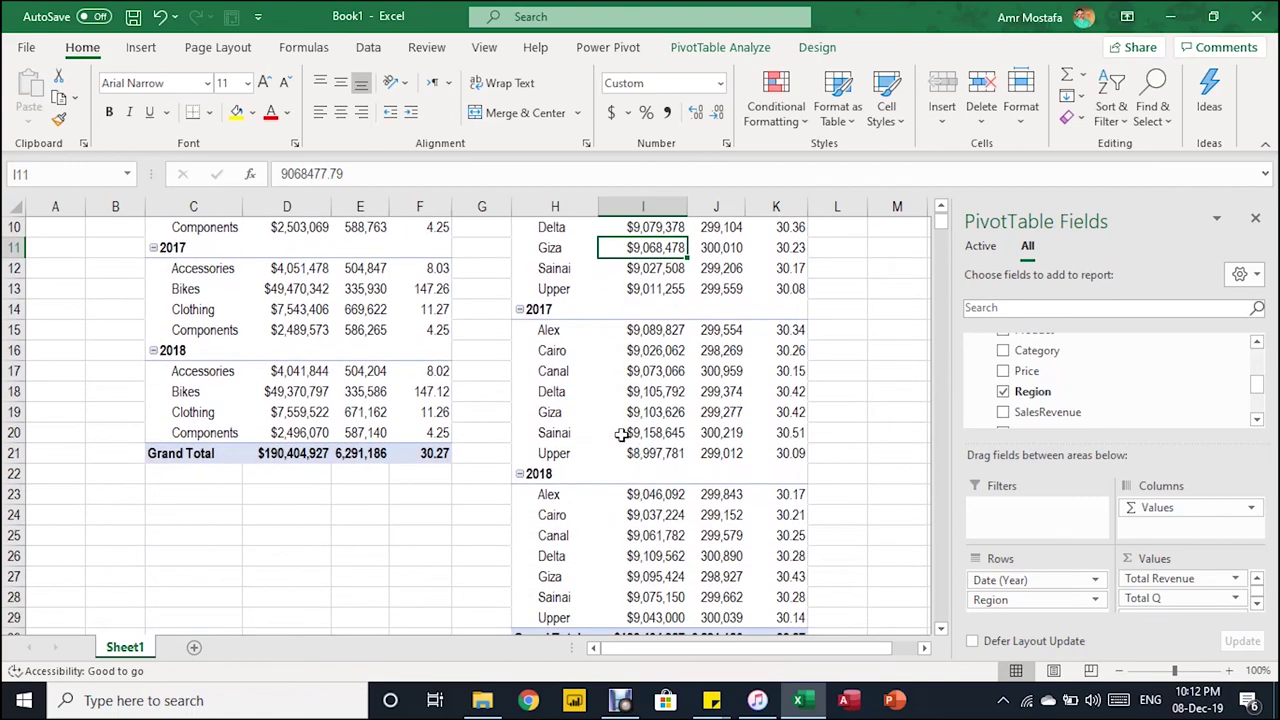
scroll(621, 434, "up", 5)
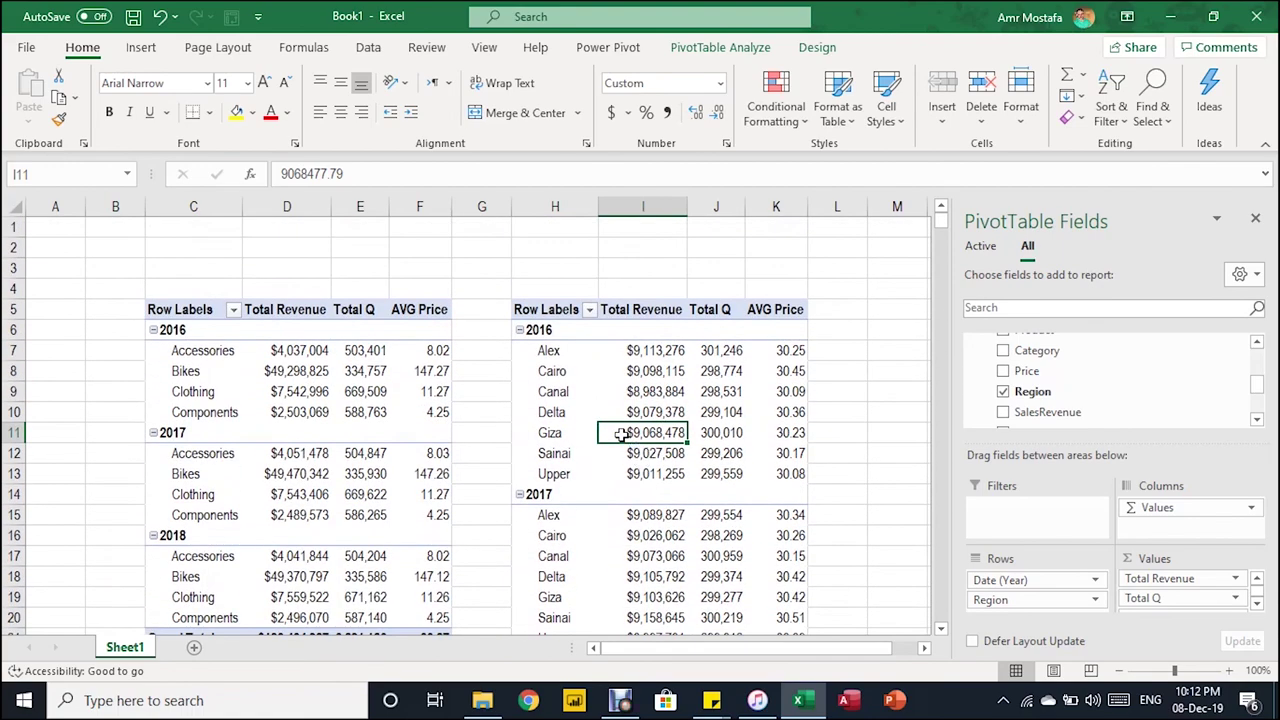